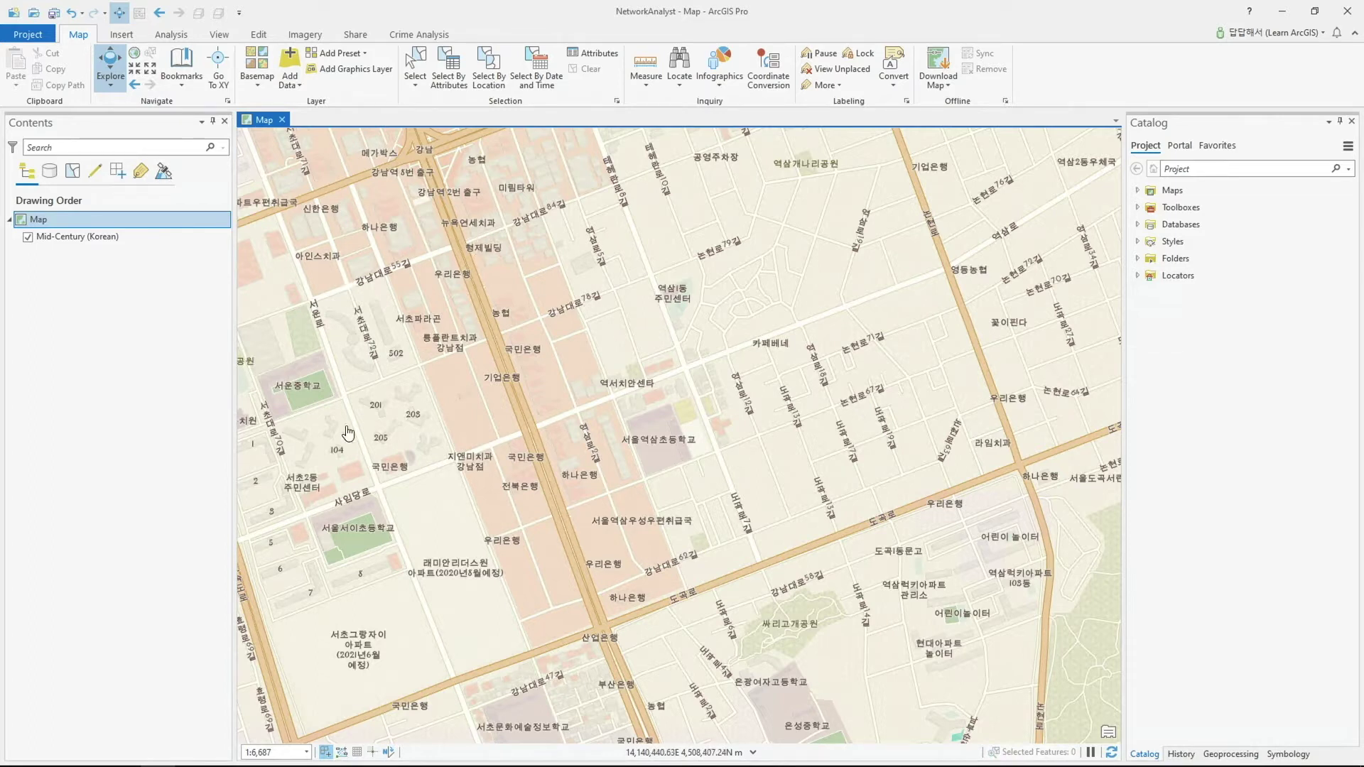
Examine the road network around Seoul on the Mid-Century (Korean) basemap, from street level out to the whole city
scroll(739, 281, down, 4)
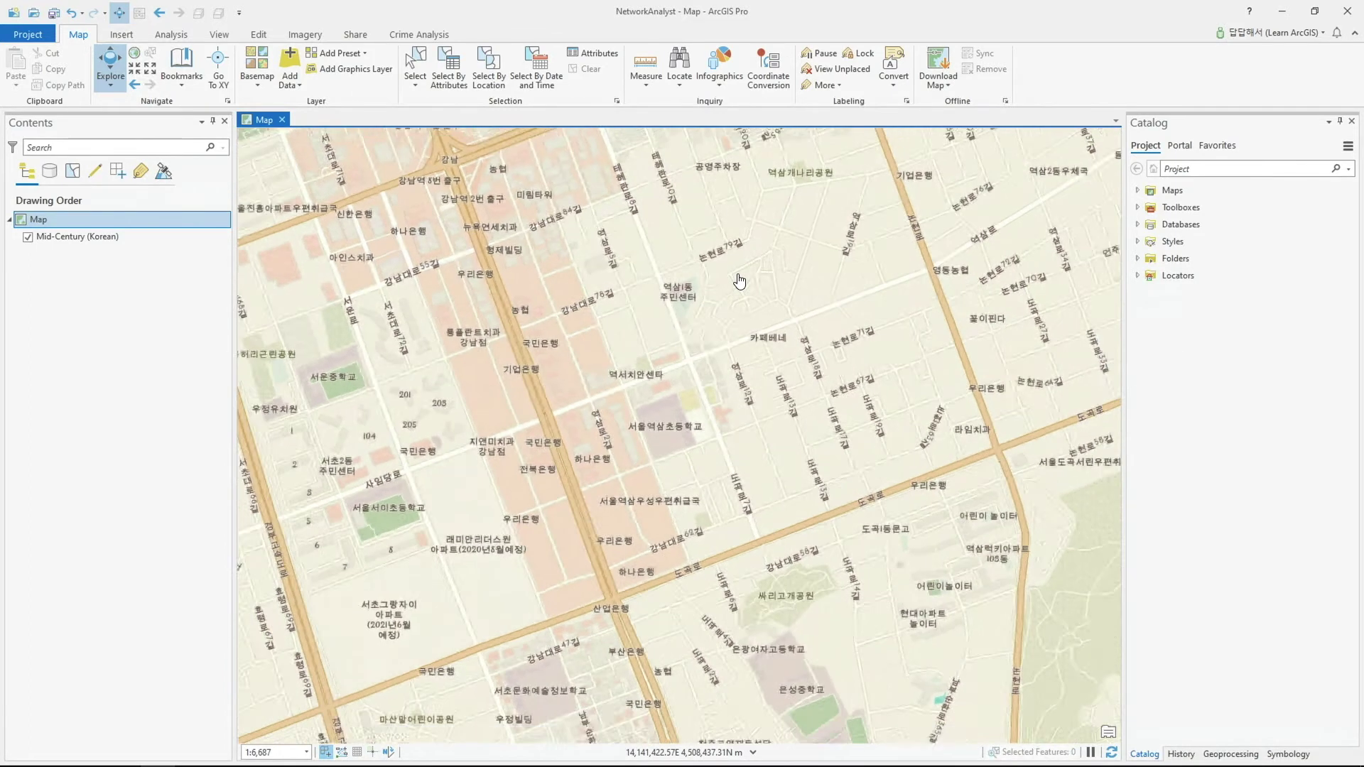
scroll(740, 281, down, 6)
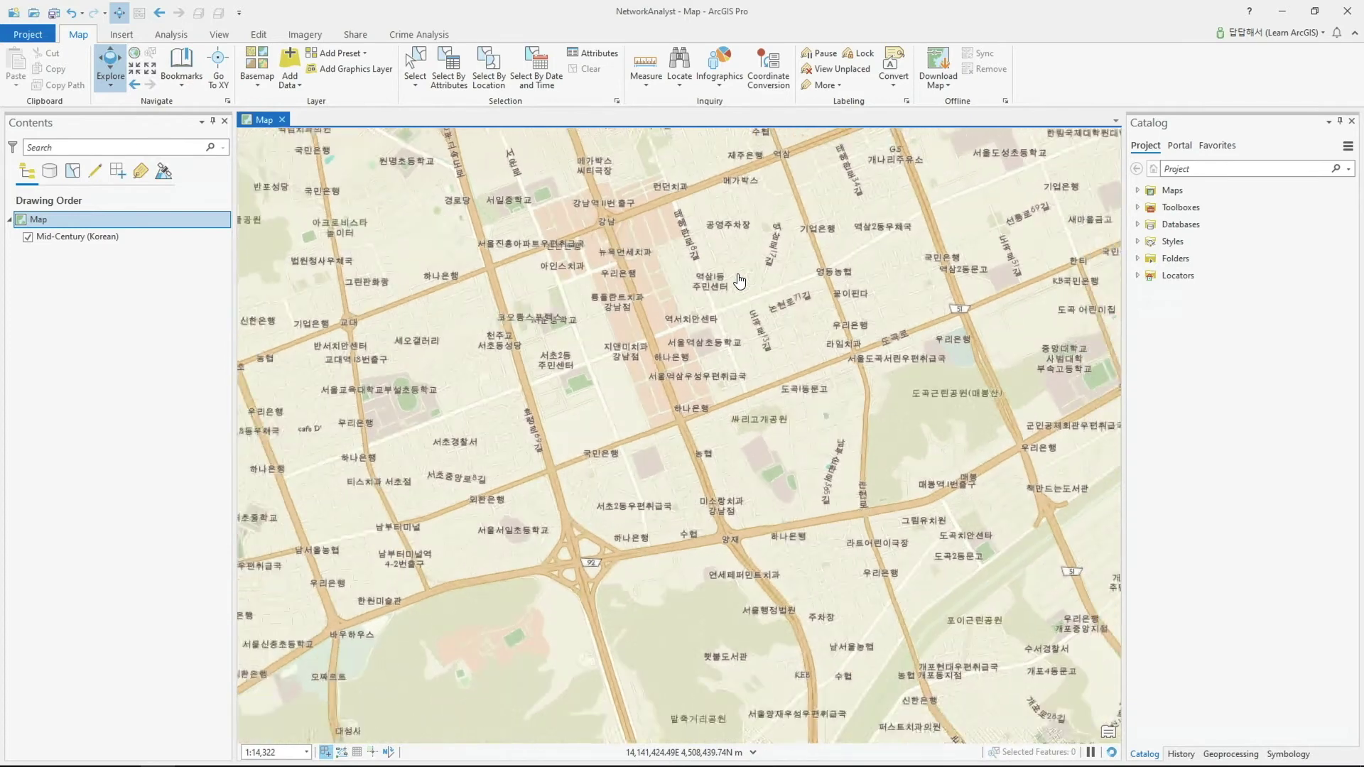
scroll(554, 396, down, 8)
drag(579, 404, 635, 450)
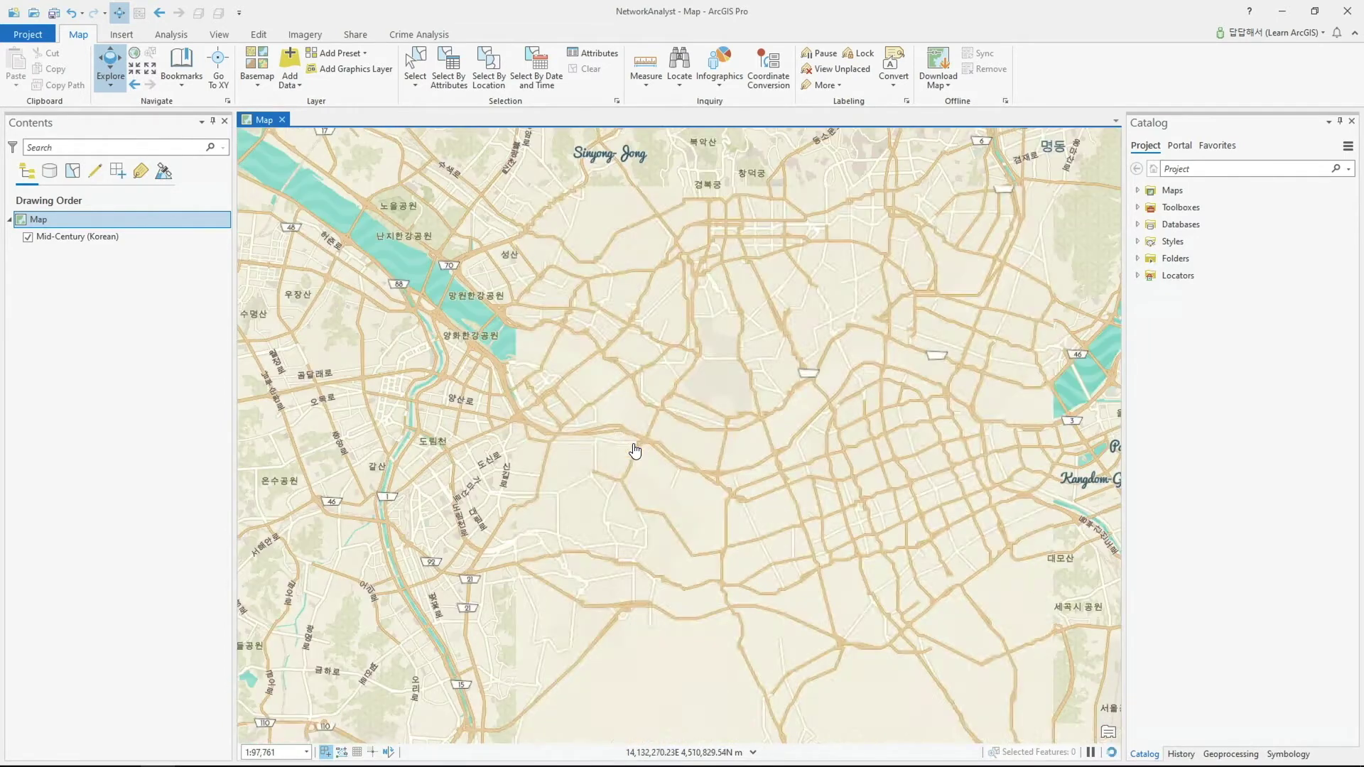
drag(730, 369, 676, 400)
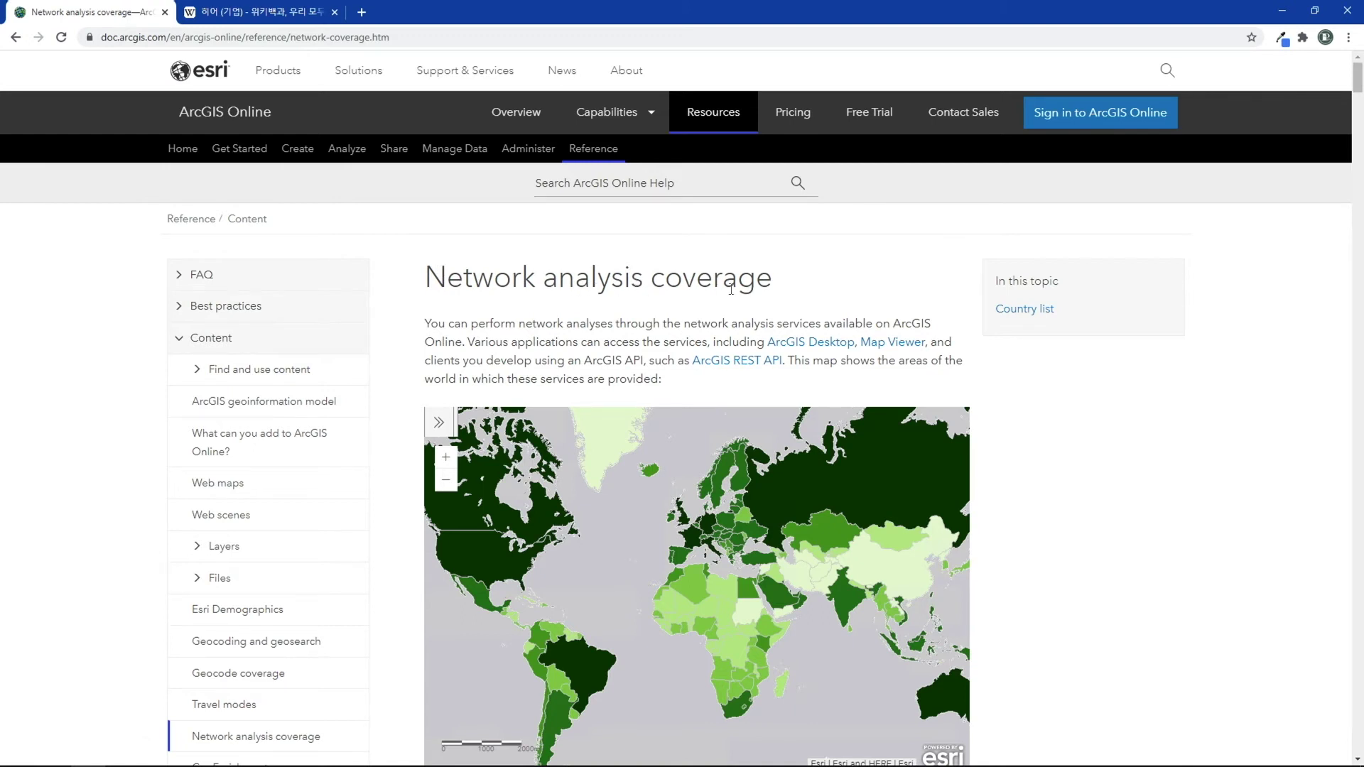
In the browser, explore the world map on Esri's Network analysis coverage page and check the coverage details for the United States
scroll(1094, 446, down, 3)
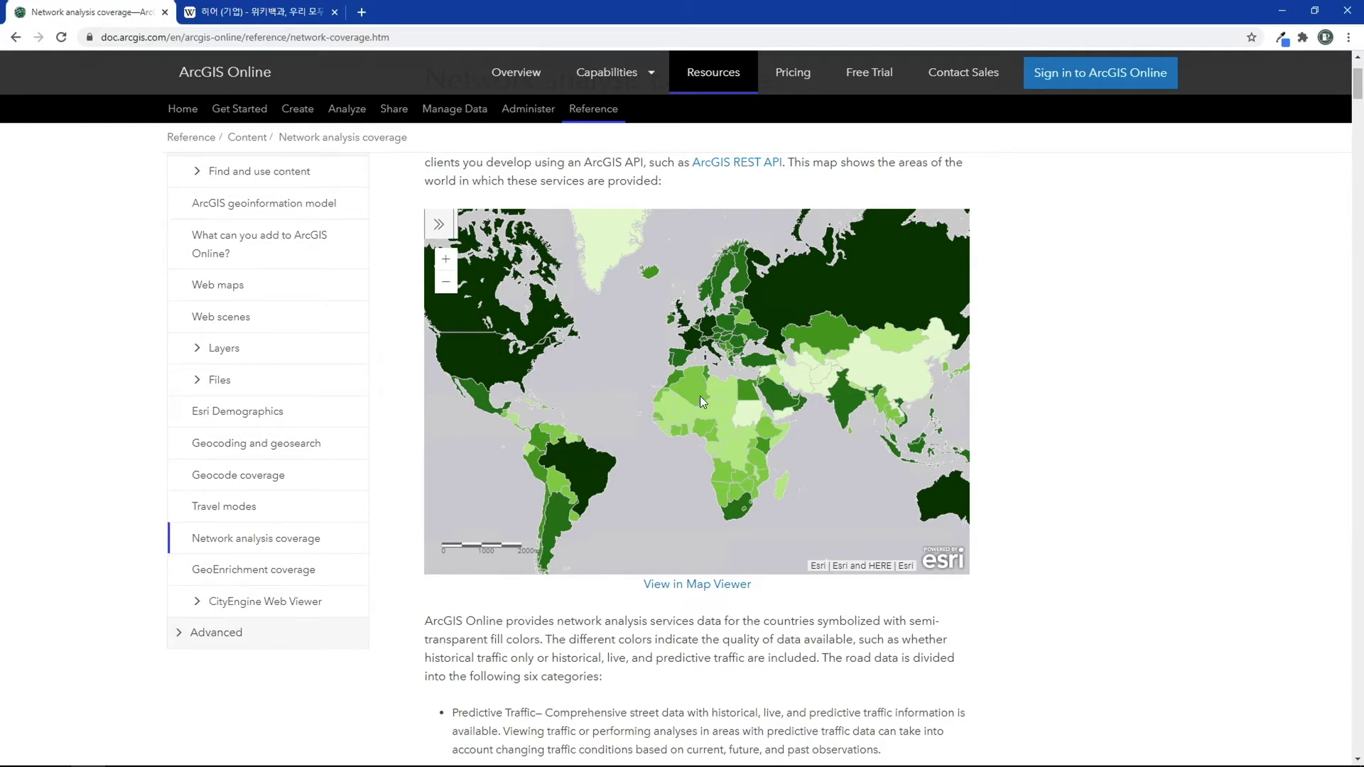
drag(808, 348, 648, 344)
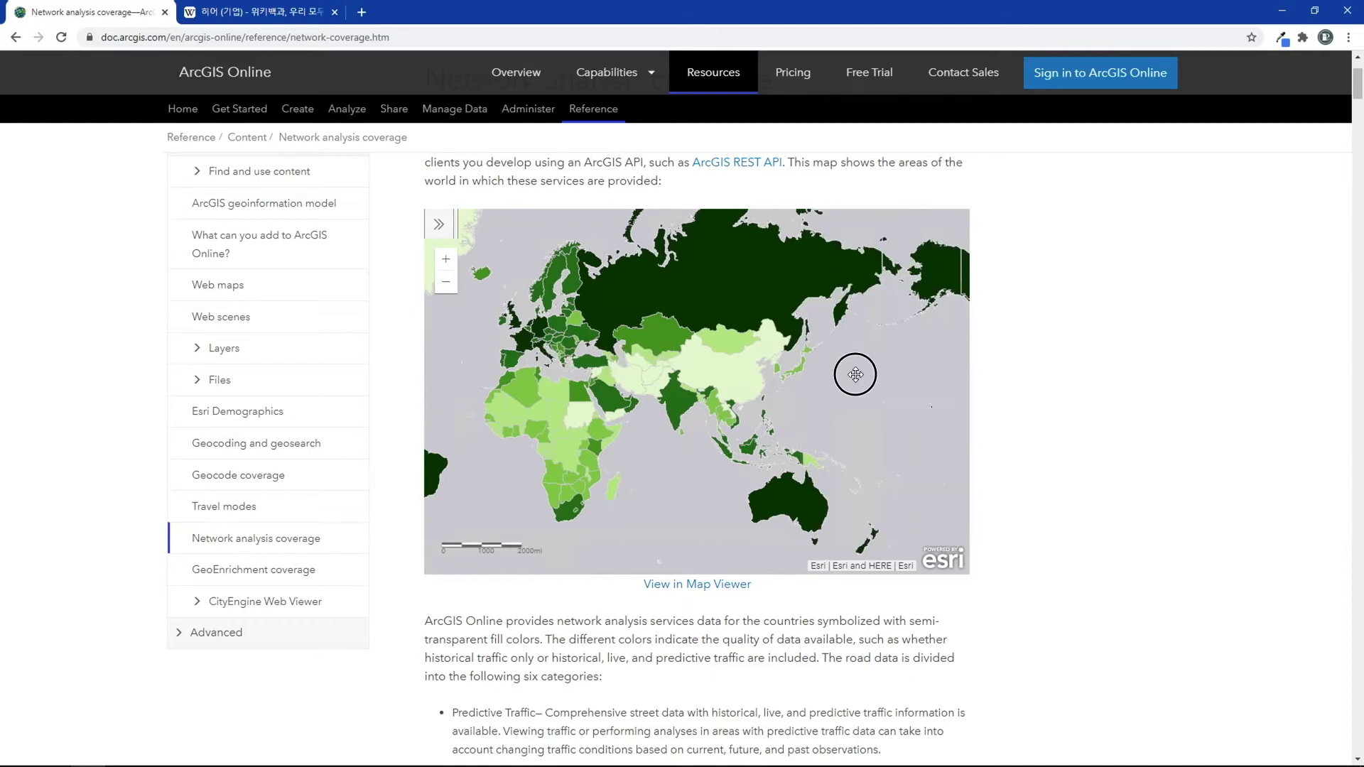
drag(855, 374, 822, 380)
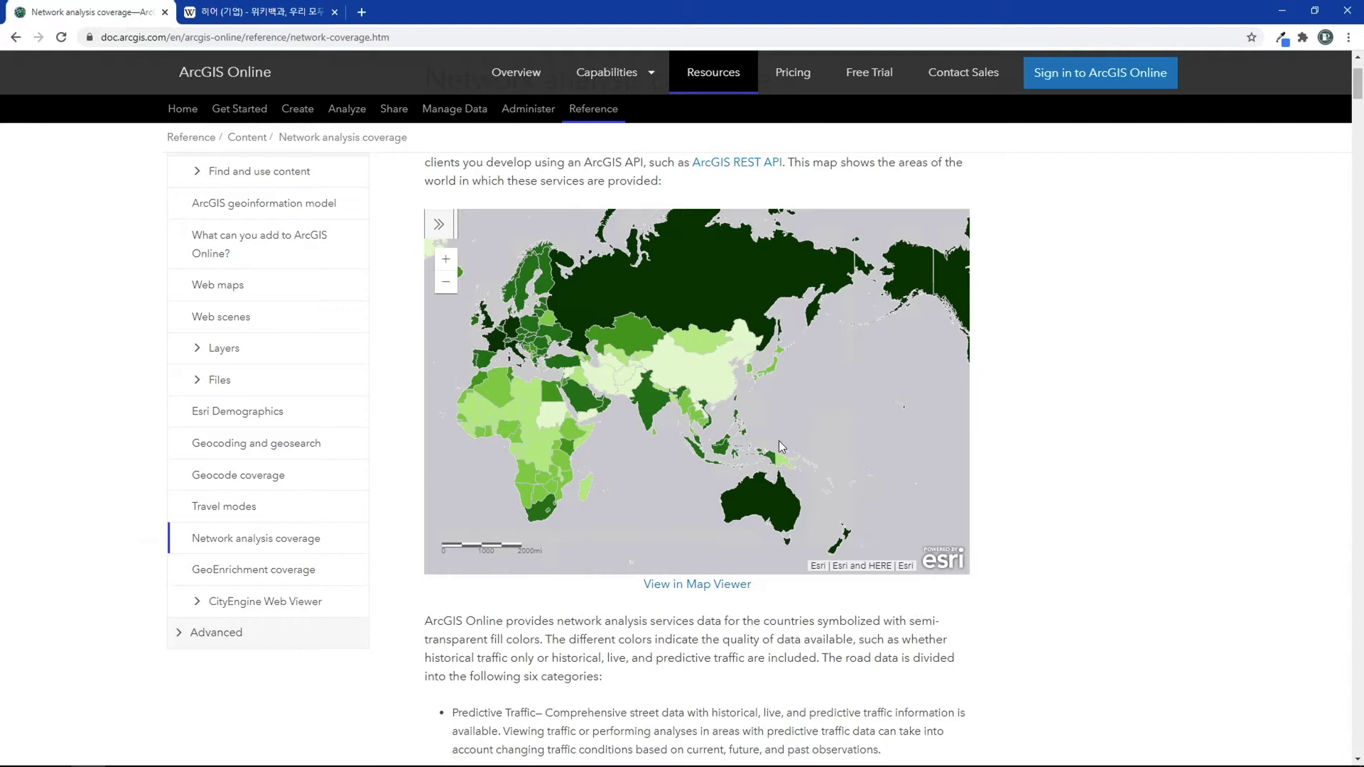
drag(543, 316, 907, 320)
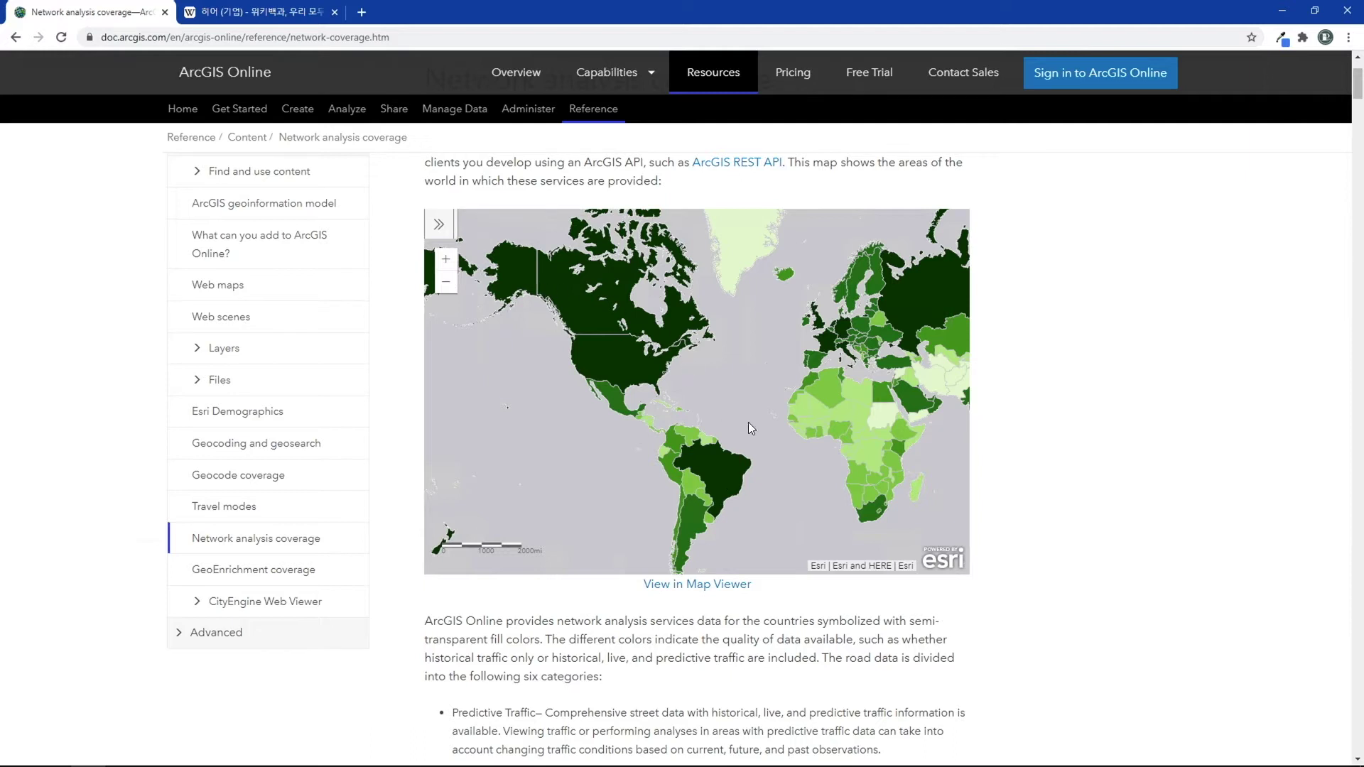
drag(775, 451, 739, 395)
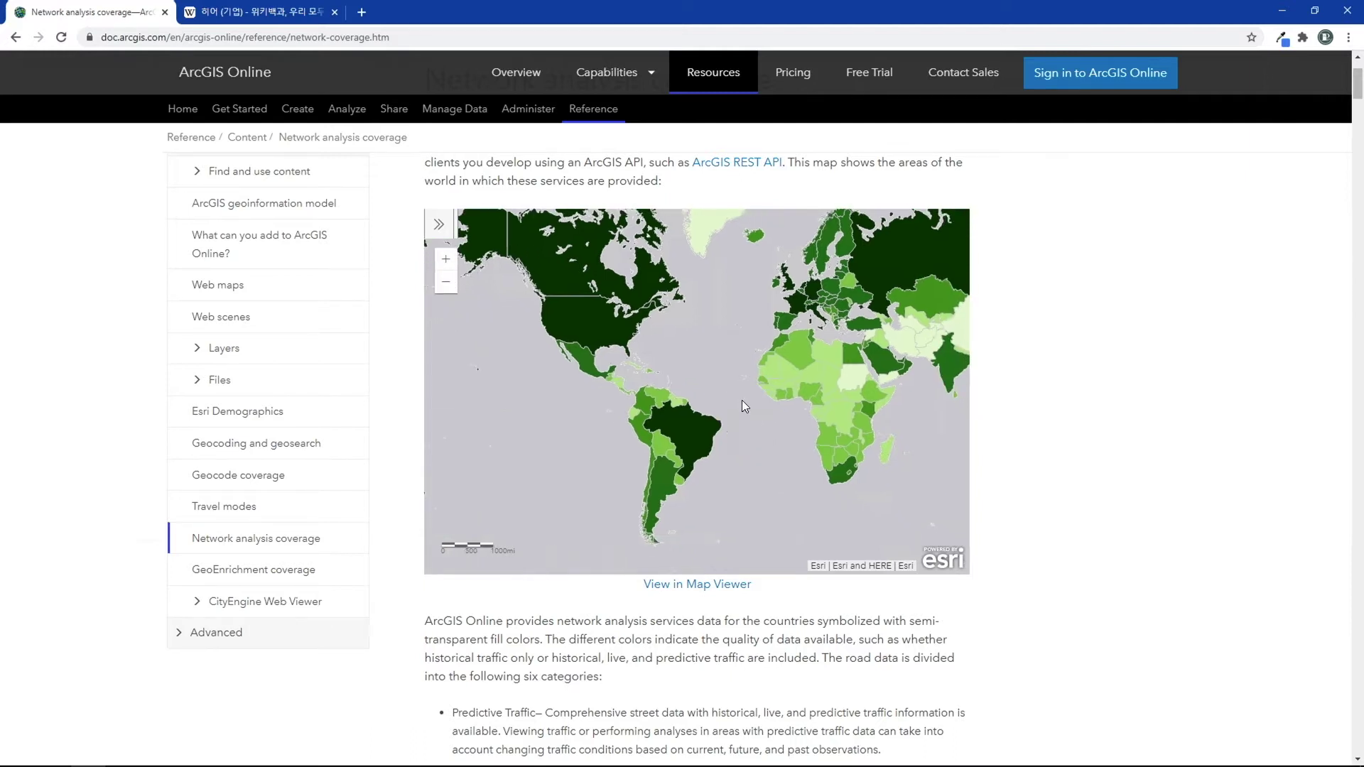
click(613, 325)
scroll(772, 342, down, 1)
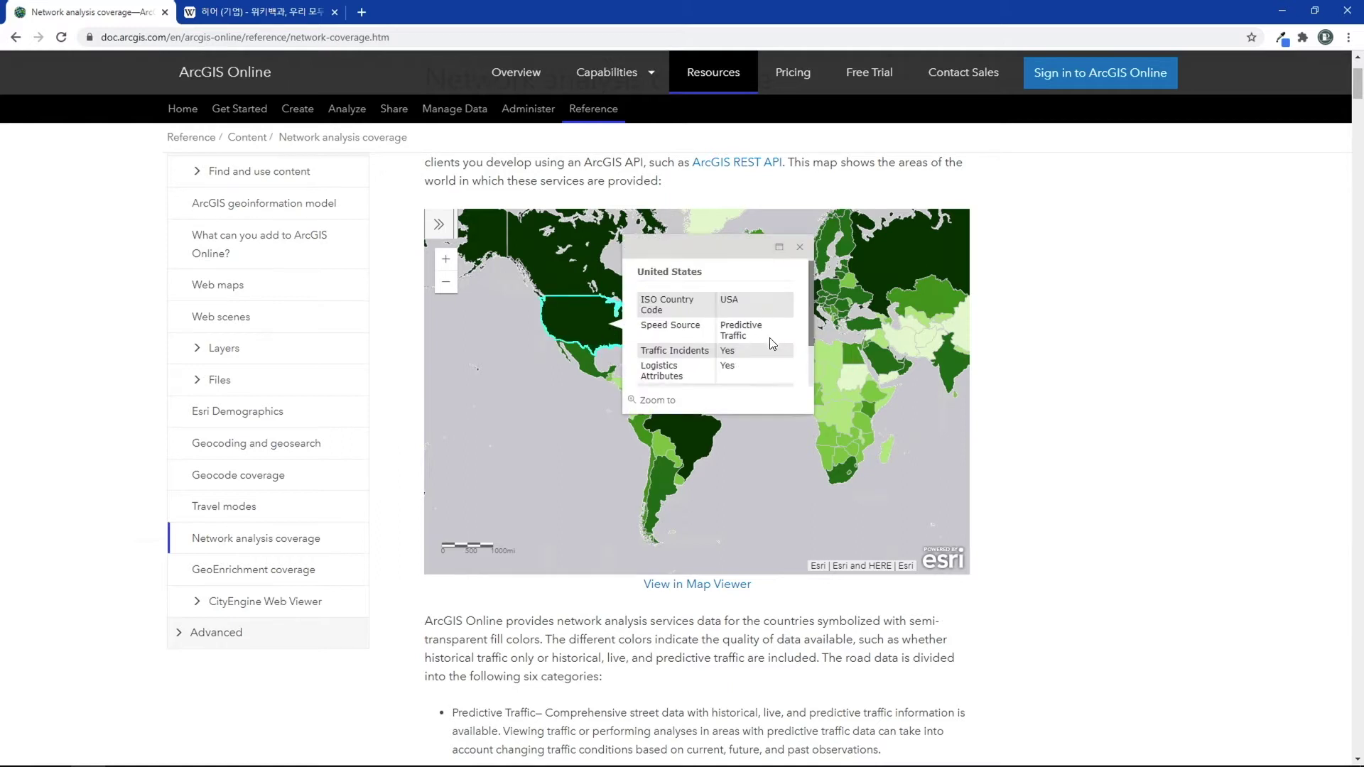
drag(810, 272, 810, 286)
click(799, 249)
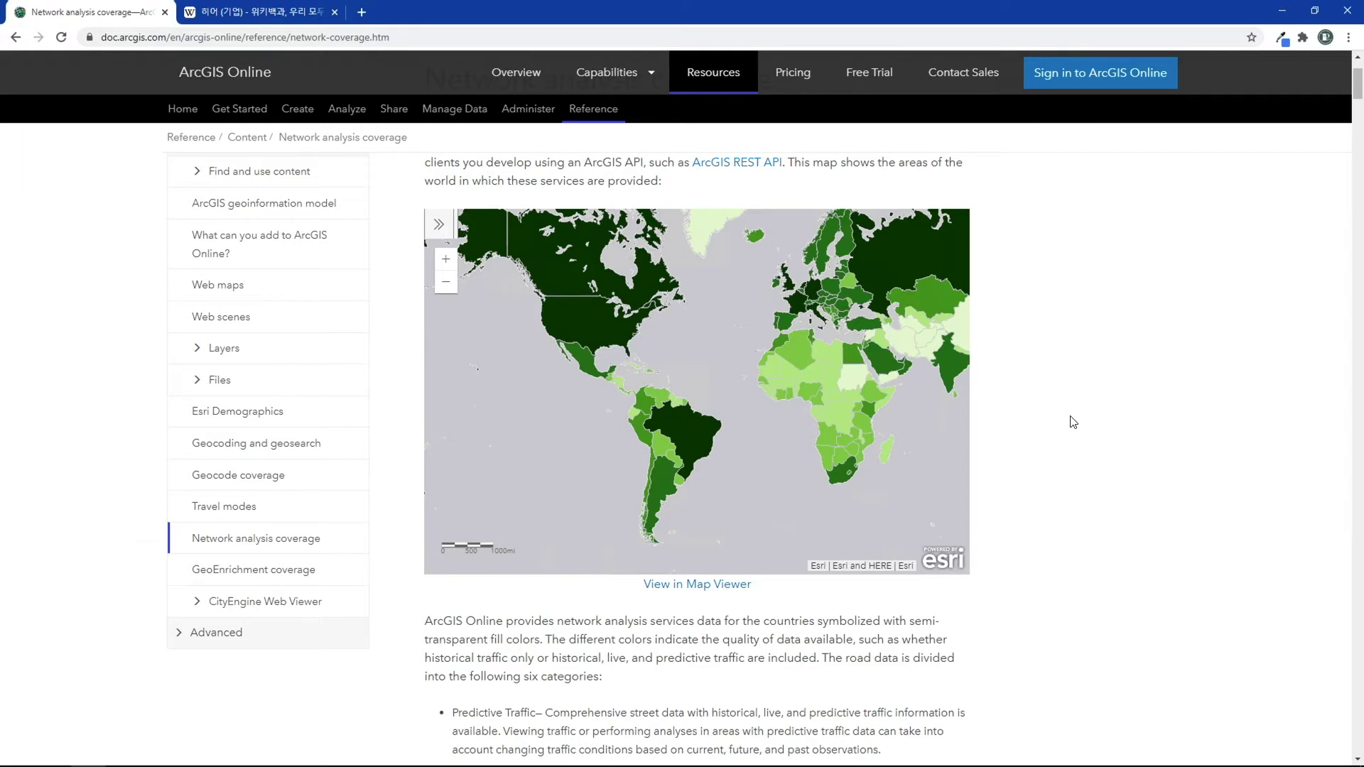
Read the descriptions of the six road data categories, from Predictive Traffic to Minimal Street Coverage
scroll(1073, 421, down, 5)
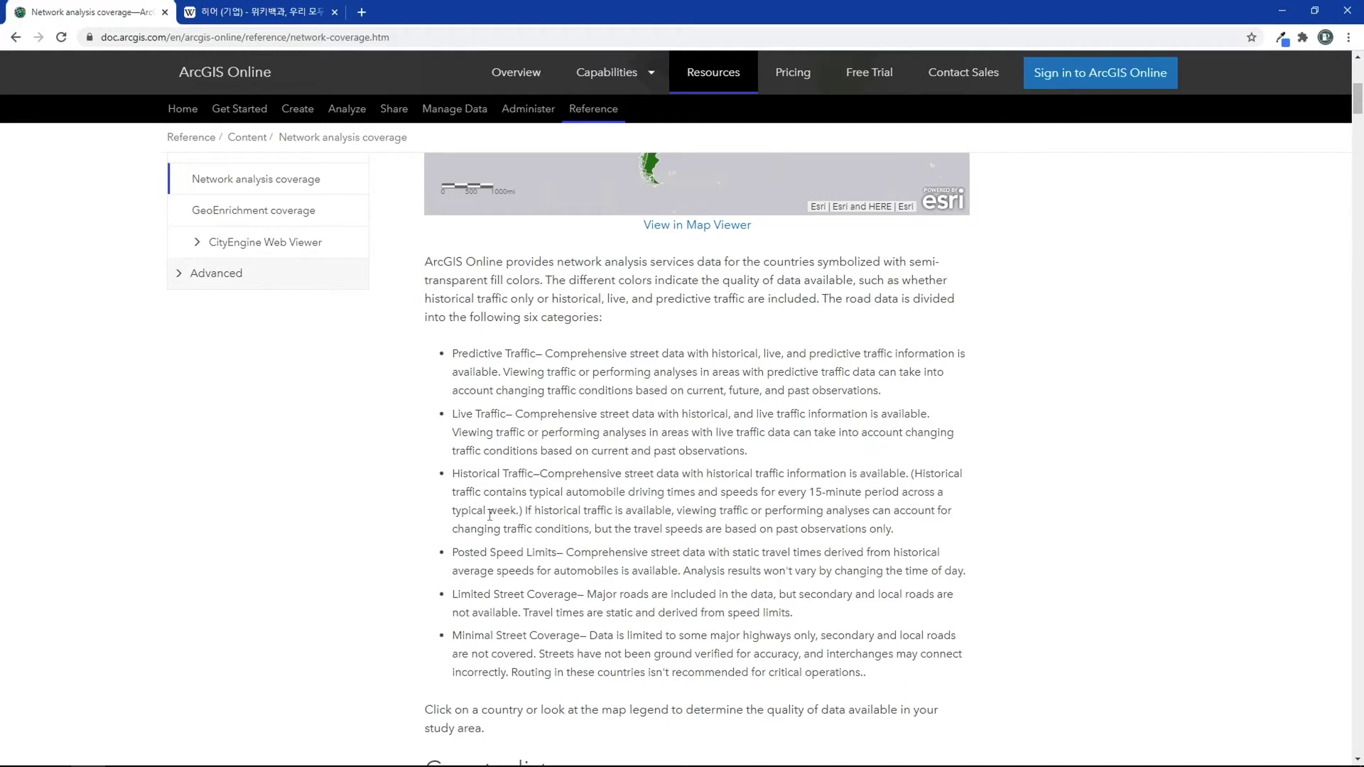
scroll(490, 515, down, 1)
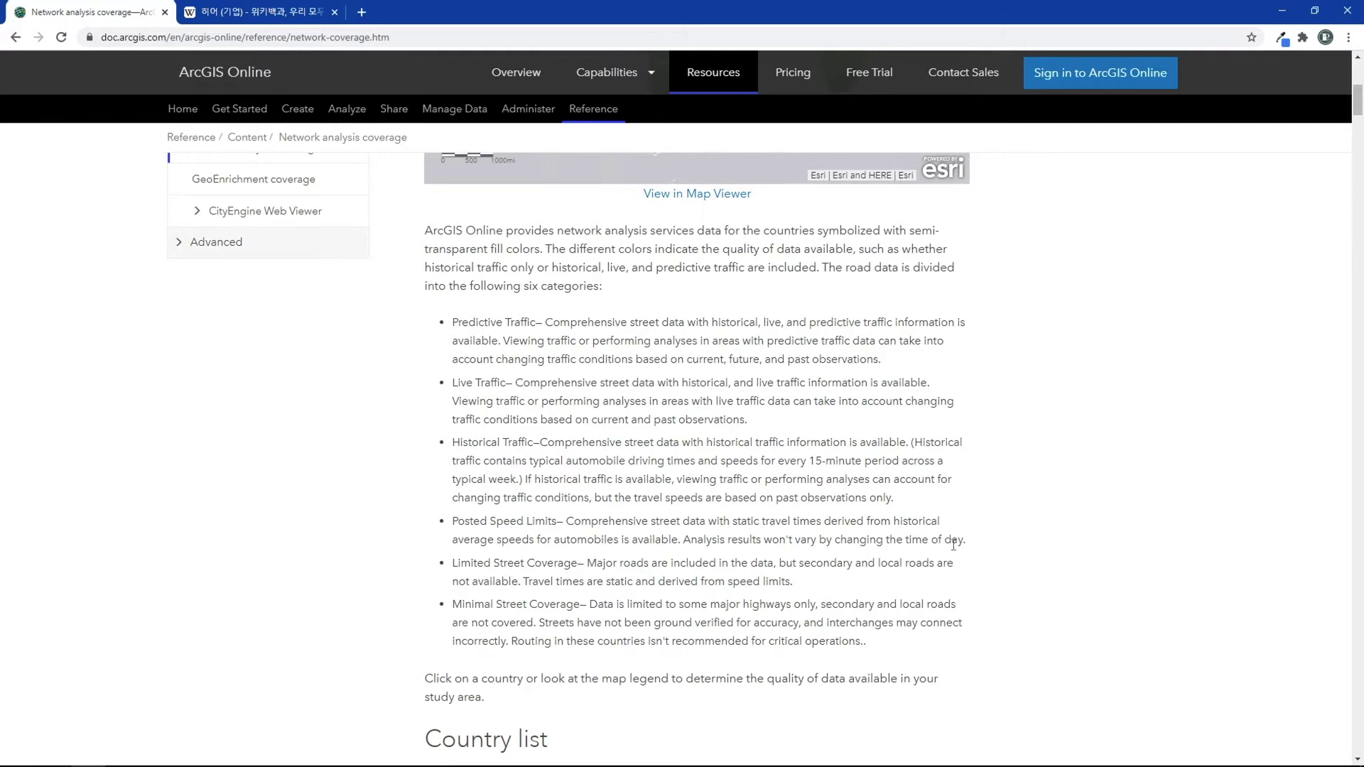
scroll(953, 544, up, 3)
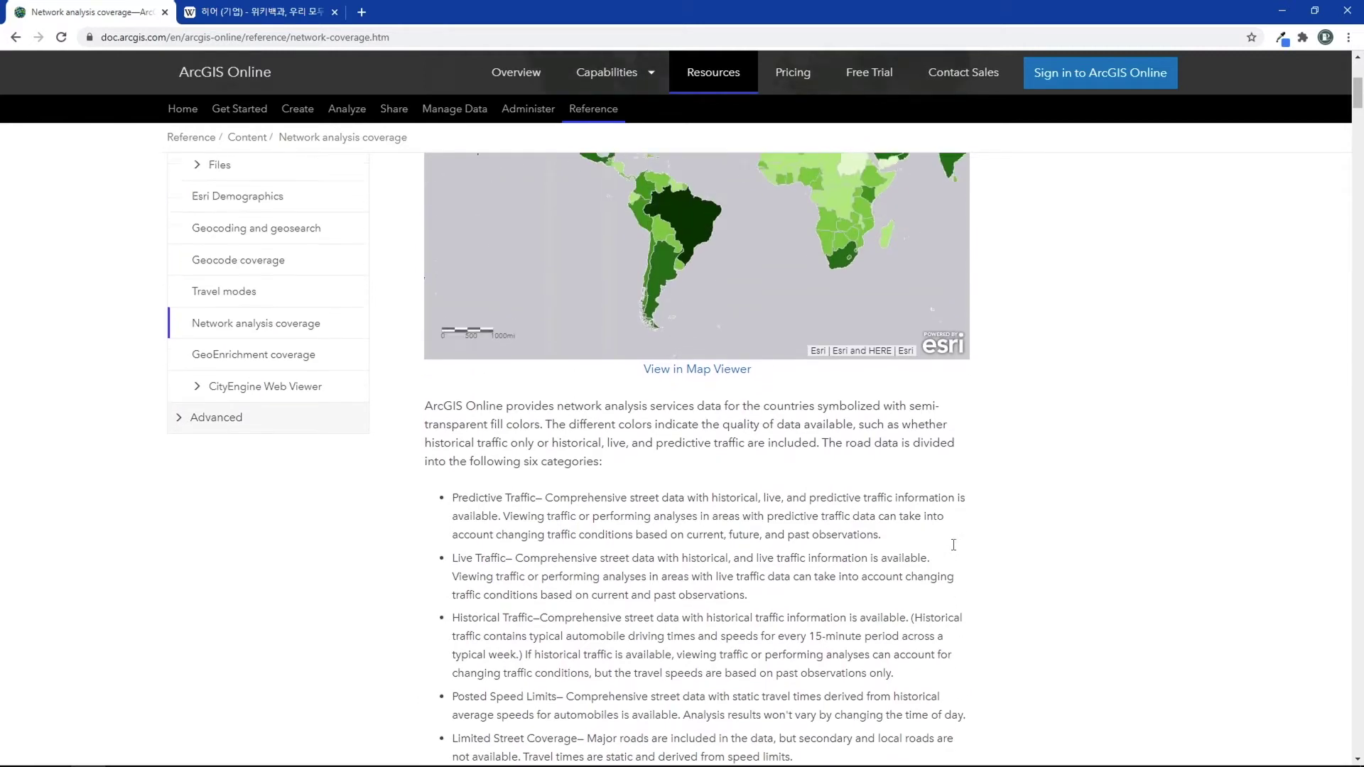
Check the network analysis coverage details for South Korea on the coverage map, and close them
scroll(953, 544, up, 2)
scroll(868, 267, down, 1)
drag(868, 268, 583, 357)
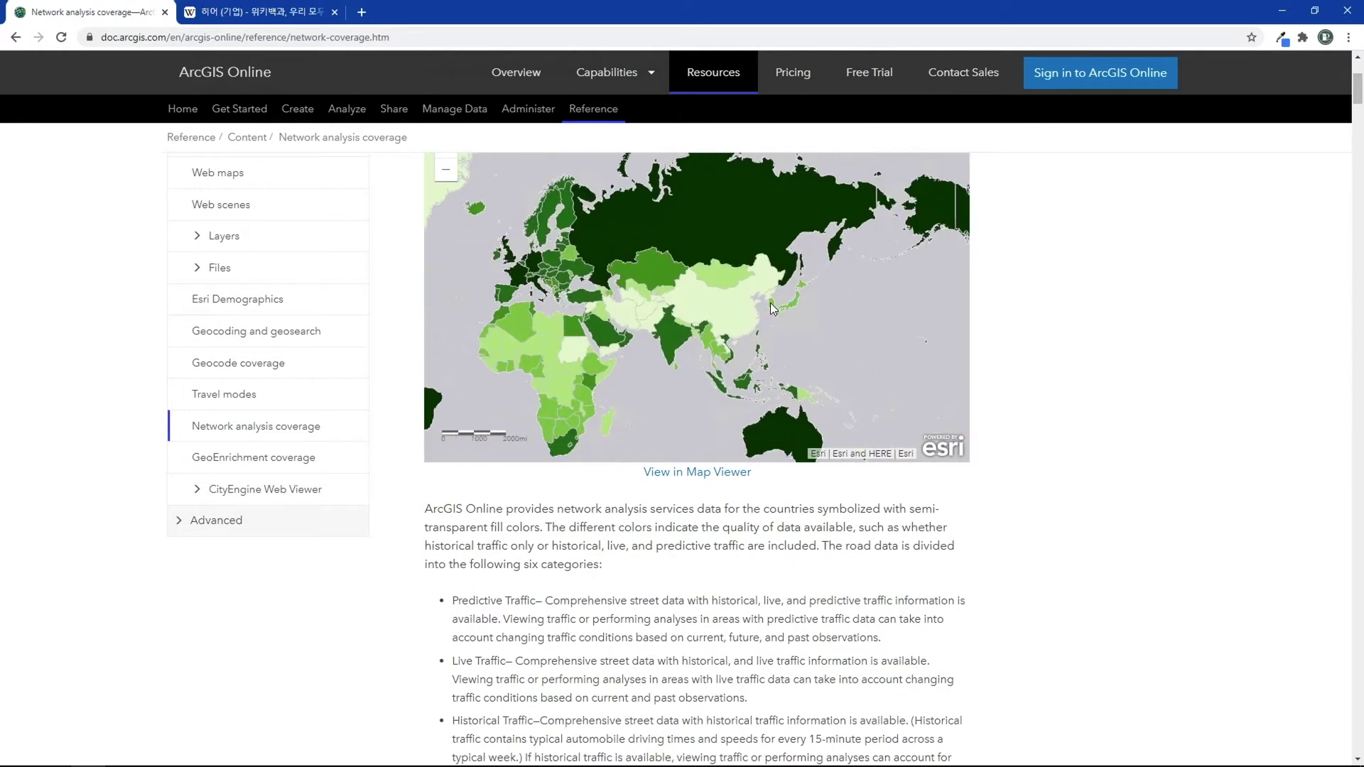
click(770, 303)
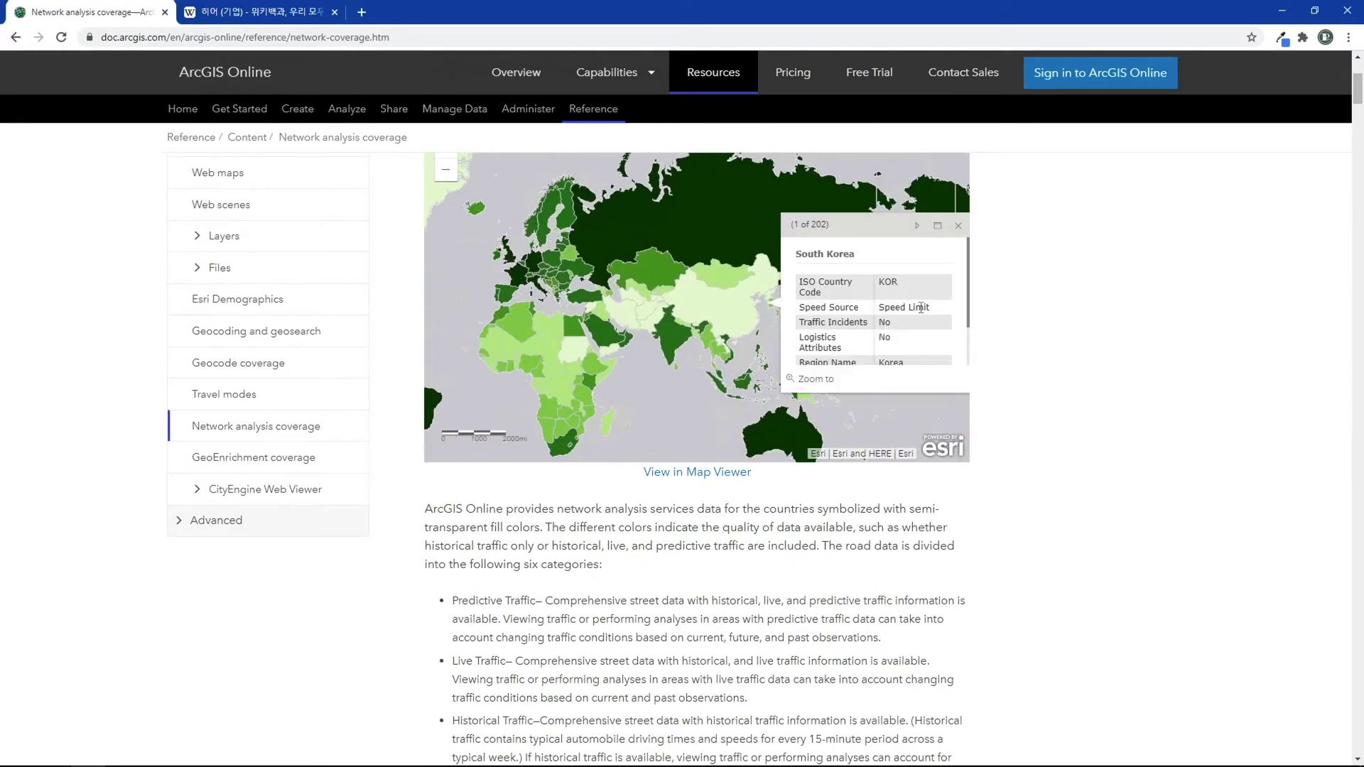
scroll(924, 307, down, 1)
click(958, 228)
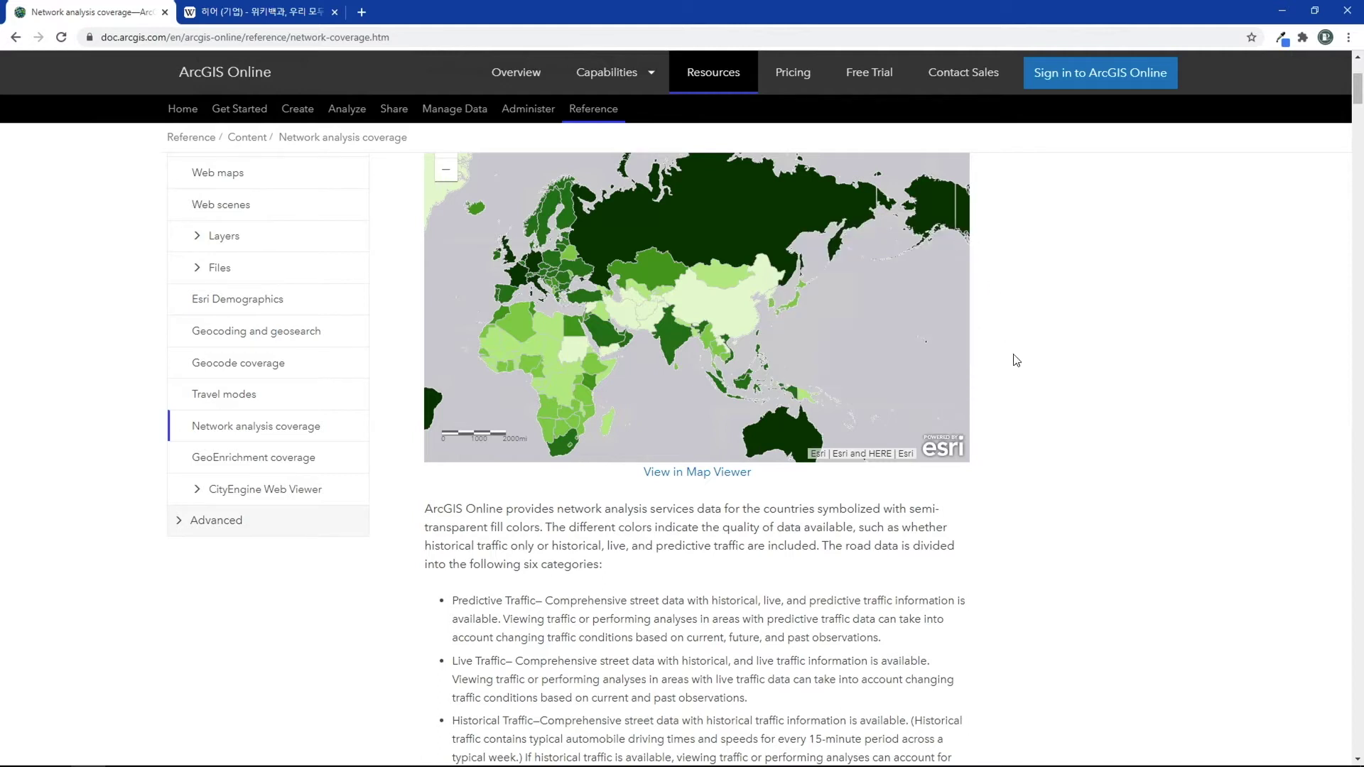
Look through the Country list table for the Japan and South Korea entries, including their street data provider and vintage
scroll(1013, 375, down, 10)
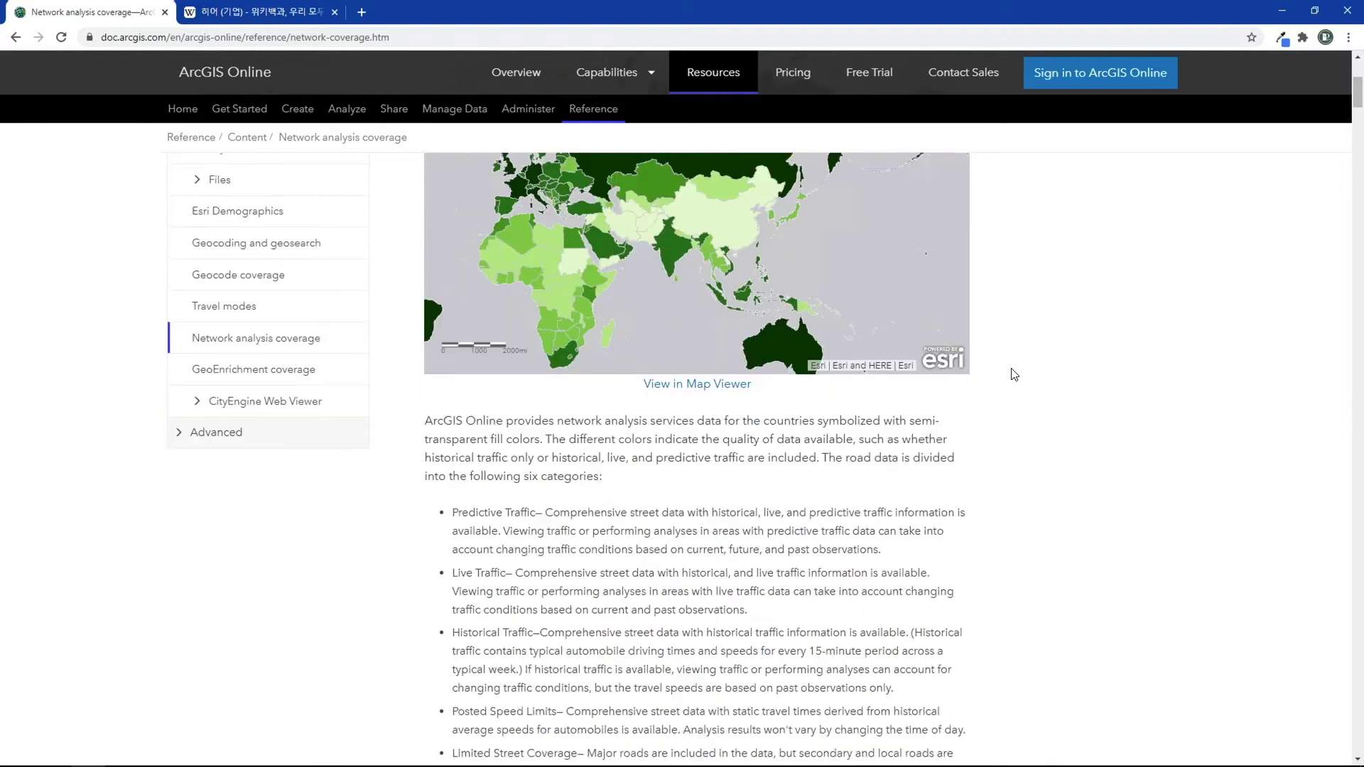
scroll(1013, 374, down, 1)
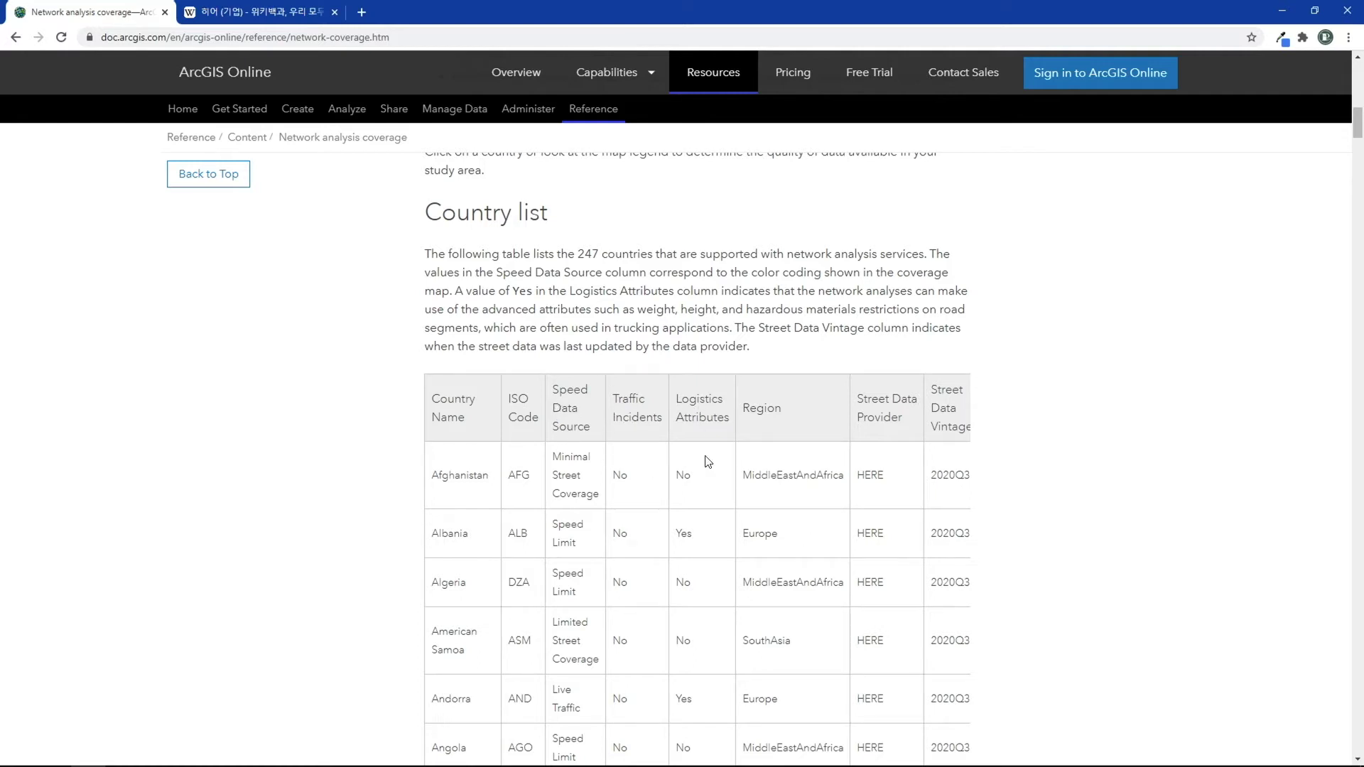
scroll(707, 462, down, 5)
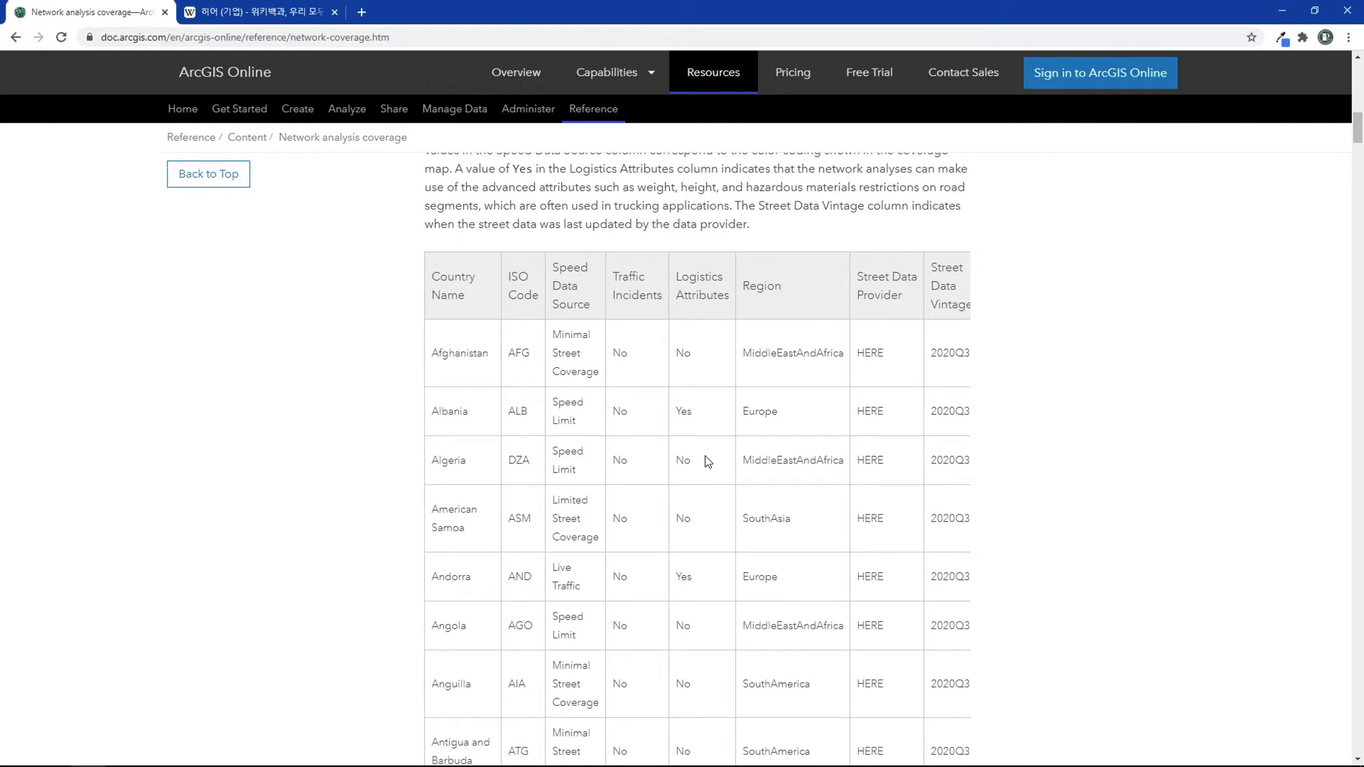
scroll(707, 462, down, 20)
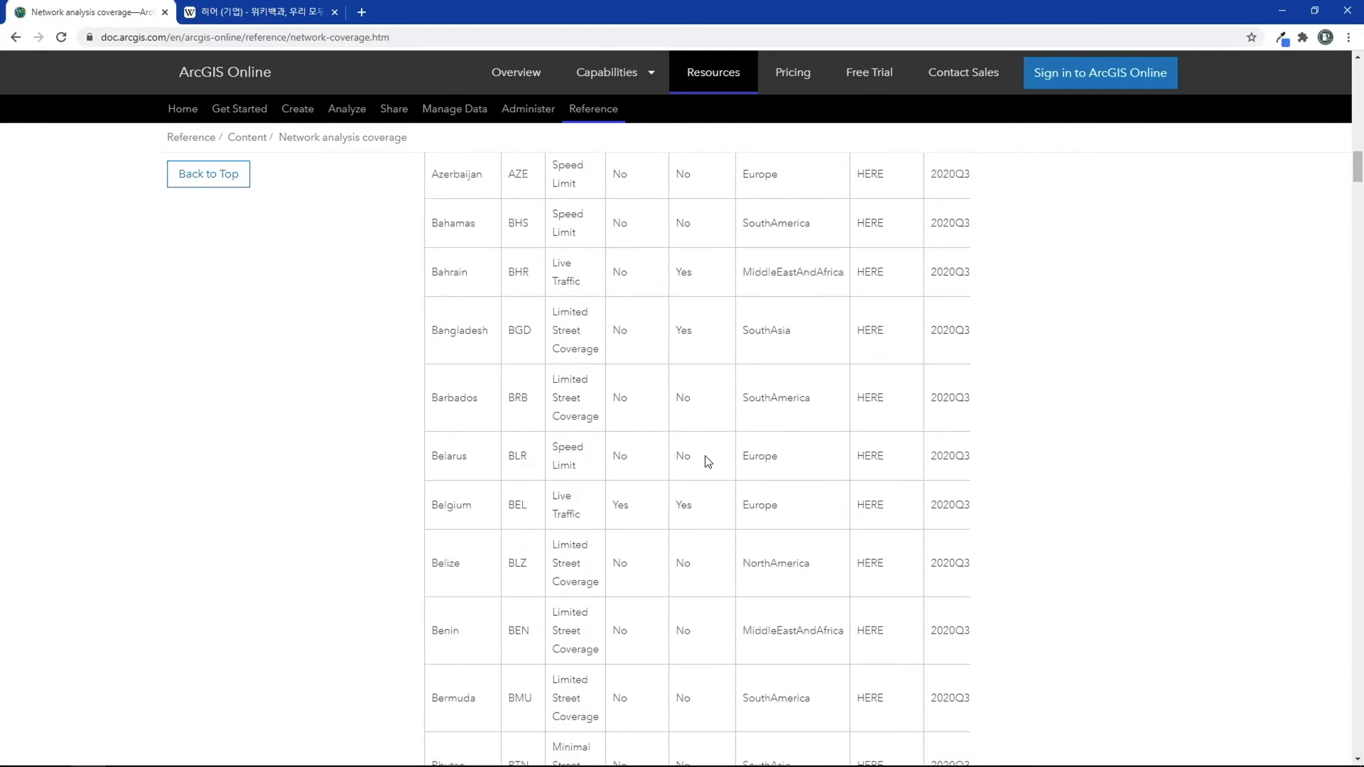
scroll(858, 453, down, 13)
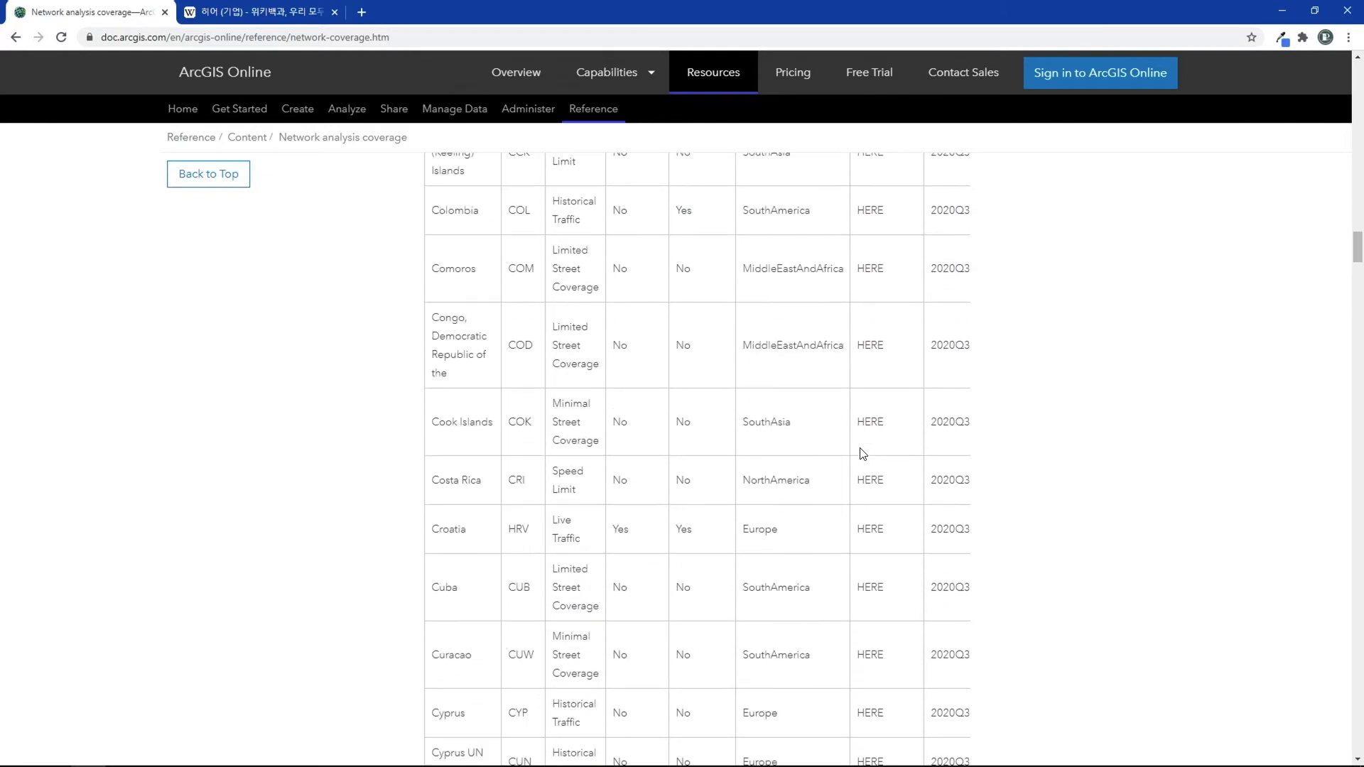
scroll(862, 453, down, 18)
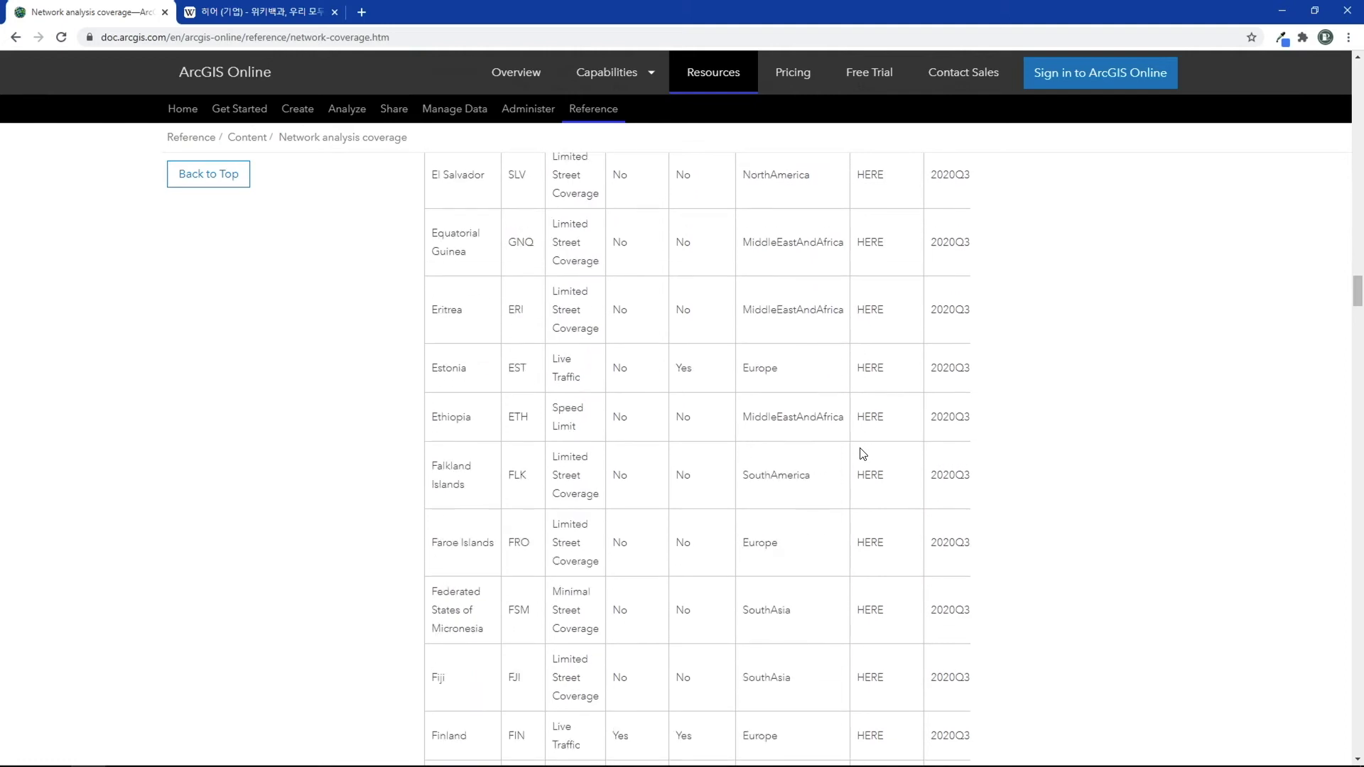
scroll(862, 453, down, 20)
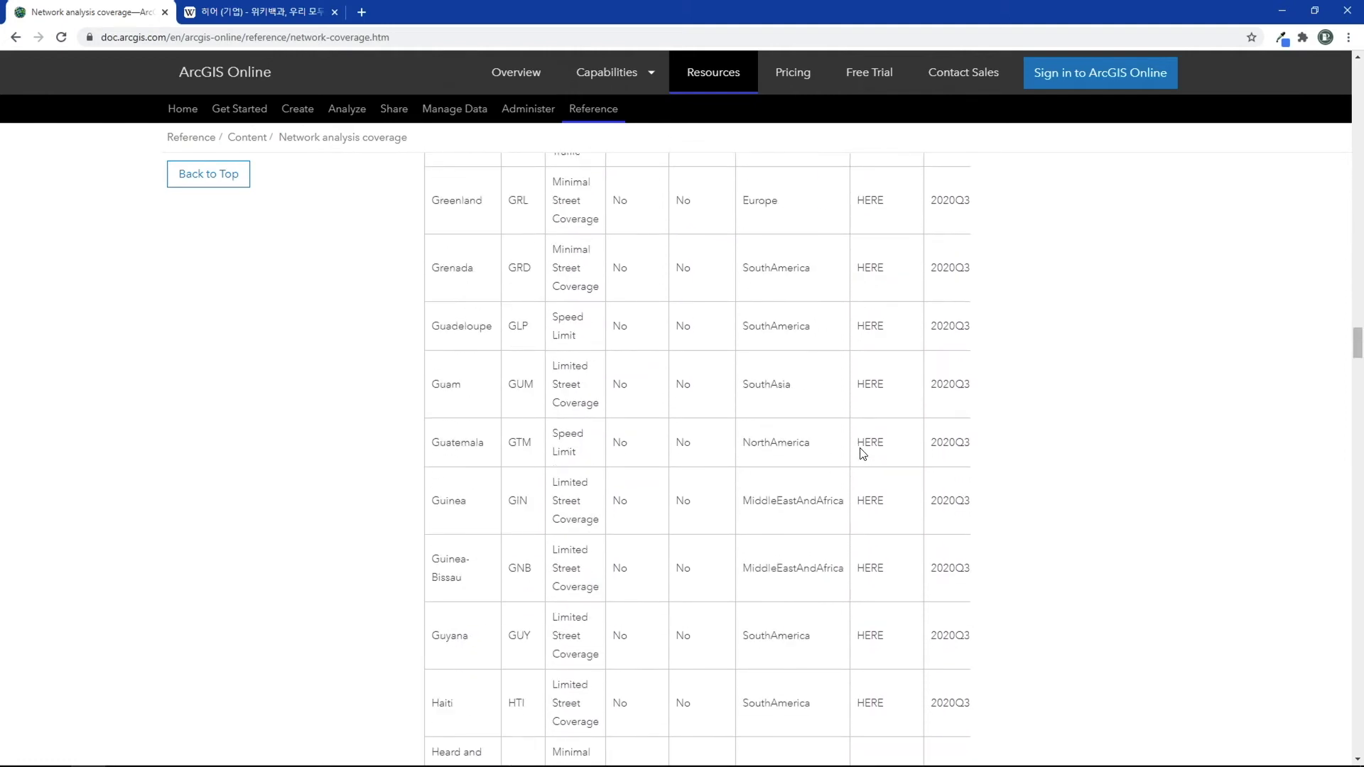
scroll(861, 448, down, 10)
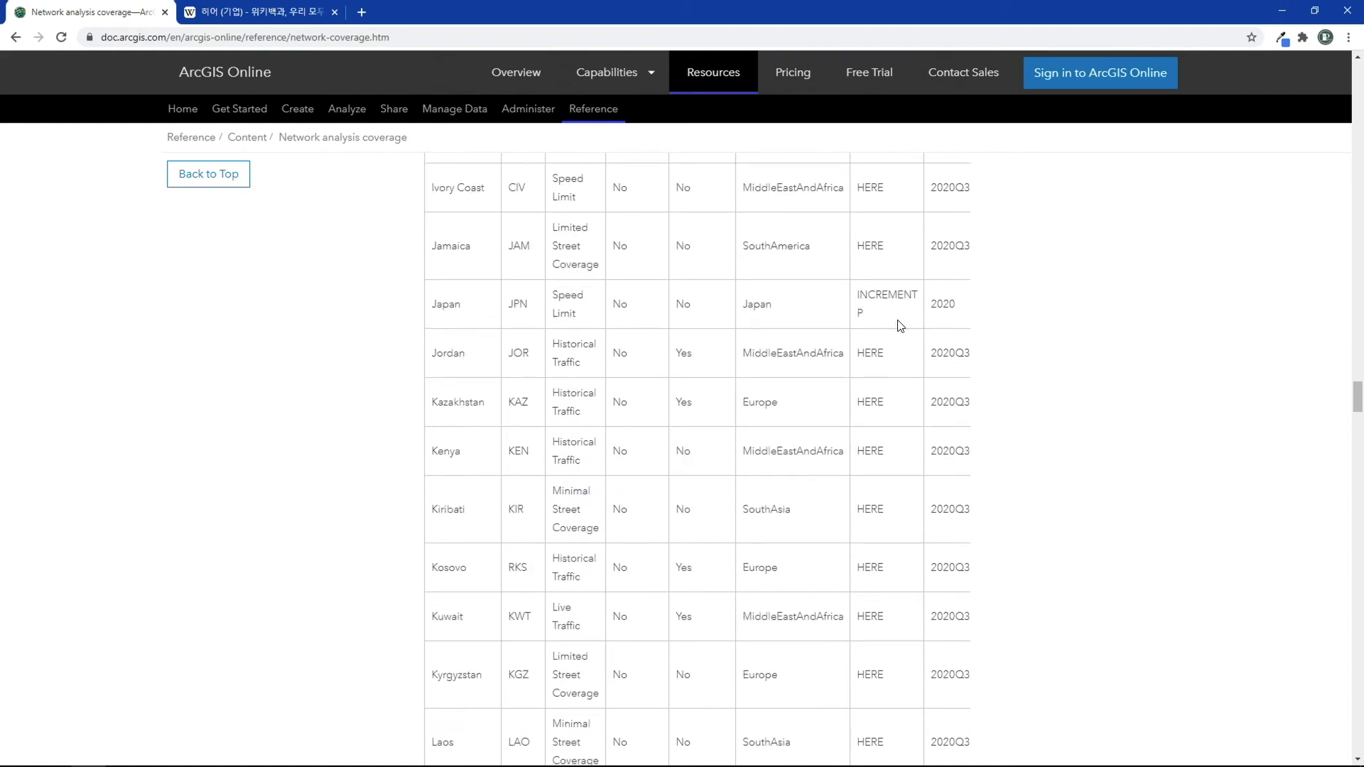
scroll(900, 326, down, 10)
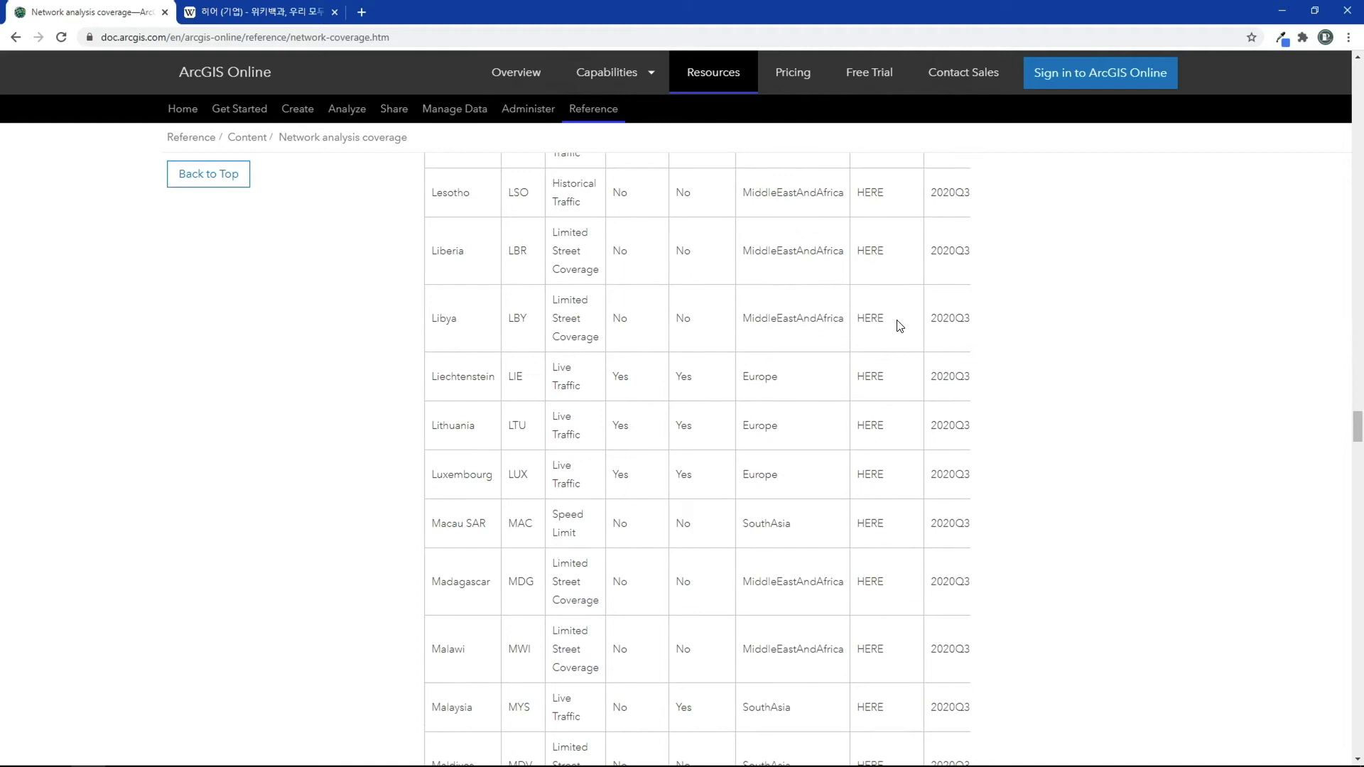
scroll(899, 326, down, 20)
scroll(900, 326, down, 20)
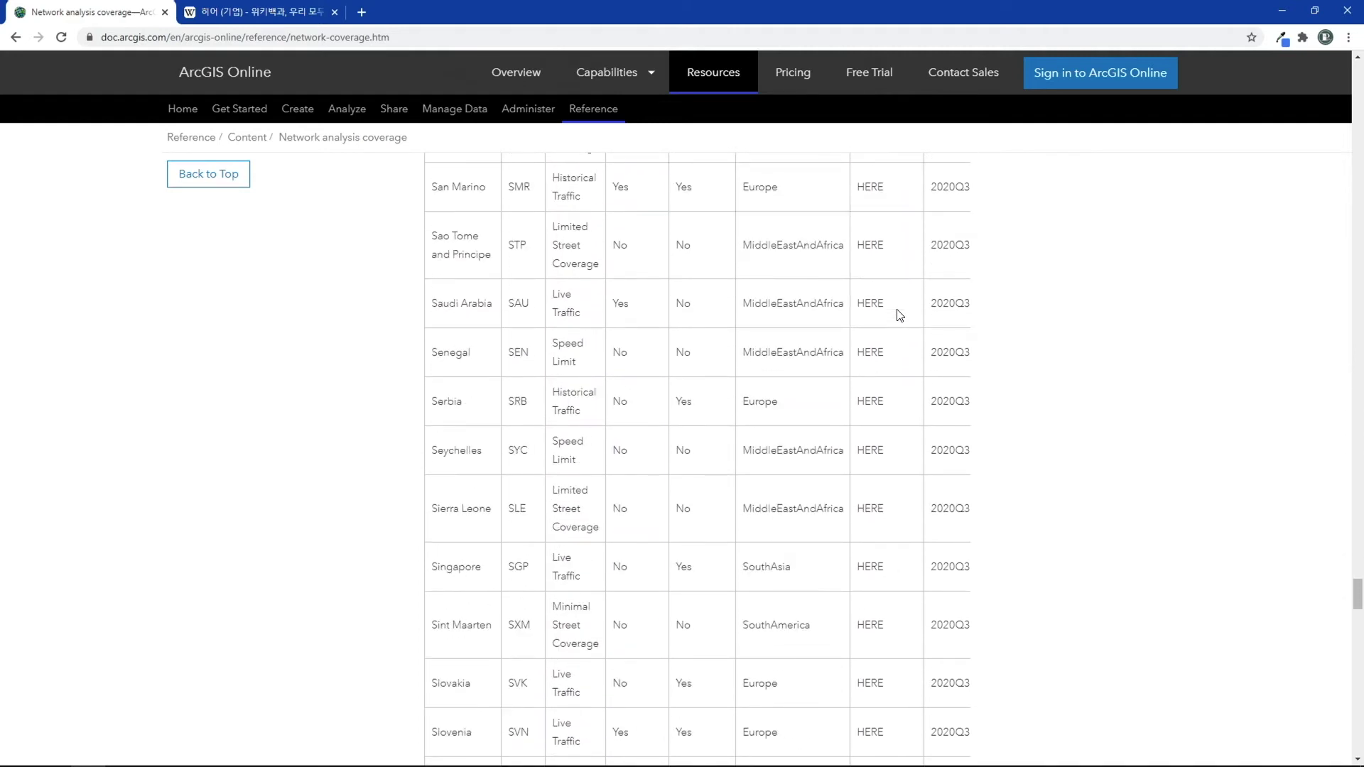
scroll(900, 315, down, 8)
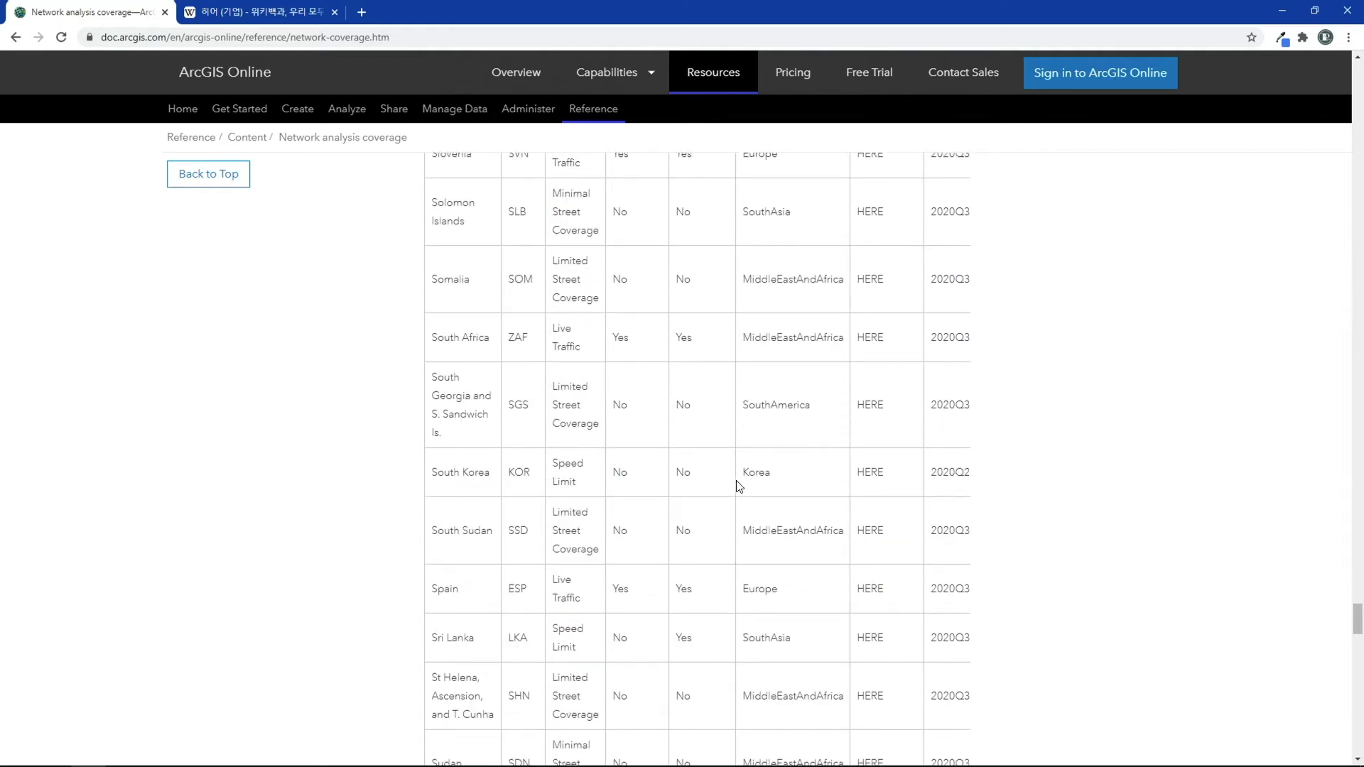
Review the remaining countries in the table and examine the HERE entries in the Street Data Provider column
scroll(738, 481, down, 8)
scroll(739, 480, down, 20)
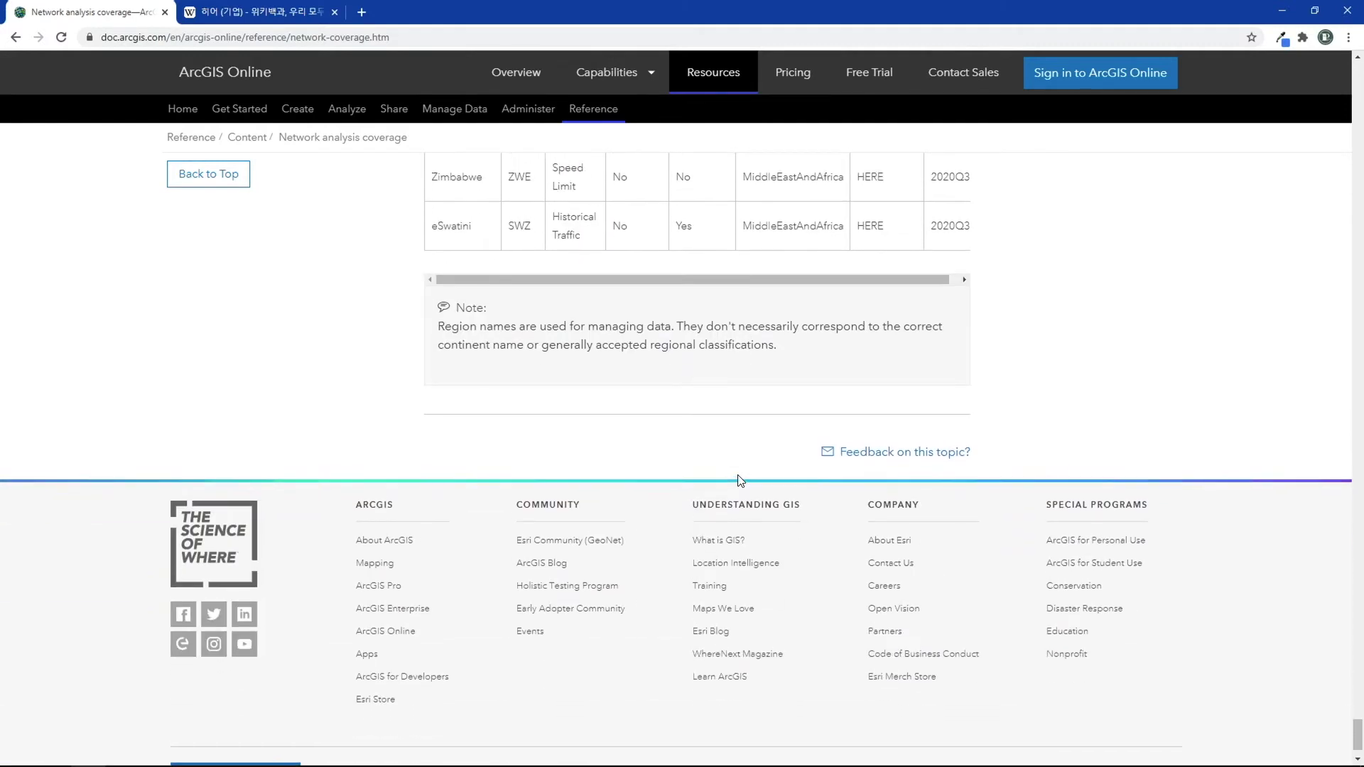
scroll(739, 481, up, 9)
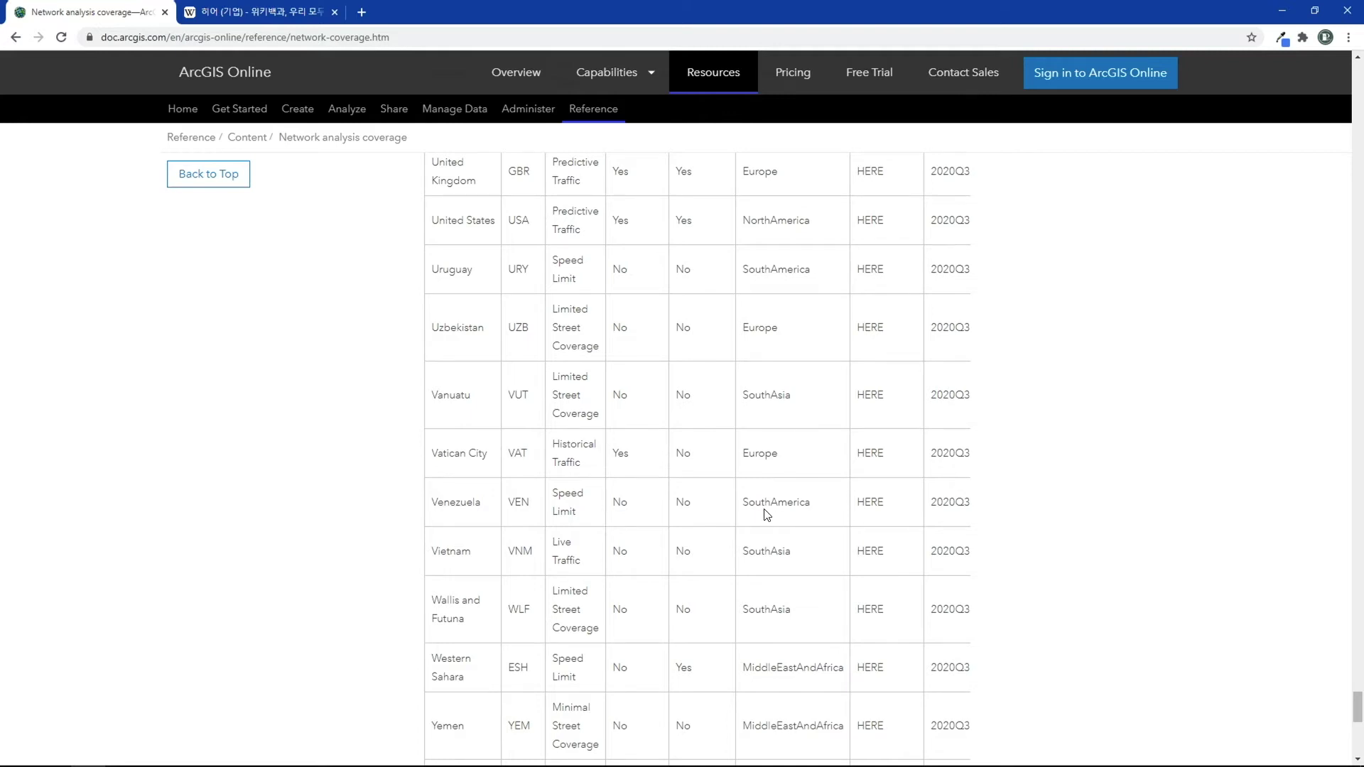
double_click(879, 503)
click(884, 501)
double_click(881, 502)
click(883, 501)
Read the introduction of the Korean Wikipedia article on the company HERE, and return to the Network analysis coverage page
click(298, 12)
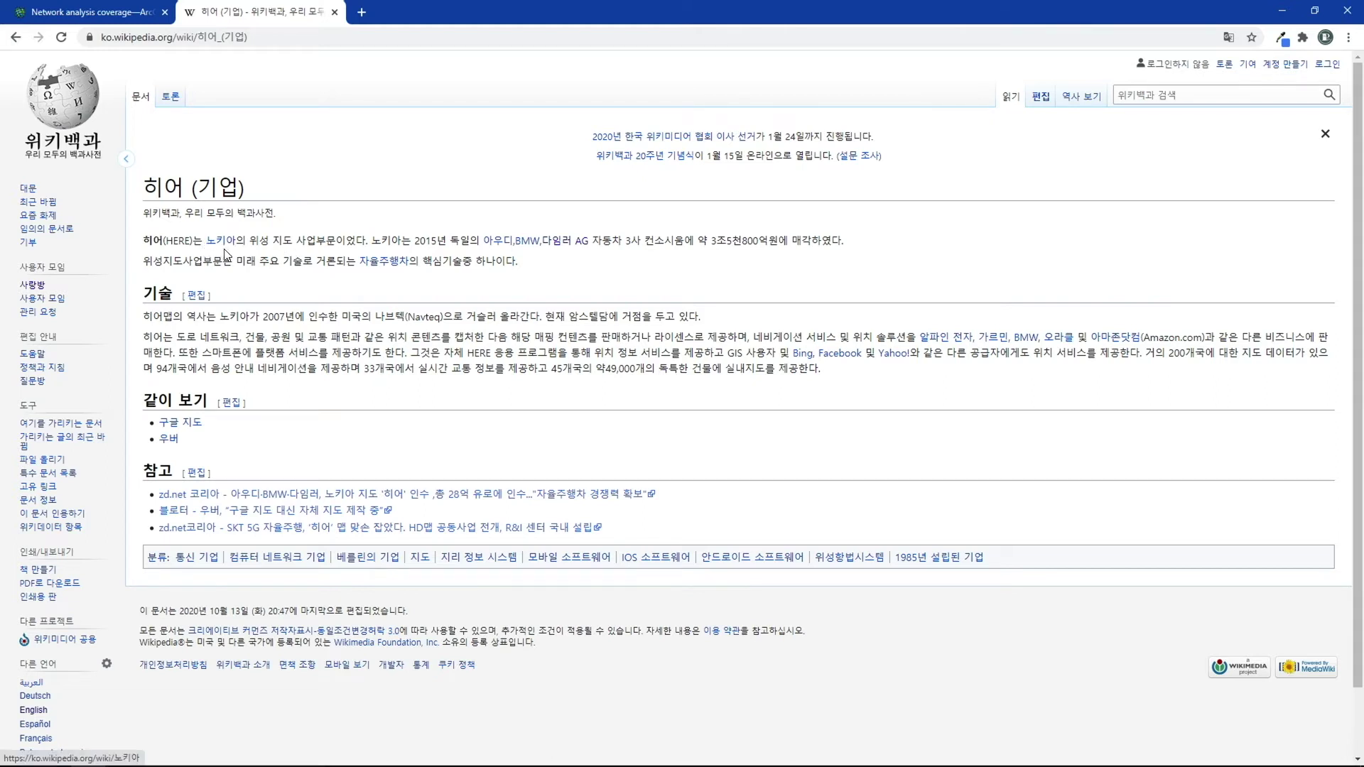
mouse_move(229, 249)
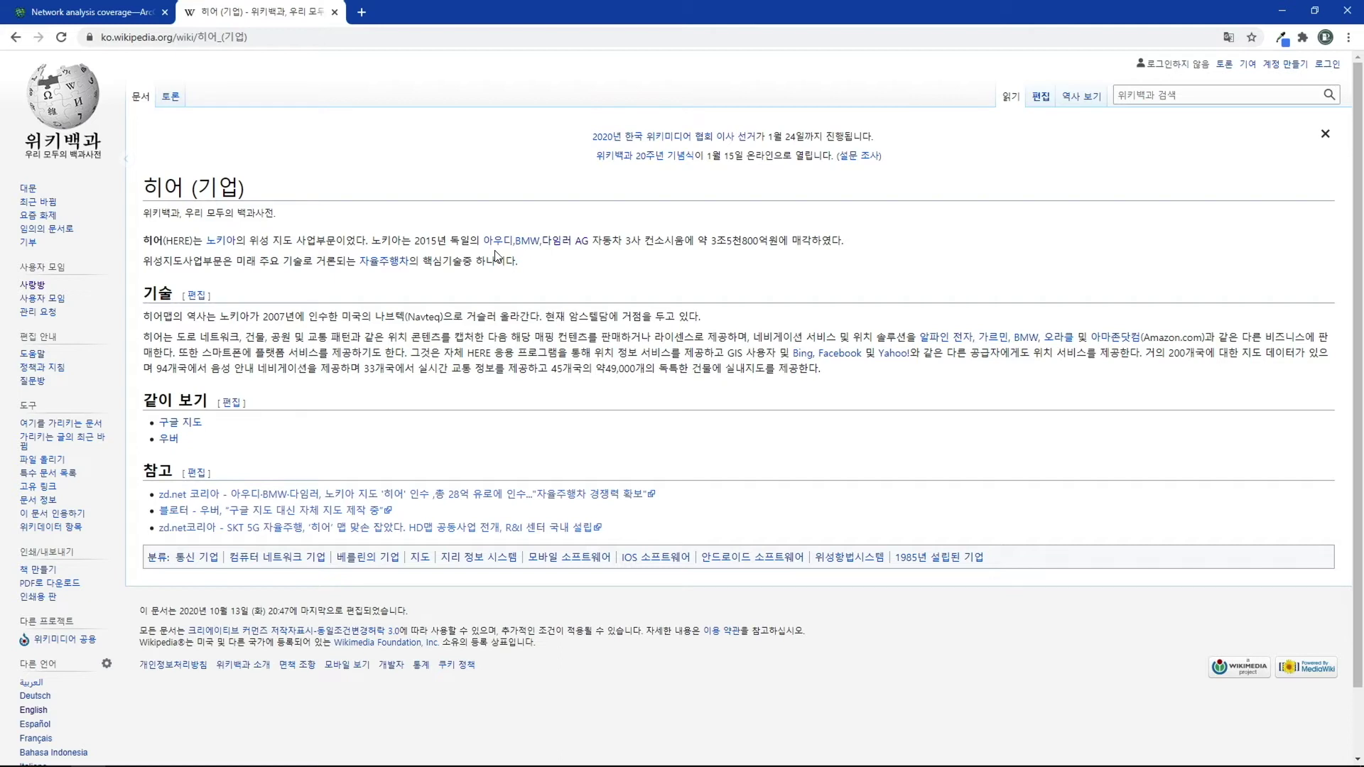
click(585, 271)
click(643, 276)
drag(641, 276, 147, 245)
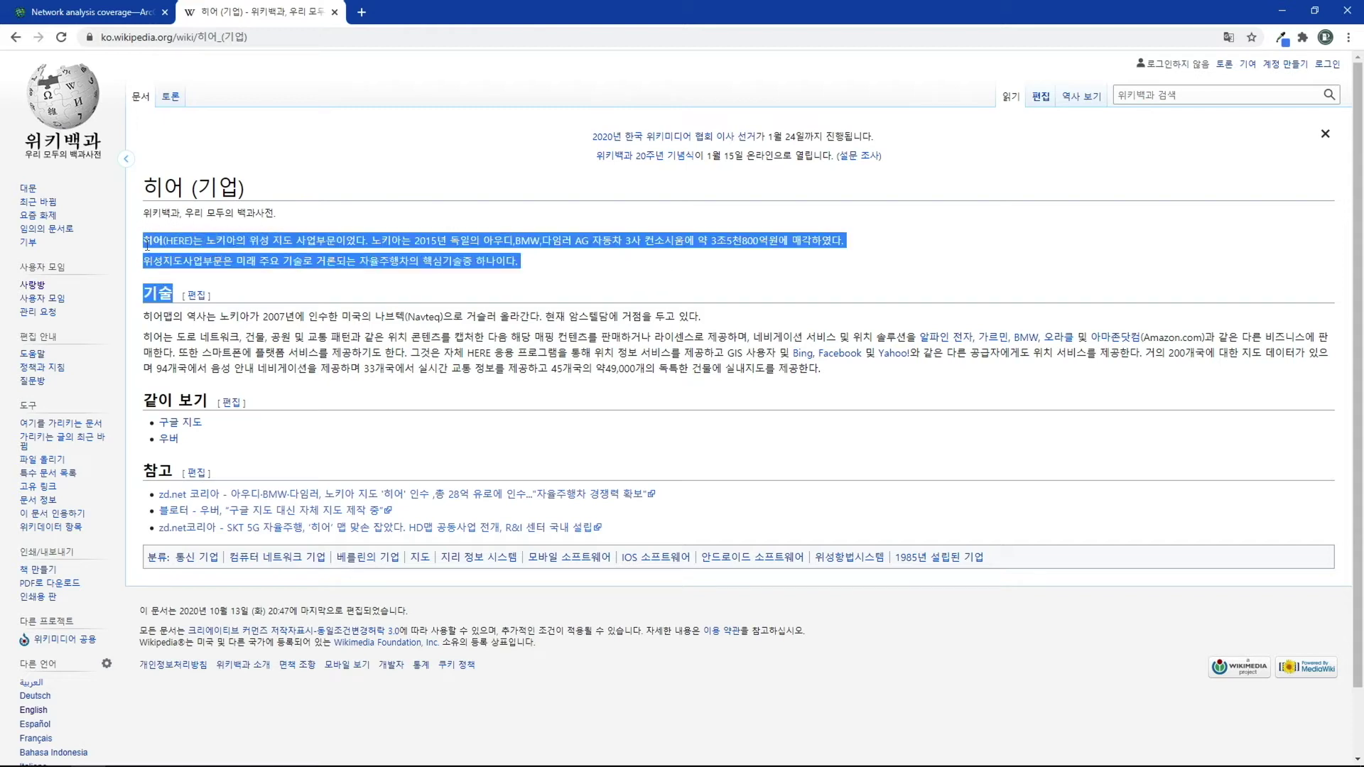
click(146, 243)
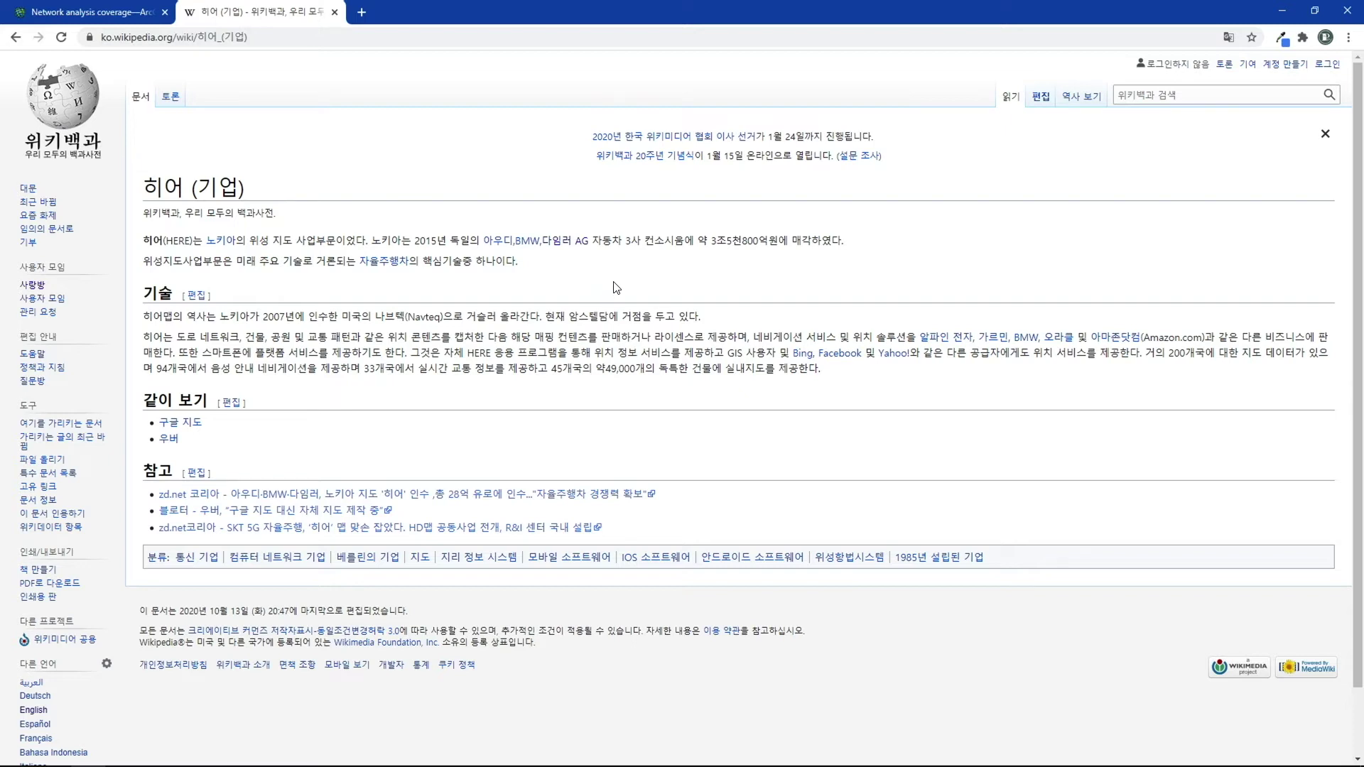
click(100, 14)
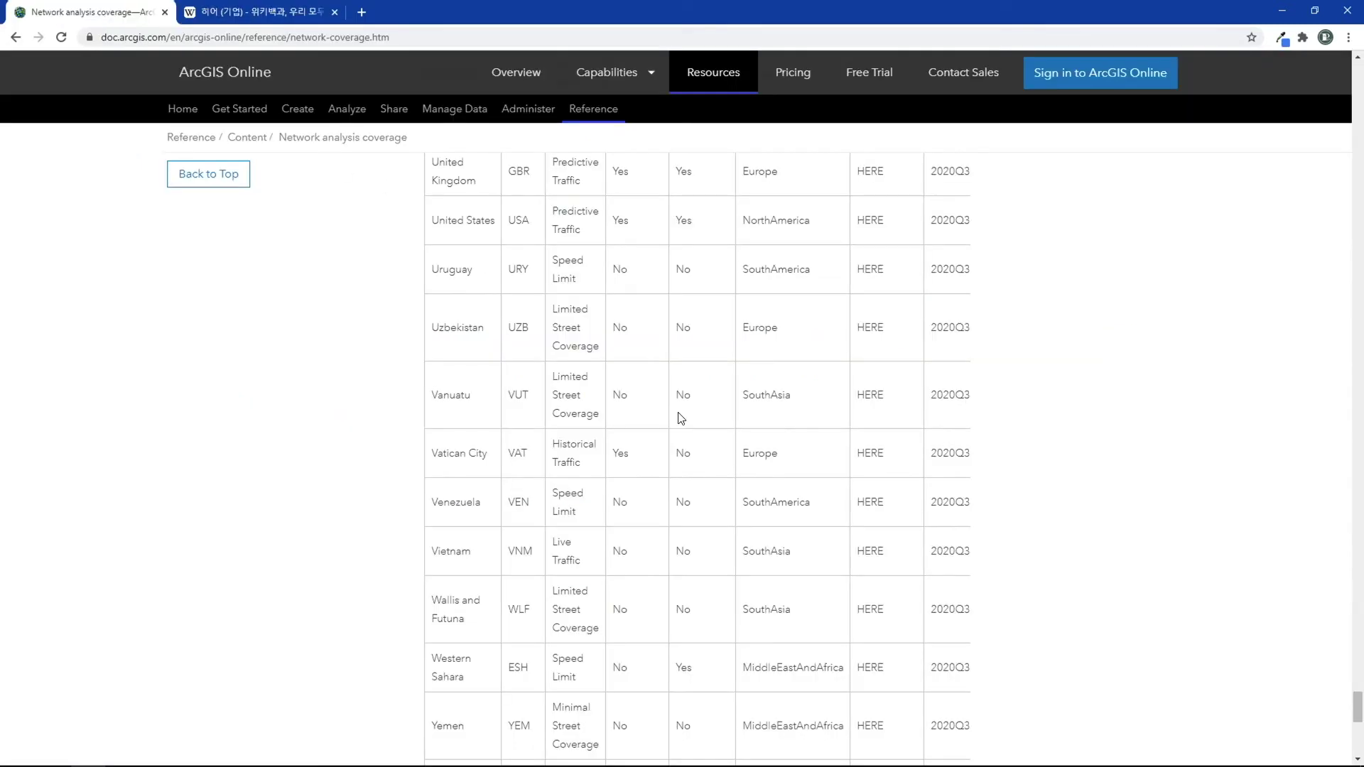
Return to the coverage map at the start of the article and examine the network analysis coverage of Africa, Europe and the Americas
scroll(681, 418, up, 20)
scroll(680, 417, up, 20)
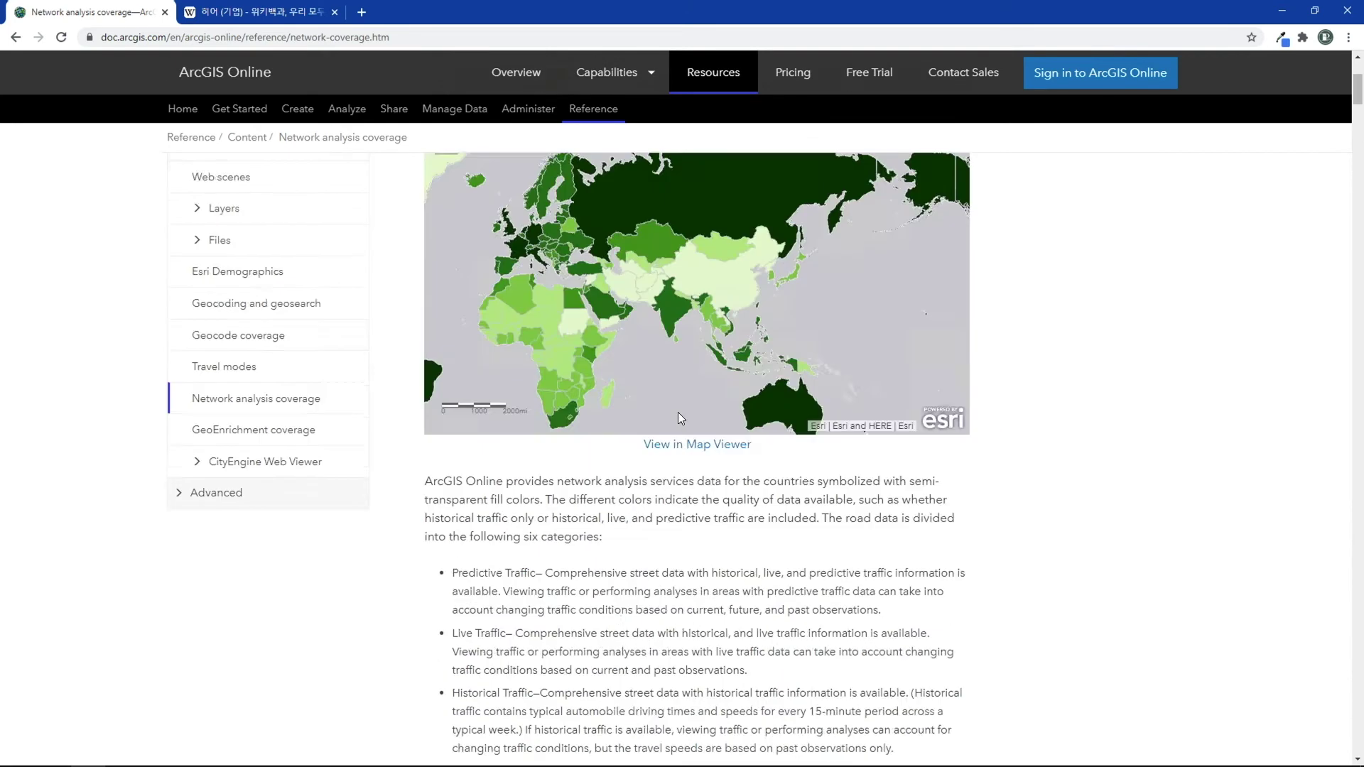
scroll(677, 417, up, 5)
scroll(1029, 632, down, 2)
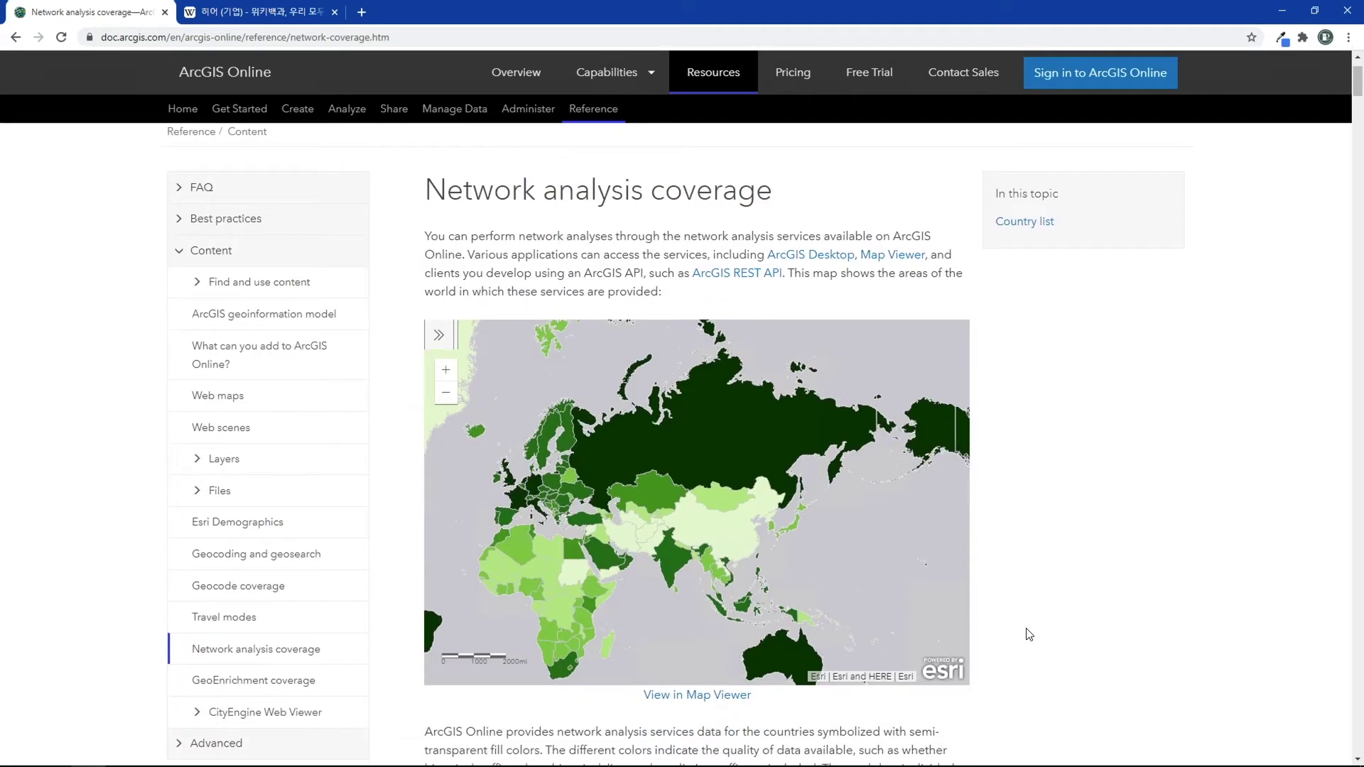
drag(689, 467, 845, 388)
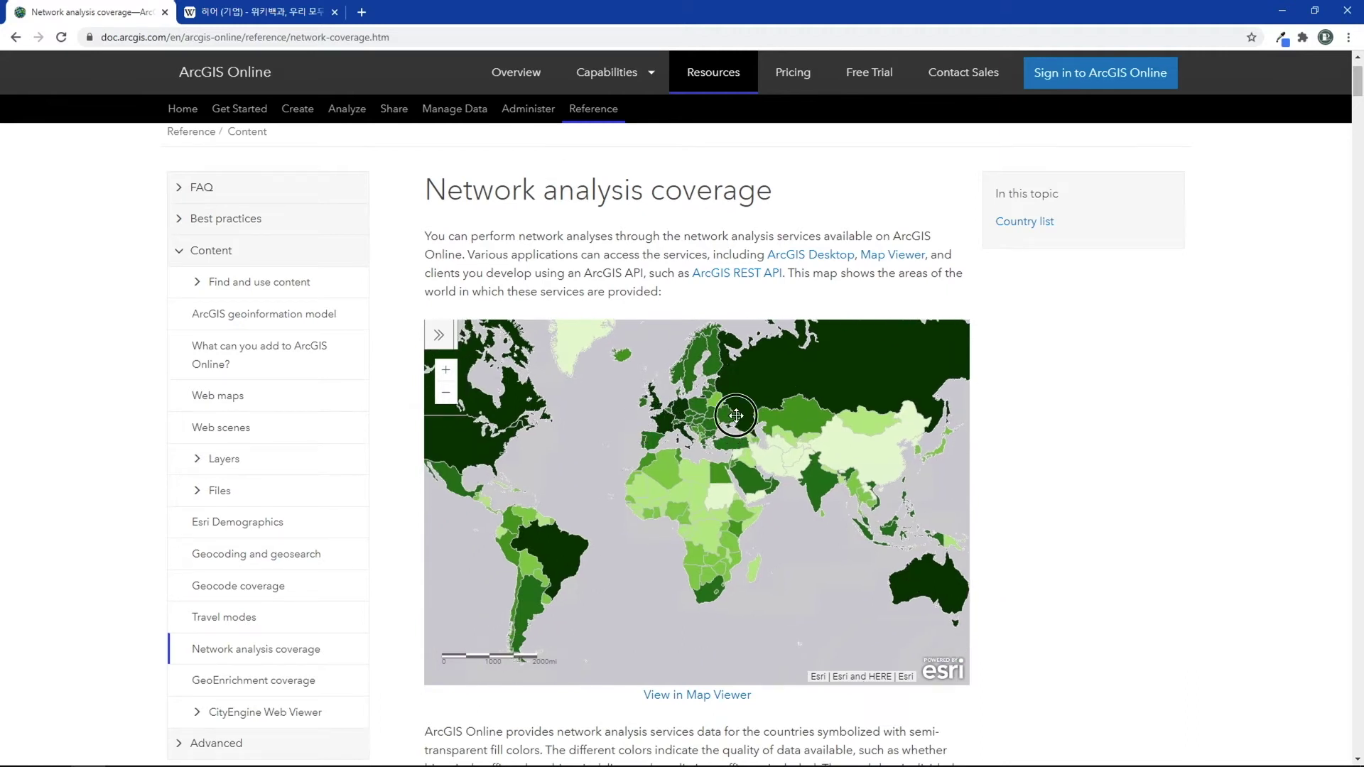
drag(717, 399, 785, 379)
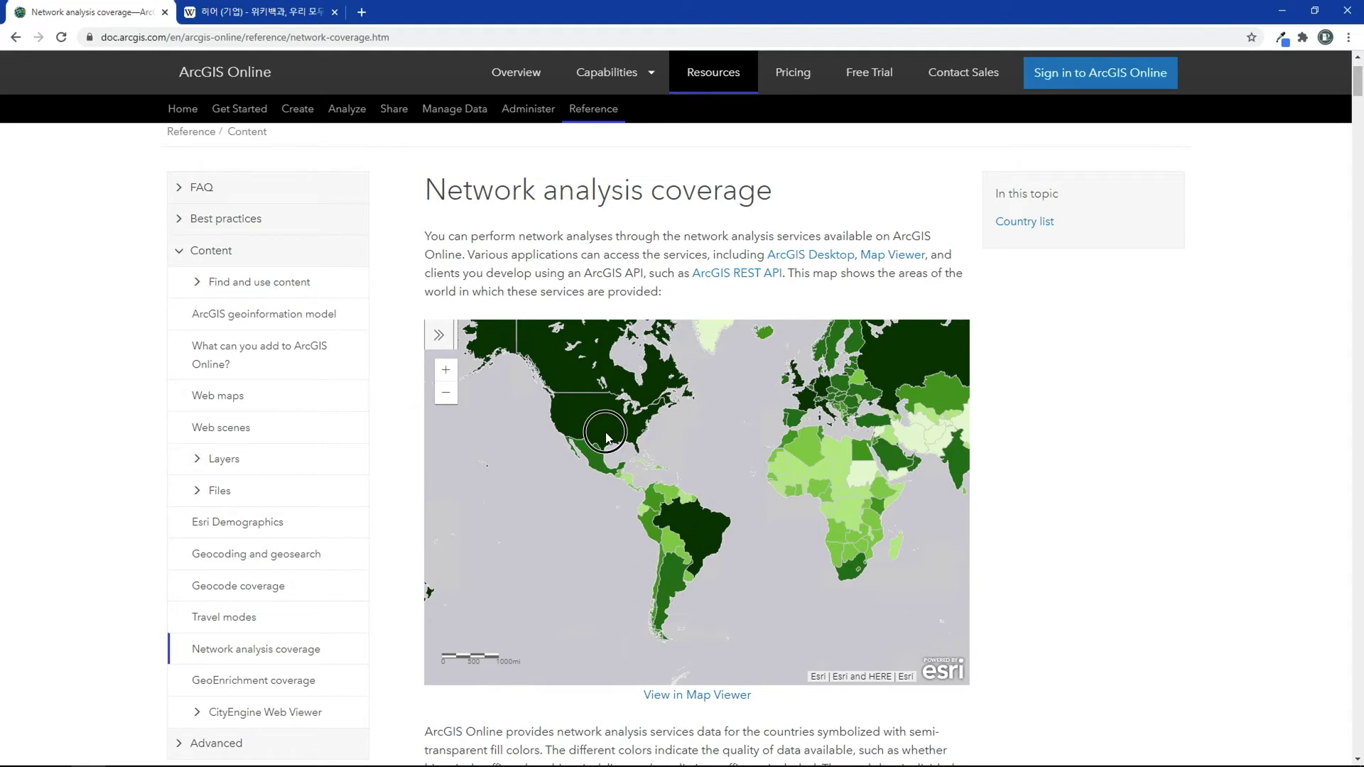
scroll(646, 478, up, 1)
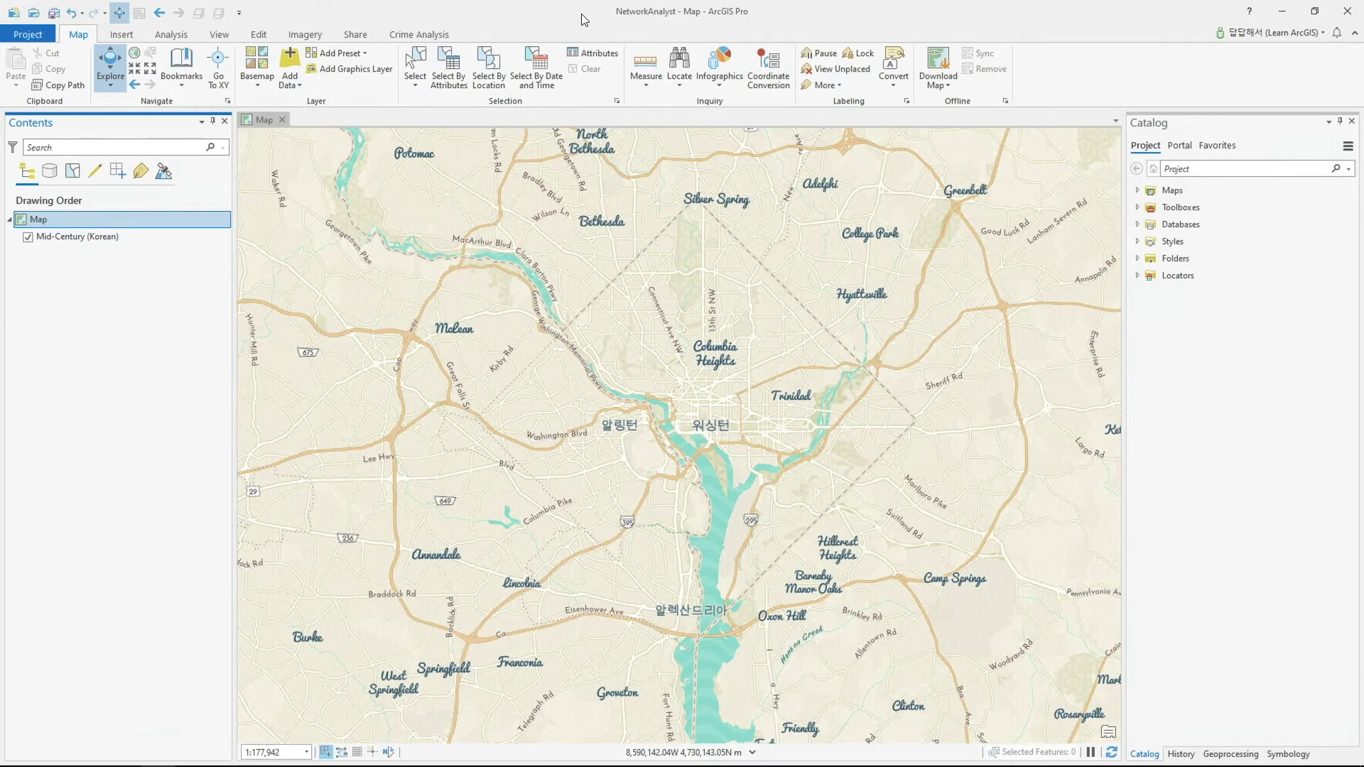
Switch to the ArcGIS Pro project and search ArcGIS Online portal content for "dc fire station"
click(1179, 145)
click(1239, 171)
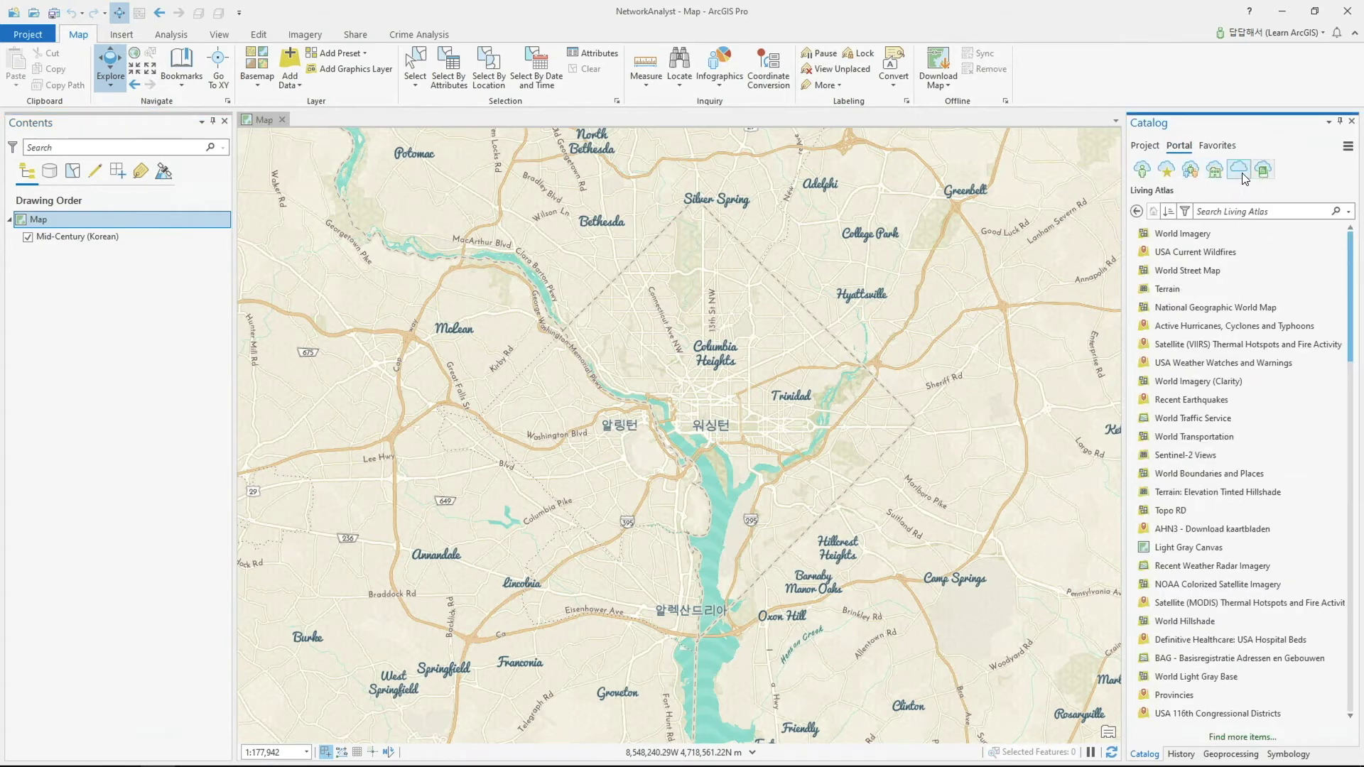
click(1276, 213)
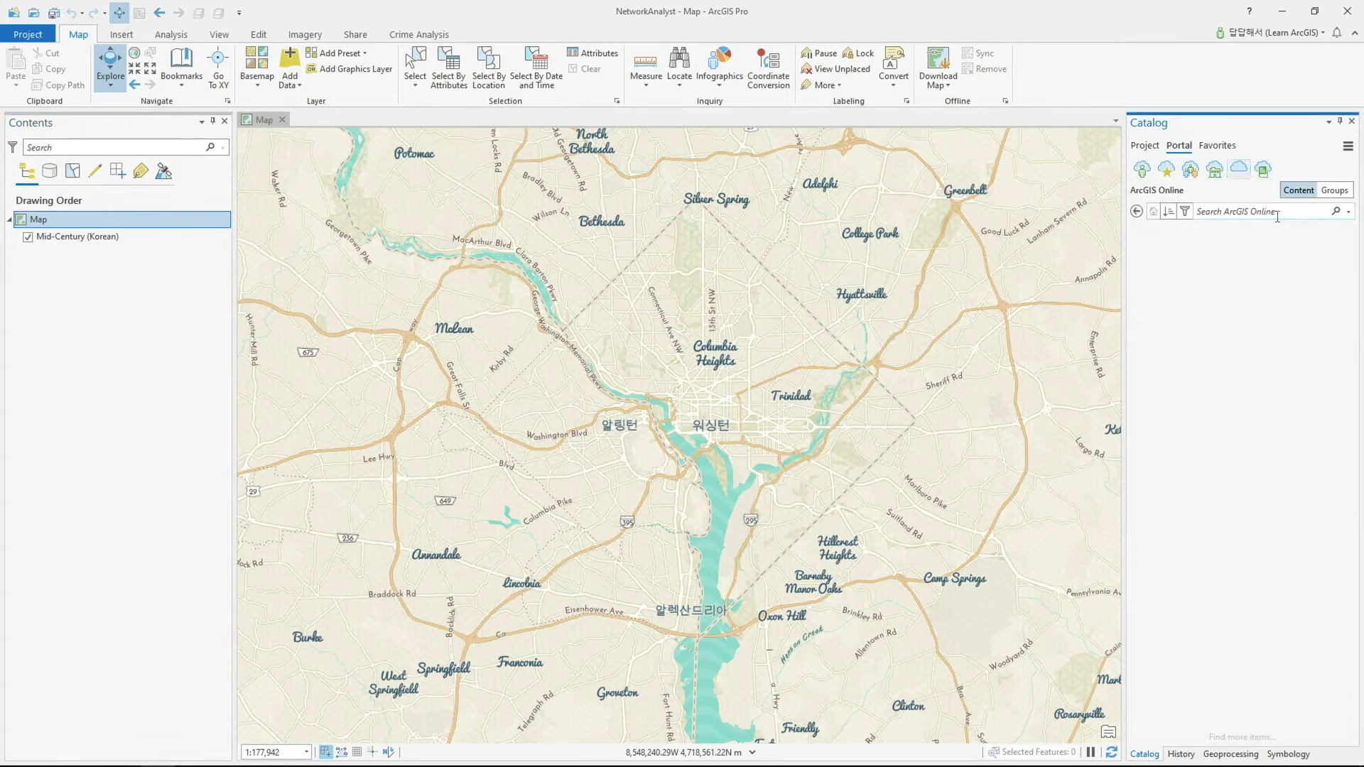
text(dc fi)
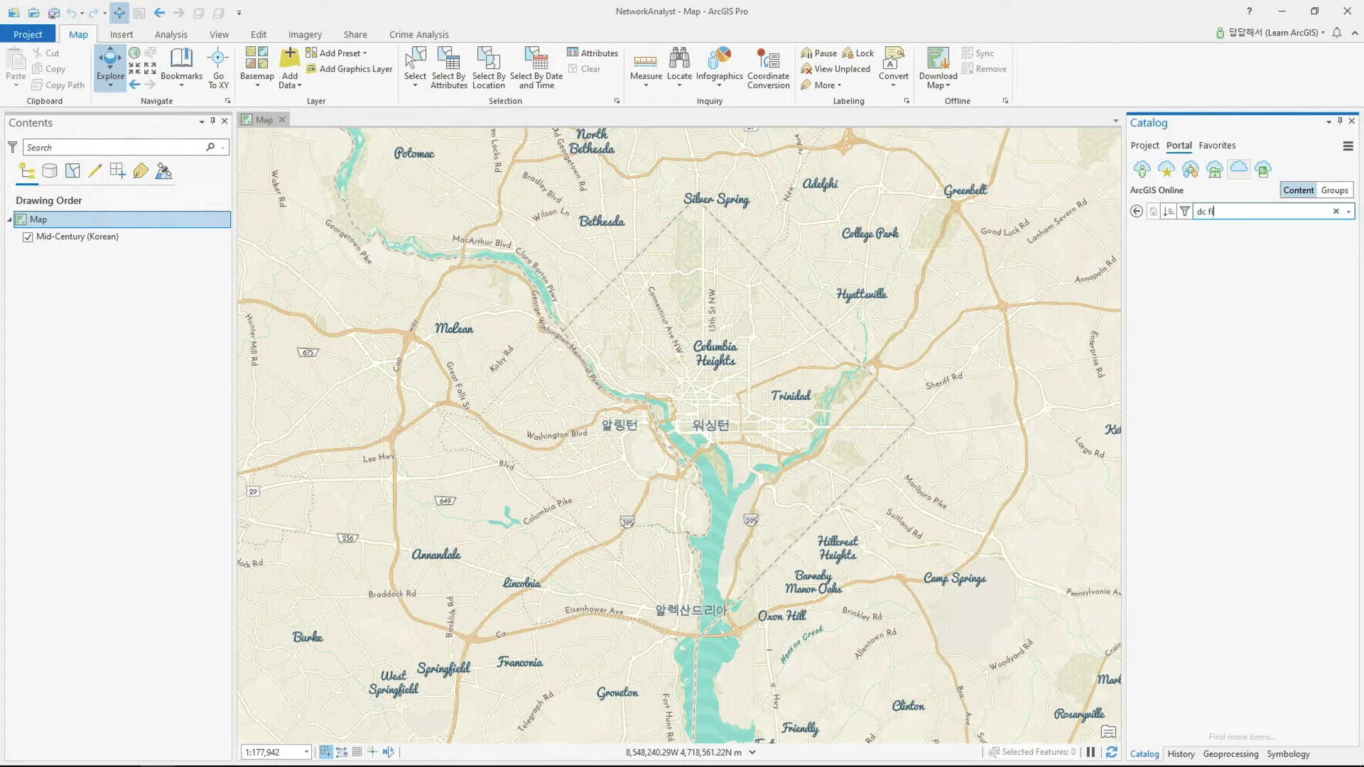
text(re station)
key(Return)
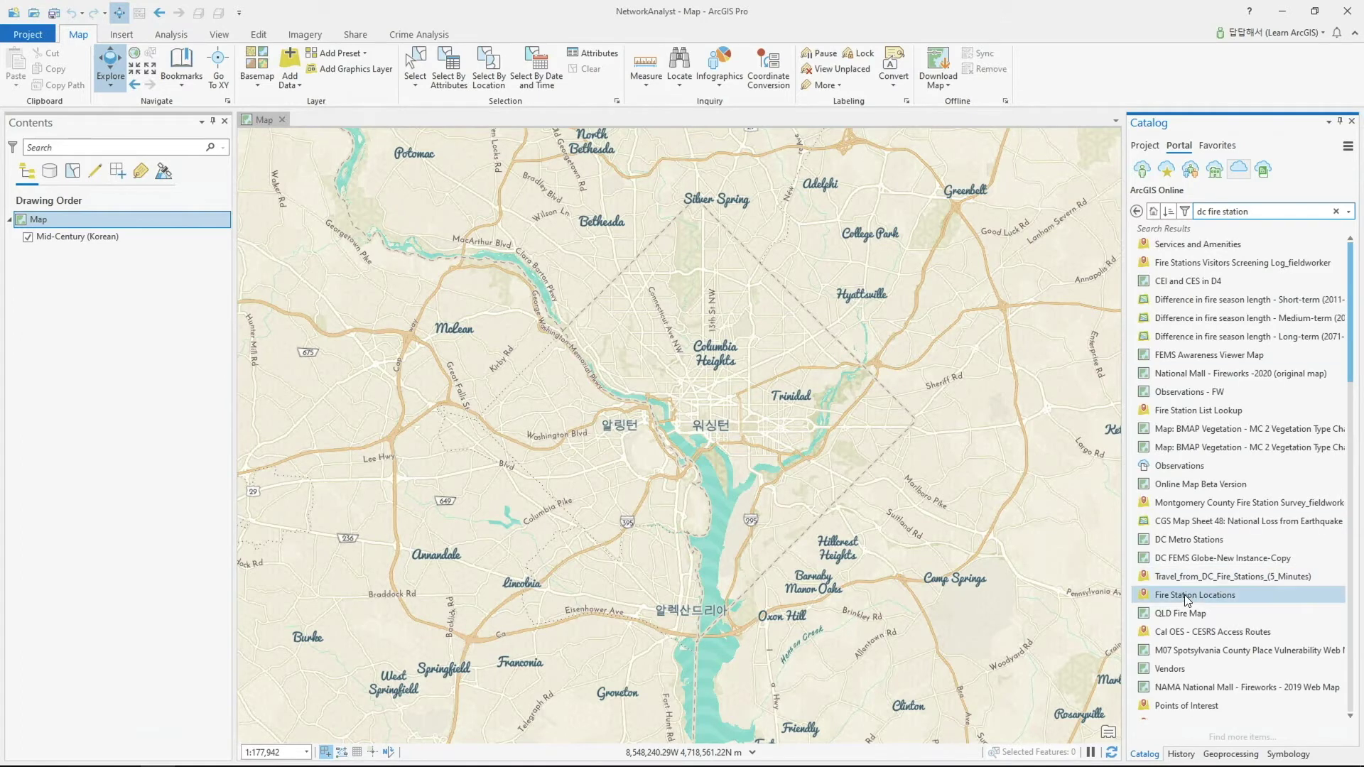
Add the Fire Station Locations hosted feature layer from the search results to the current map
mouse_move(1184, 600)
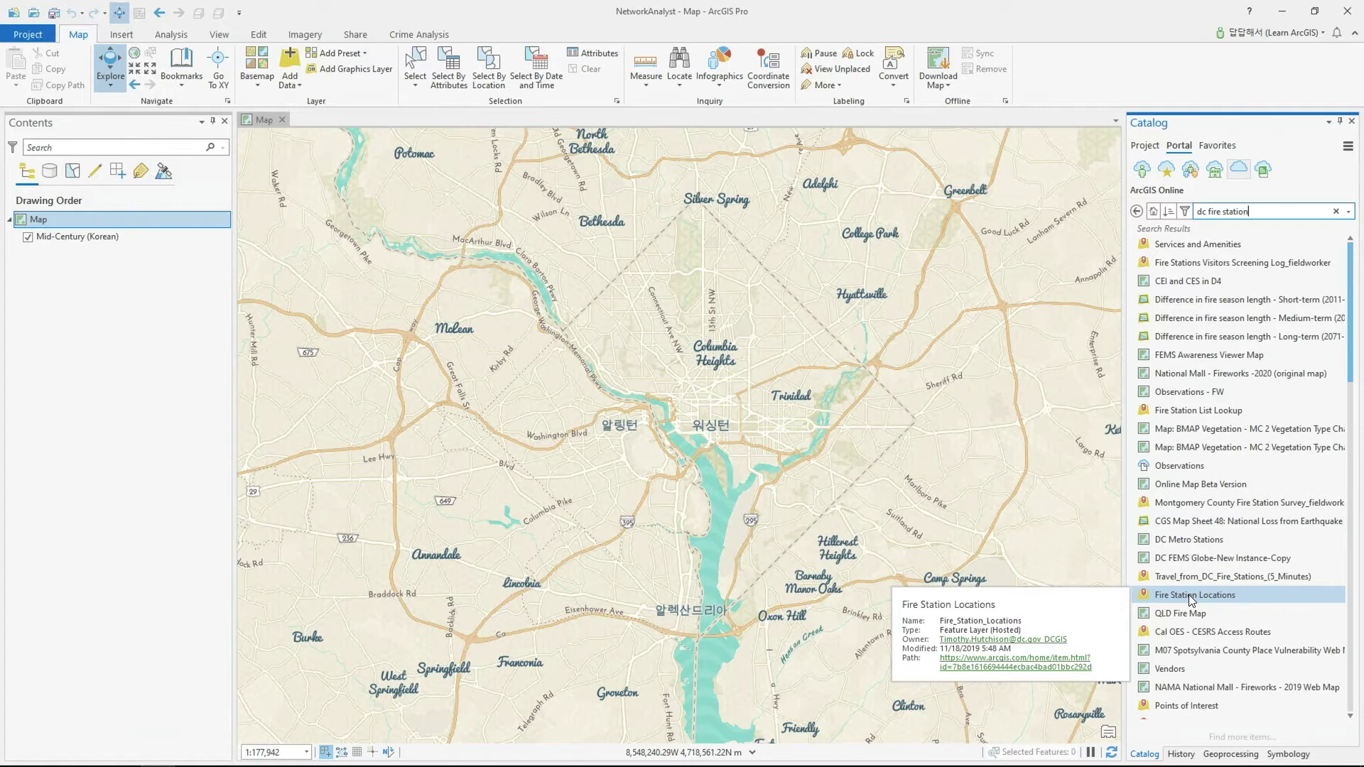
right_click(1192, 600)
click(1223, 608)
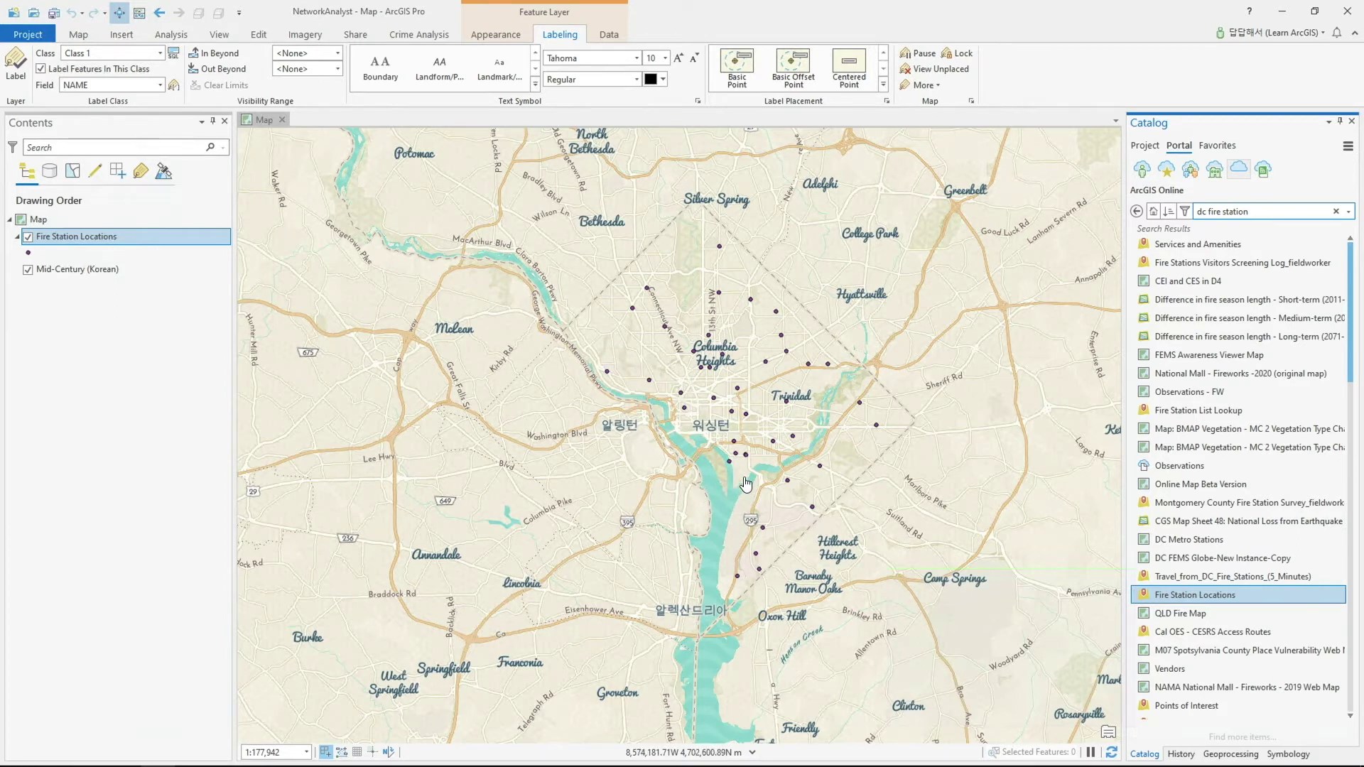
Search the geoprocessing tools for "buffer", open Multiple Ring Buffer and set Fire Station Locations as its input features
click(1231, 754)
click(1215, 146)
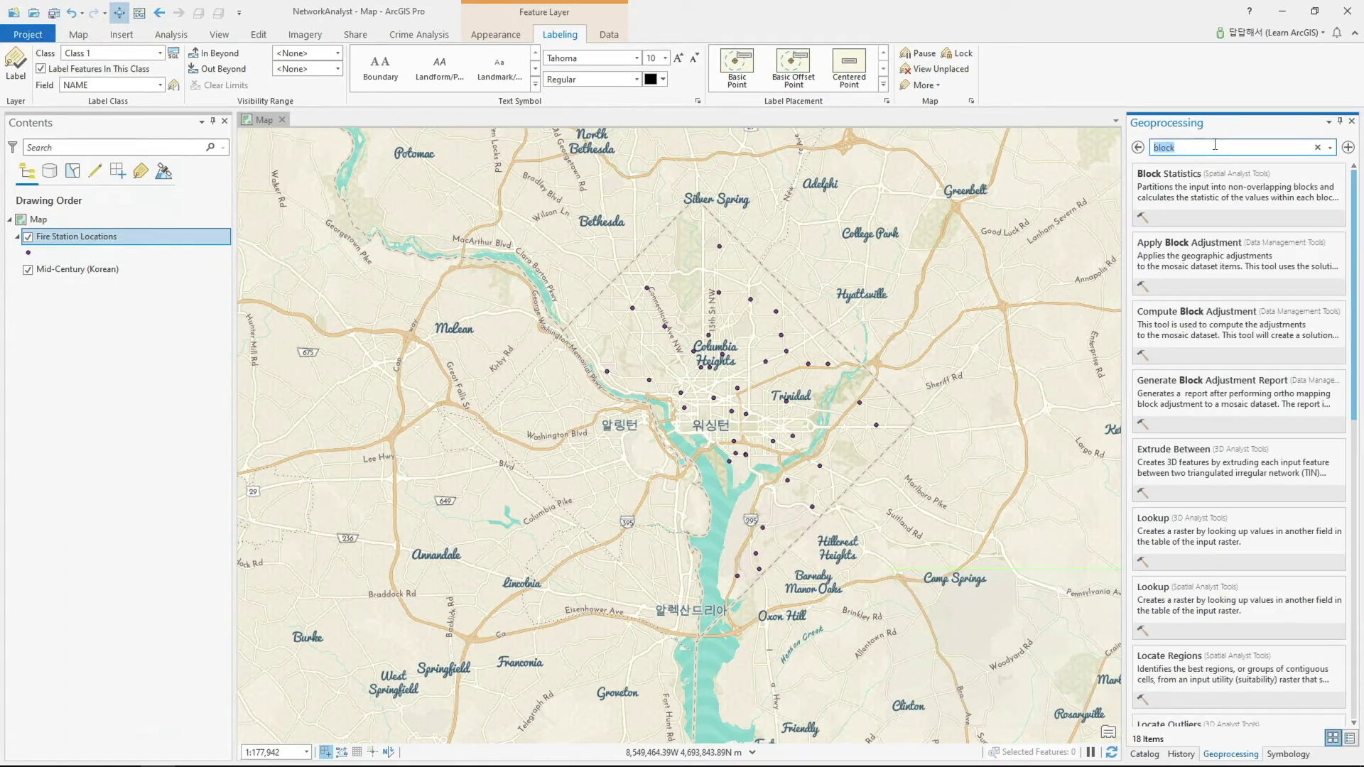
text(buffer)
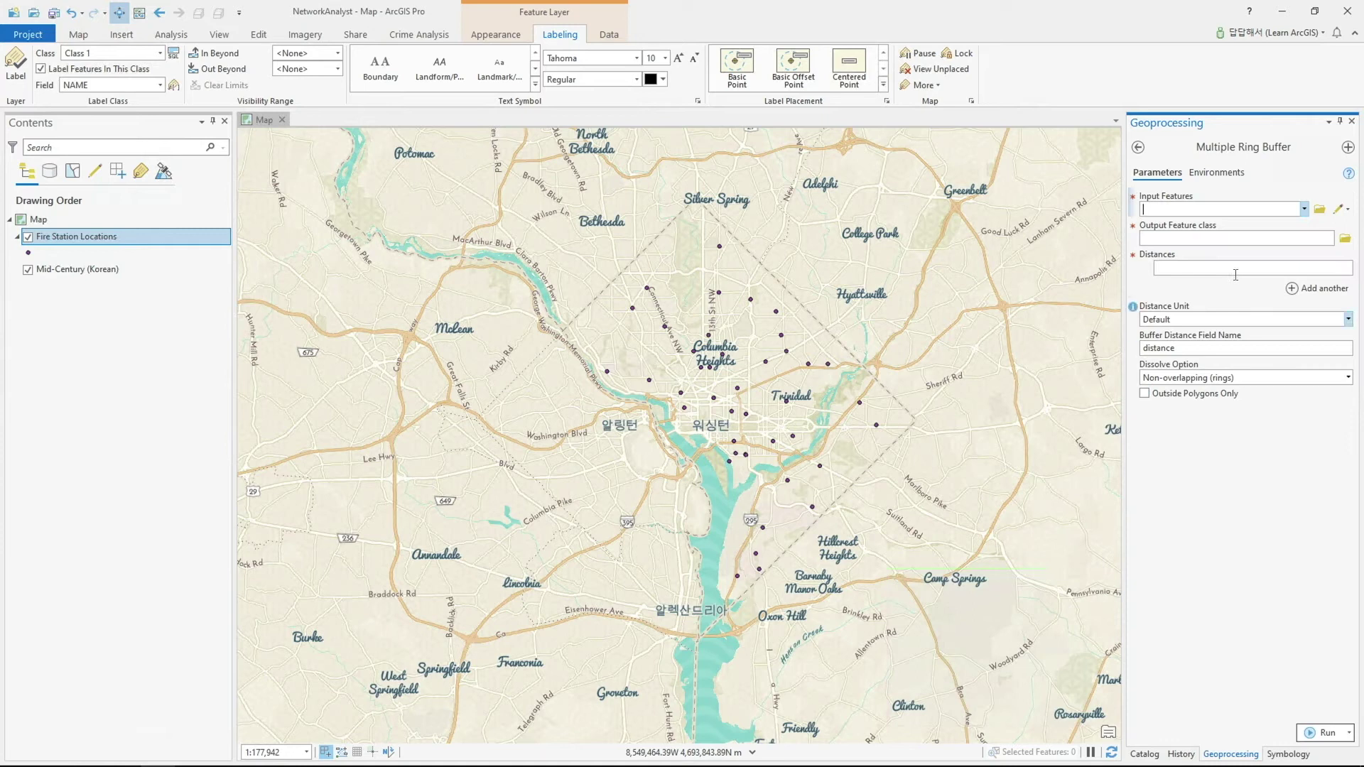
click(1304, 208)
click(1236, 226)
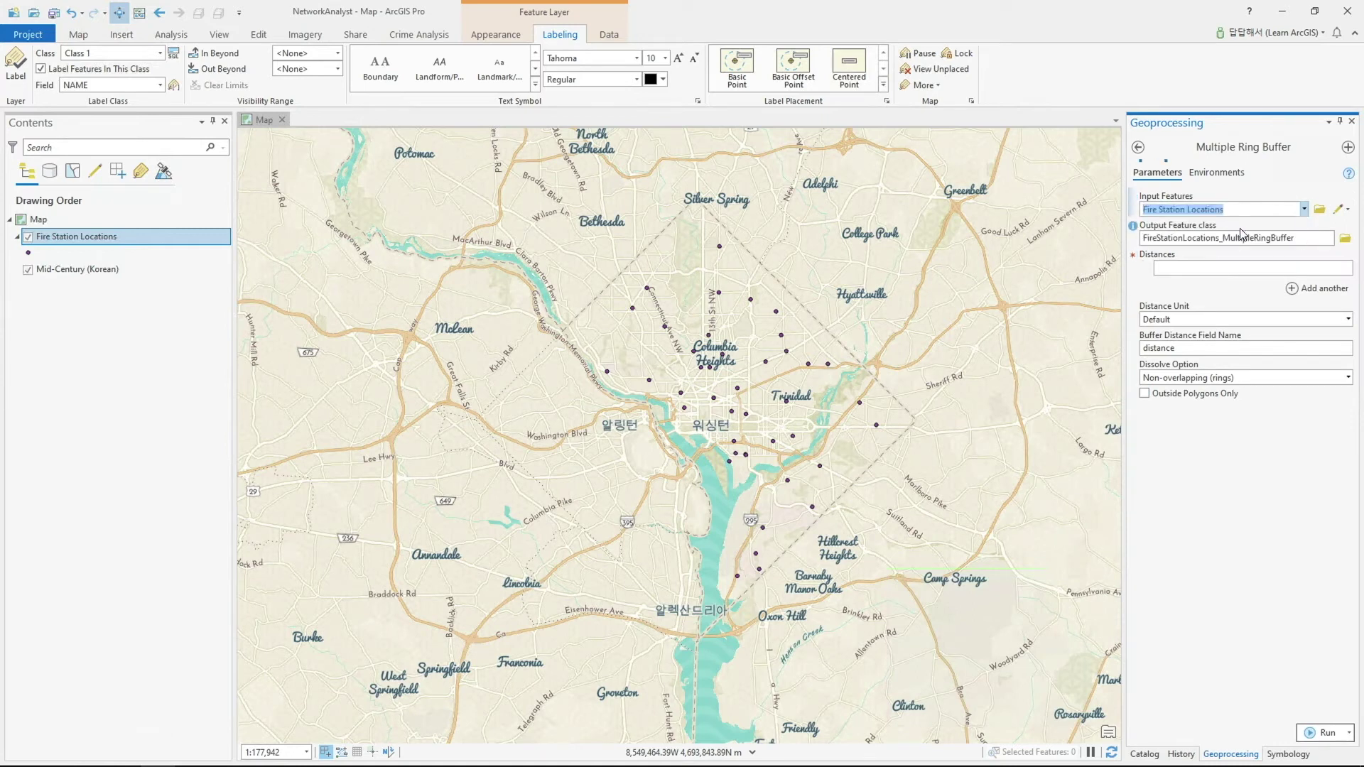
Define three buffer distances of 1, 1.5 and 2 with Kilometers as the distance unit
click(1291, 289)
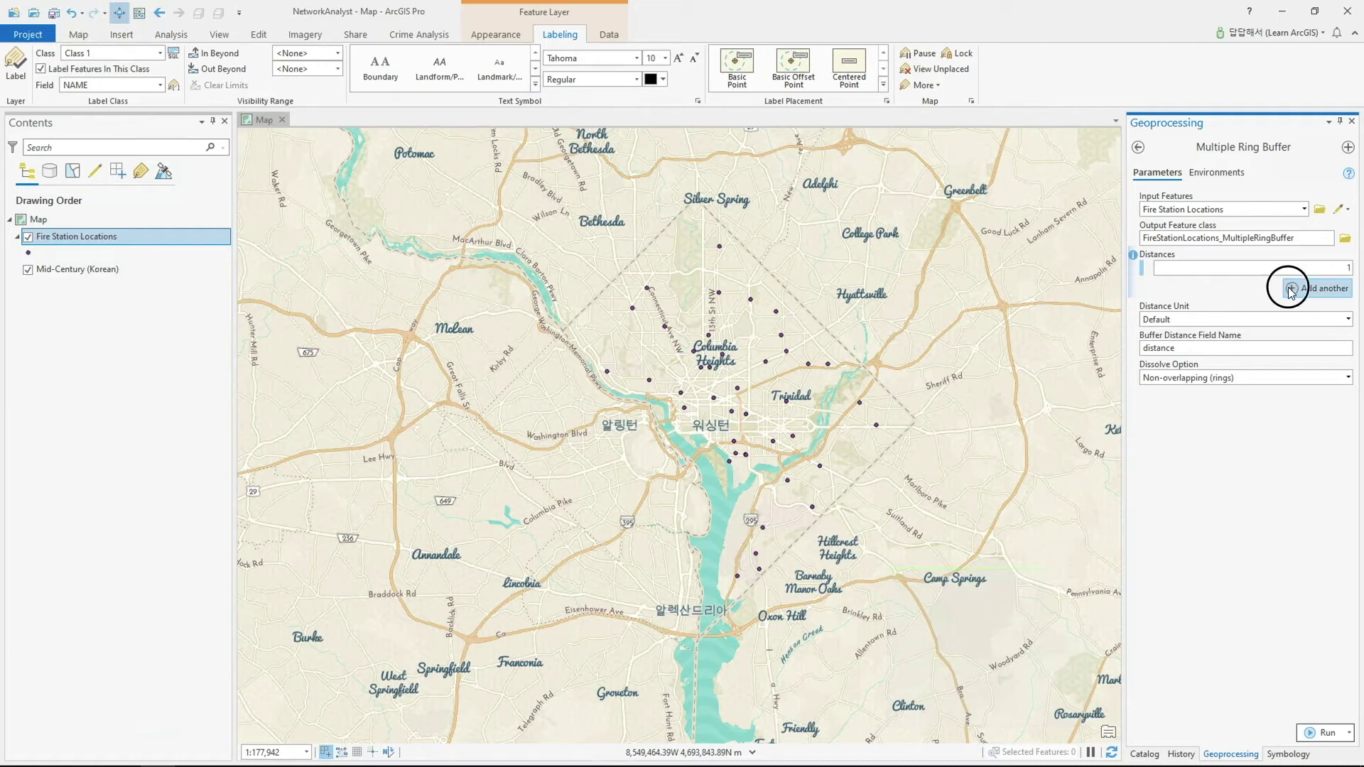
click(1291, 304)
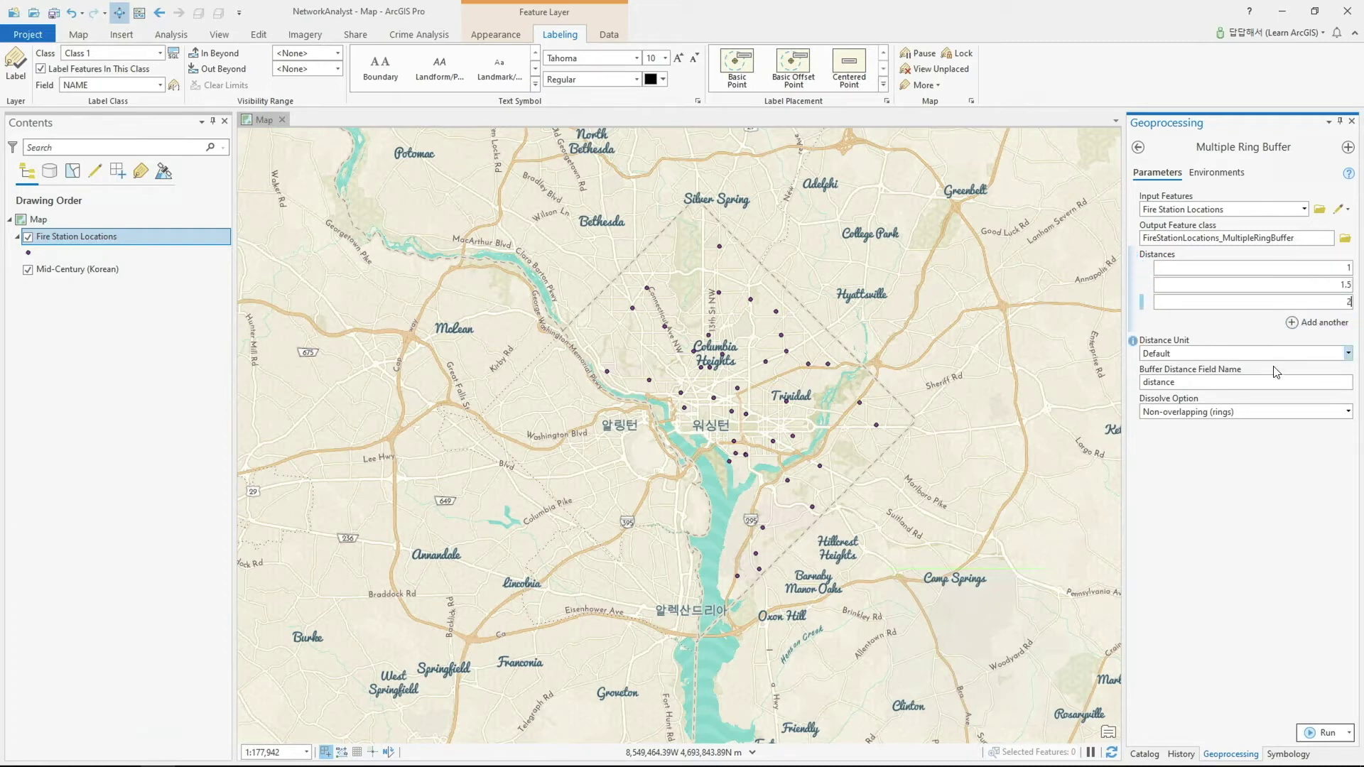
click(1346, 354)
click(1348, 354)
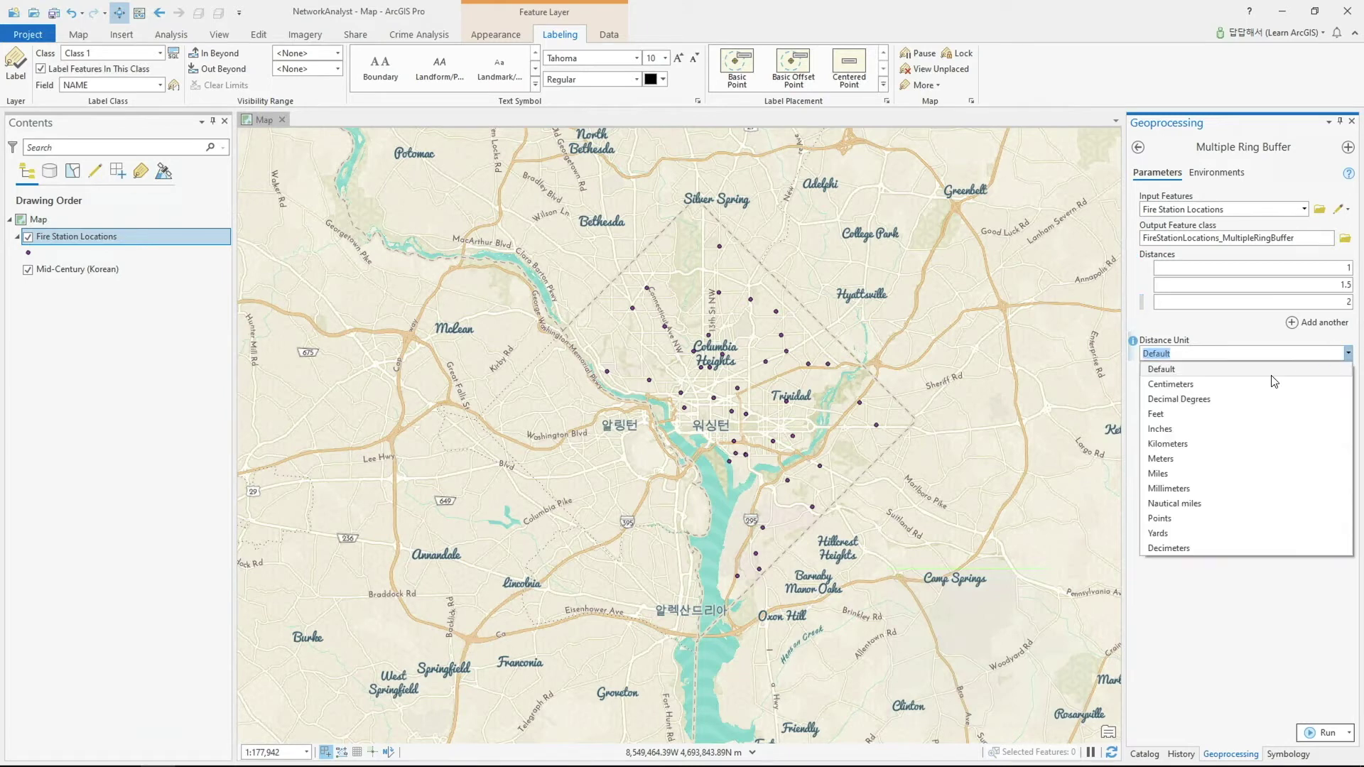
click(1200, 441)
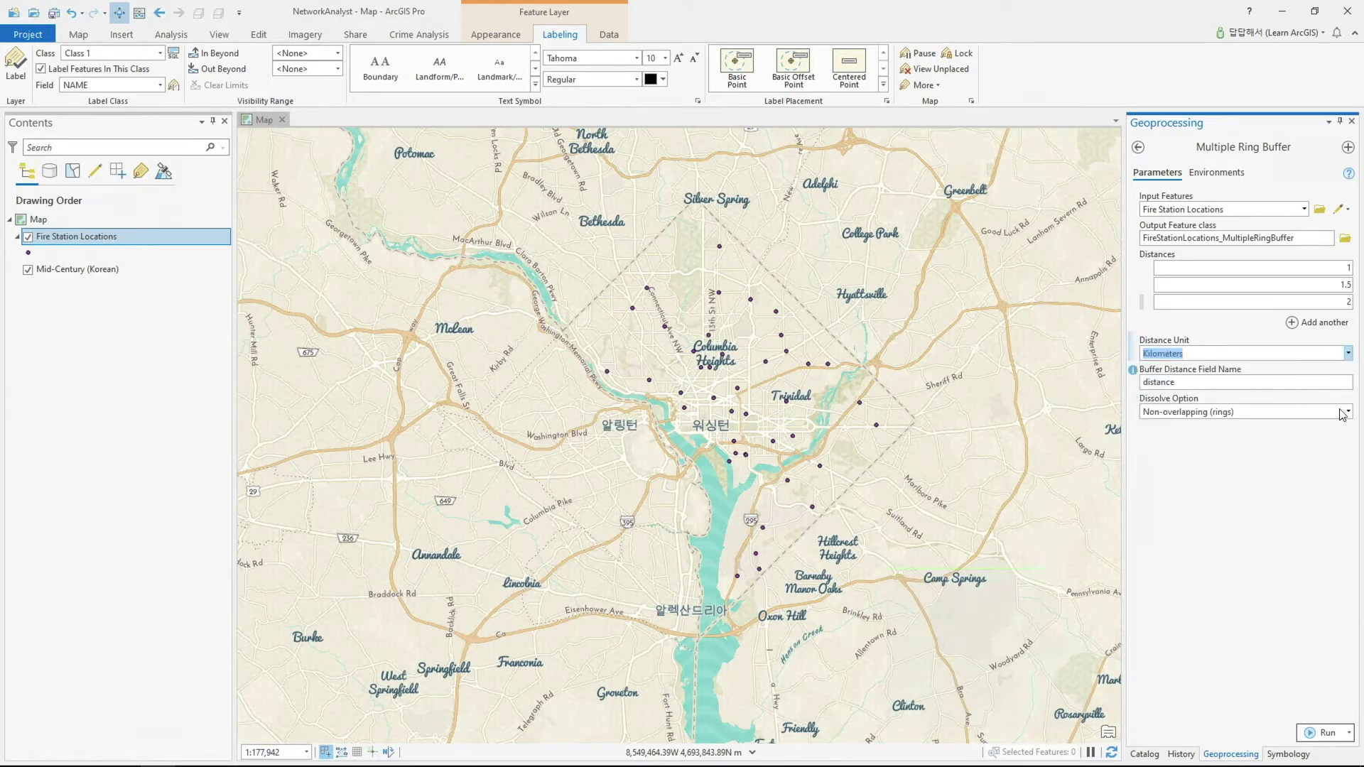
Set the dissolve option to Overlapping (disks) and run Multiple Ring Buffer on the fire stations
click(1348, 412)
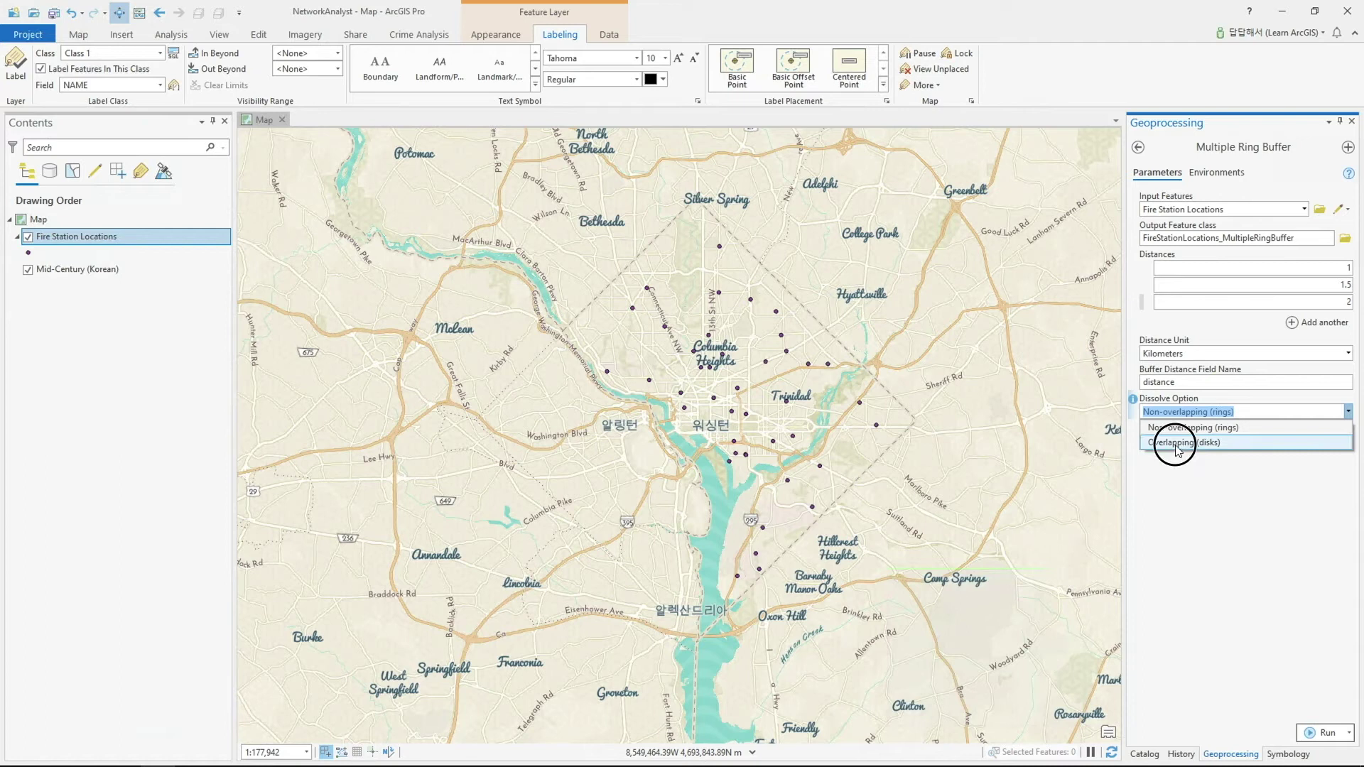
click(1173, 443)
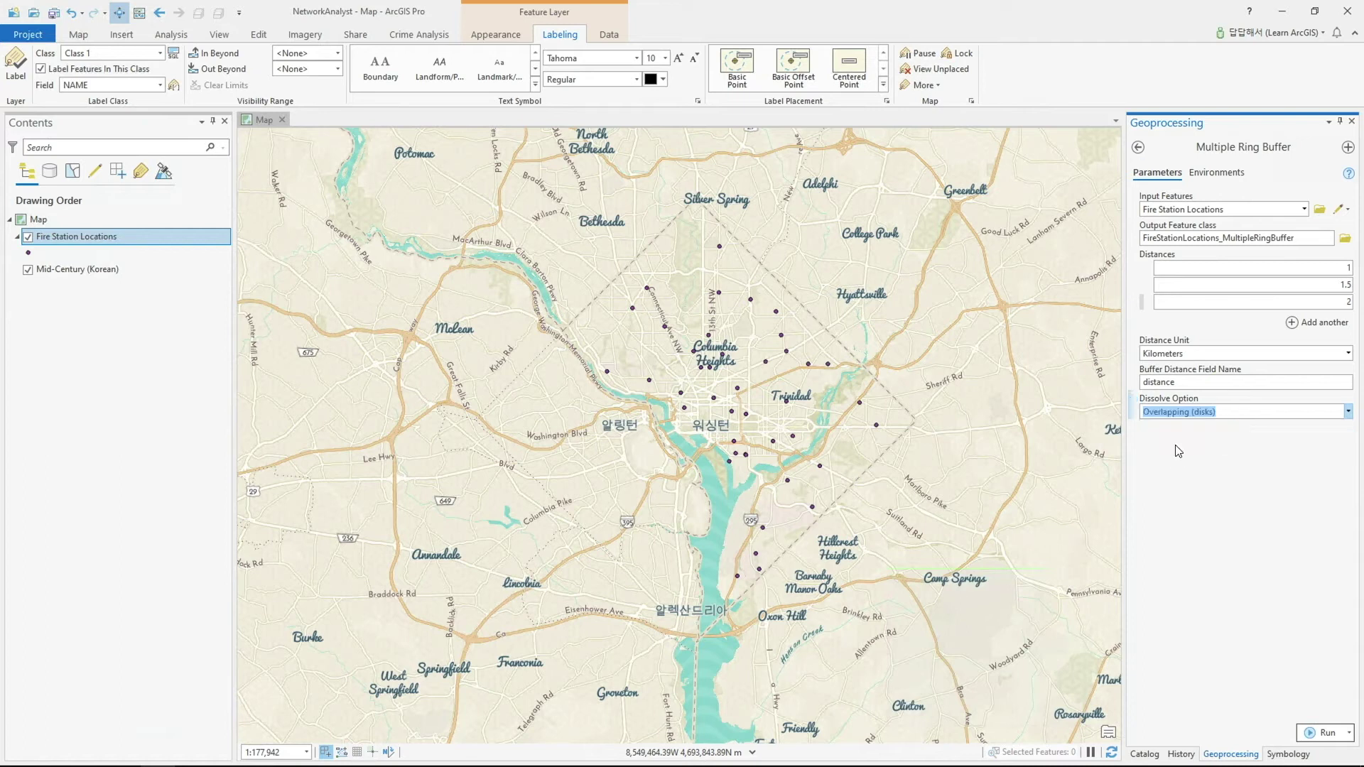
click(1327, 734)
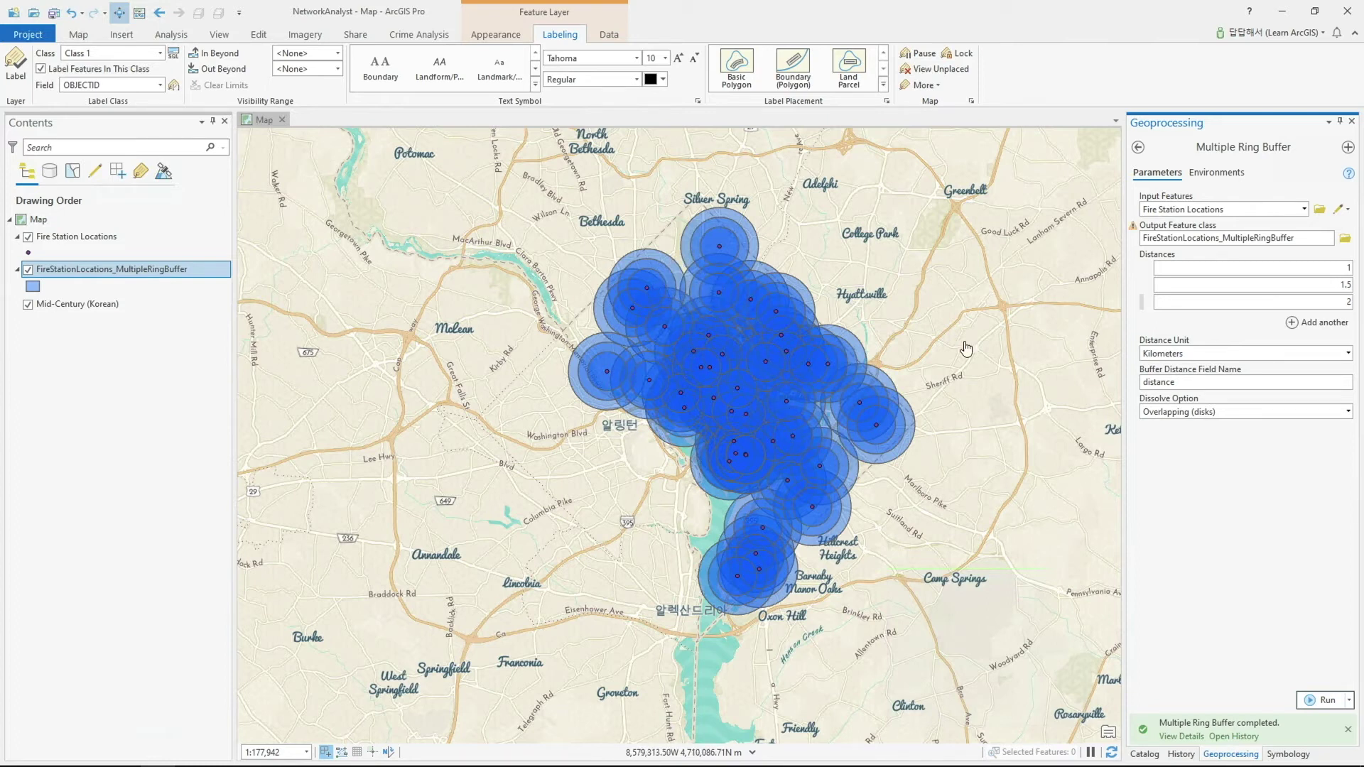
Change the buffer distances to 0.25, 0.5 and 1 kilometers and rerun Multiple Ring Buffer
click(1312, 269)
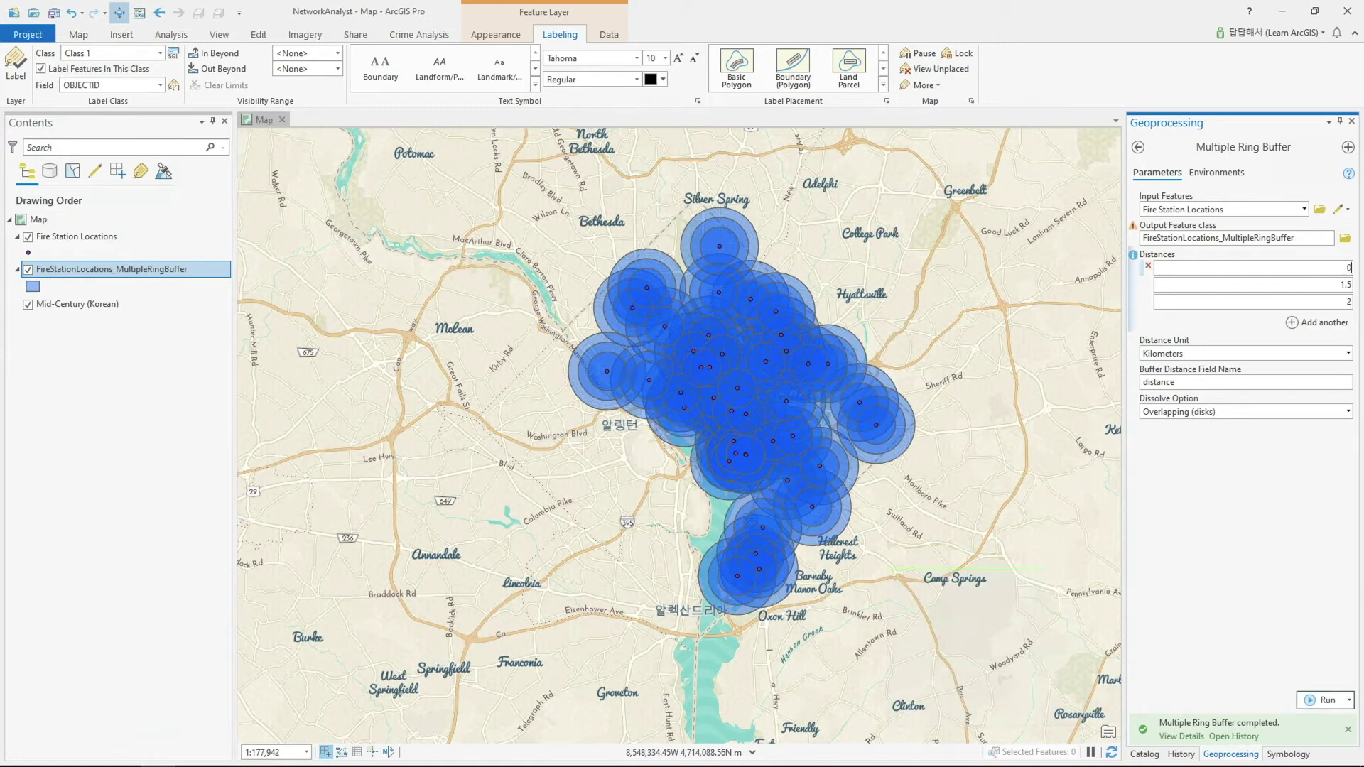
text(0.25)
click(1341, 285)
text(0.5)
click(1350, 302)
text(1)
click(1315, 696)
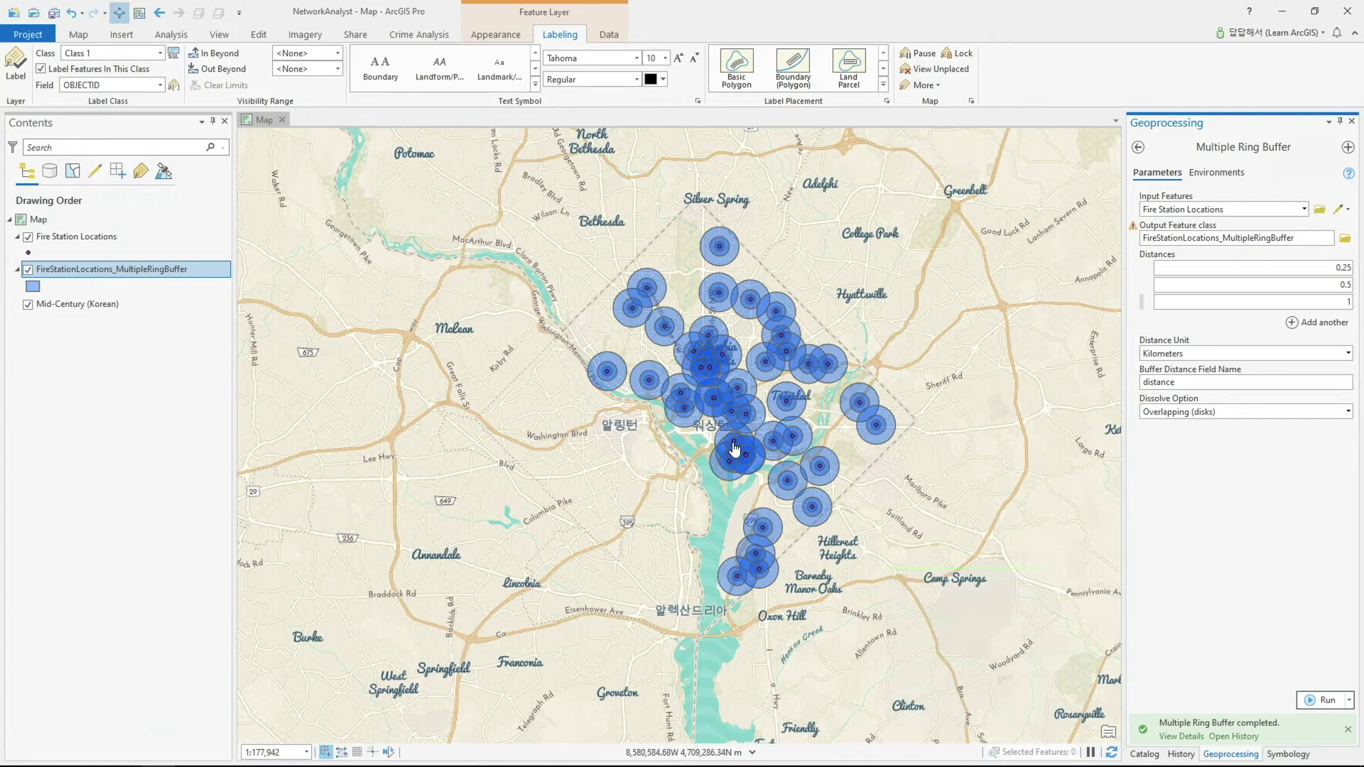
Create a Service Area network analysis layer using the arcgis.com network data source, and open the geoprocessing history
scroll(766, 446, up, 3)
drag(773, 394, 785, 399)
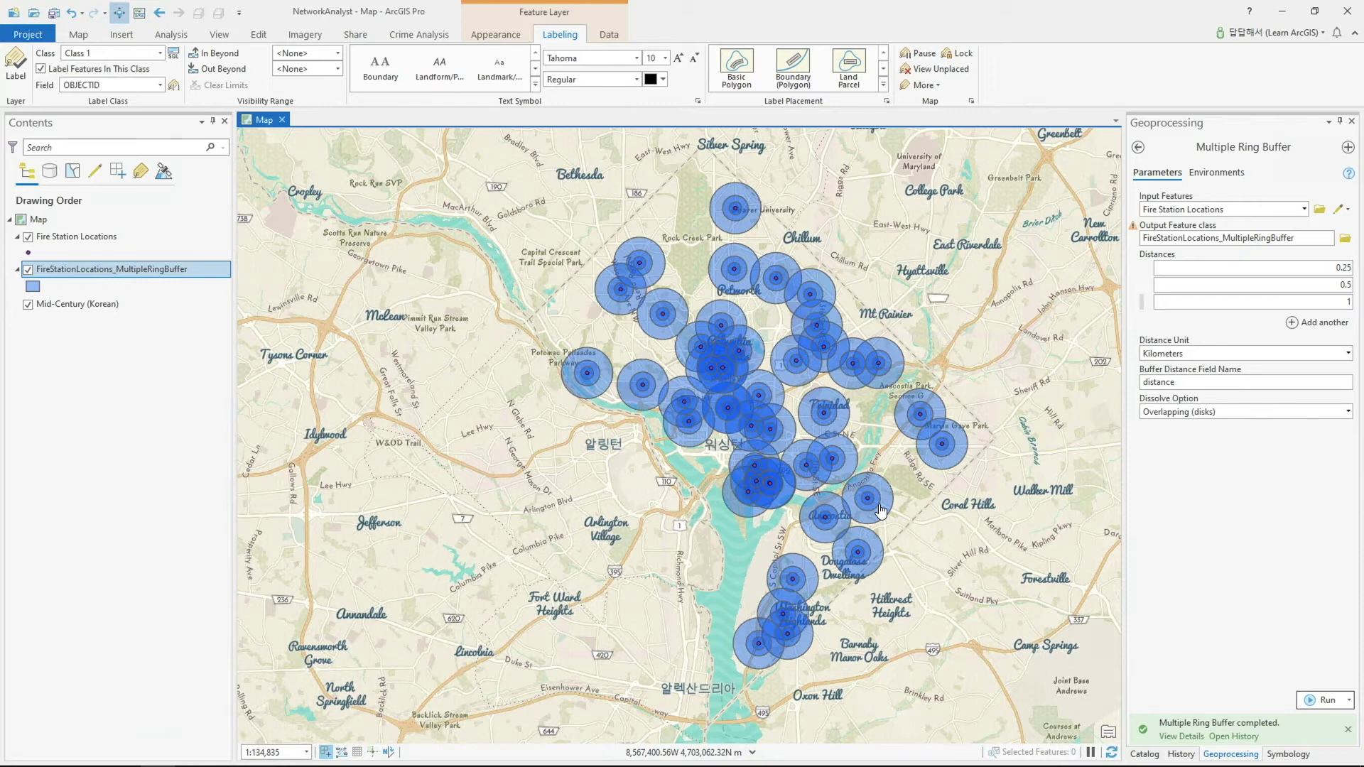
click(171, 36)
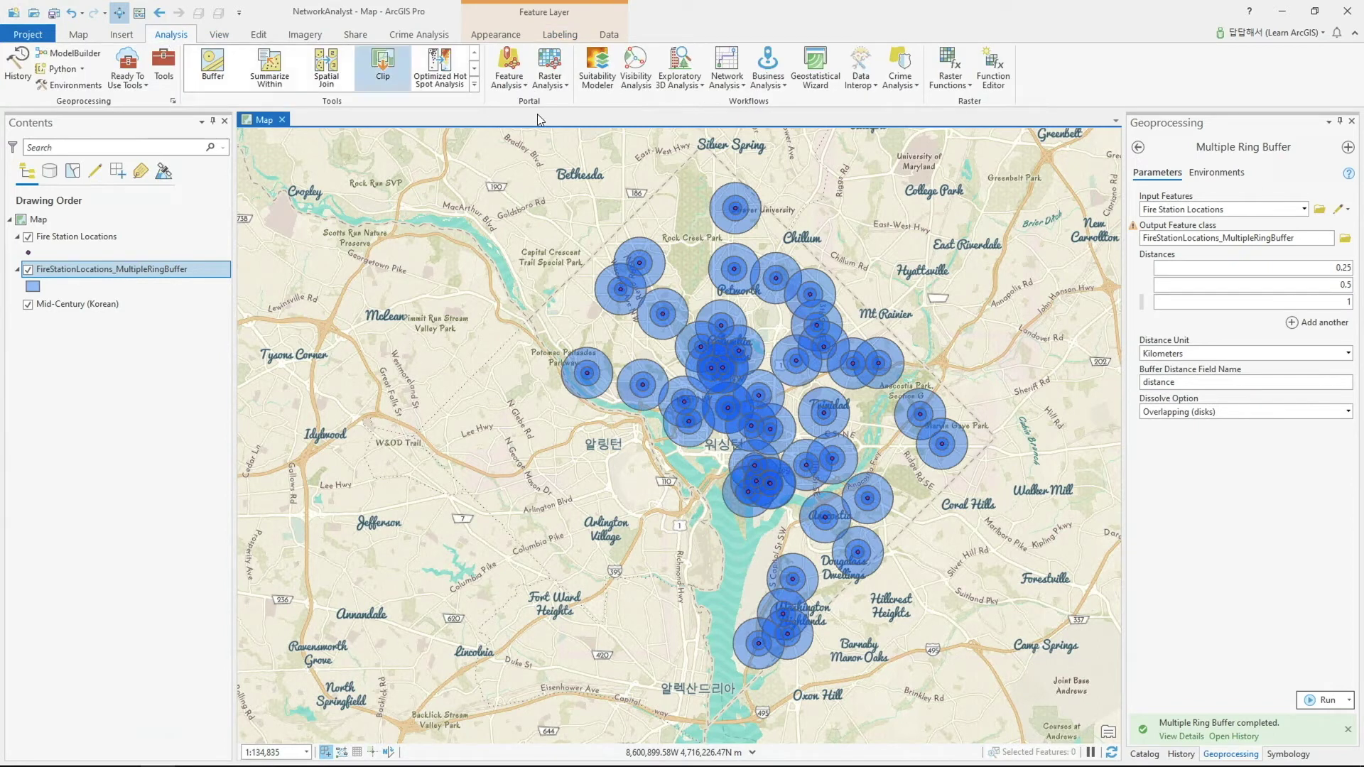
click(736, 86)
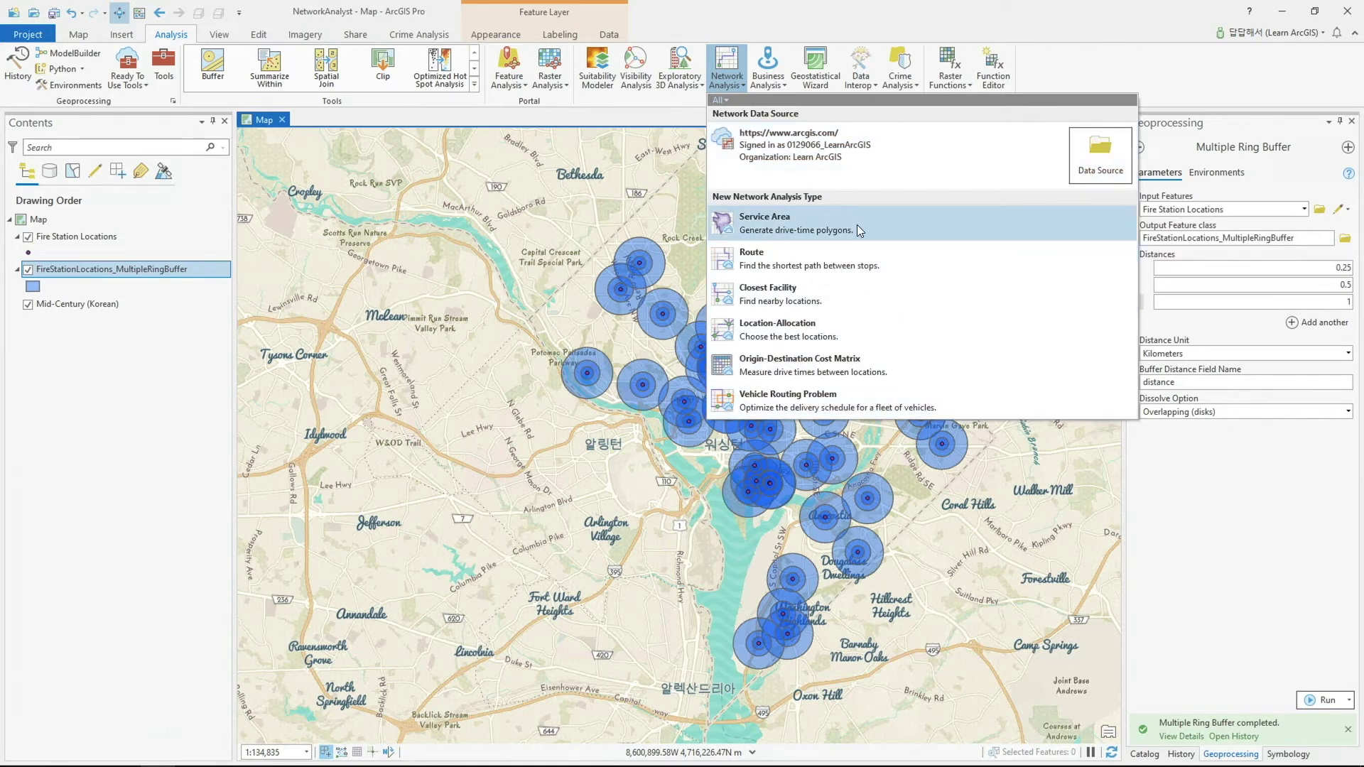
click(1208, 736)
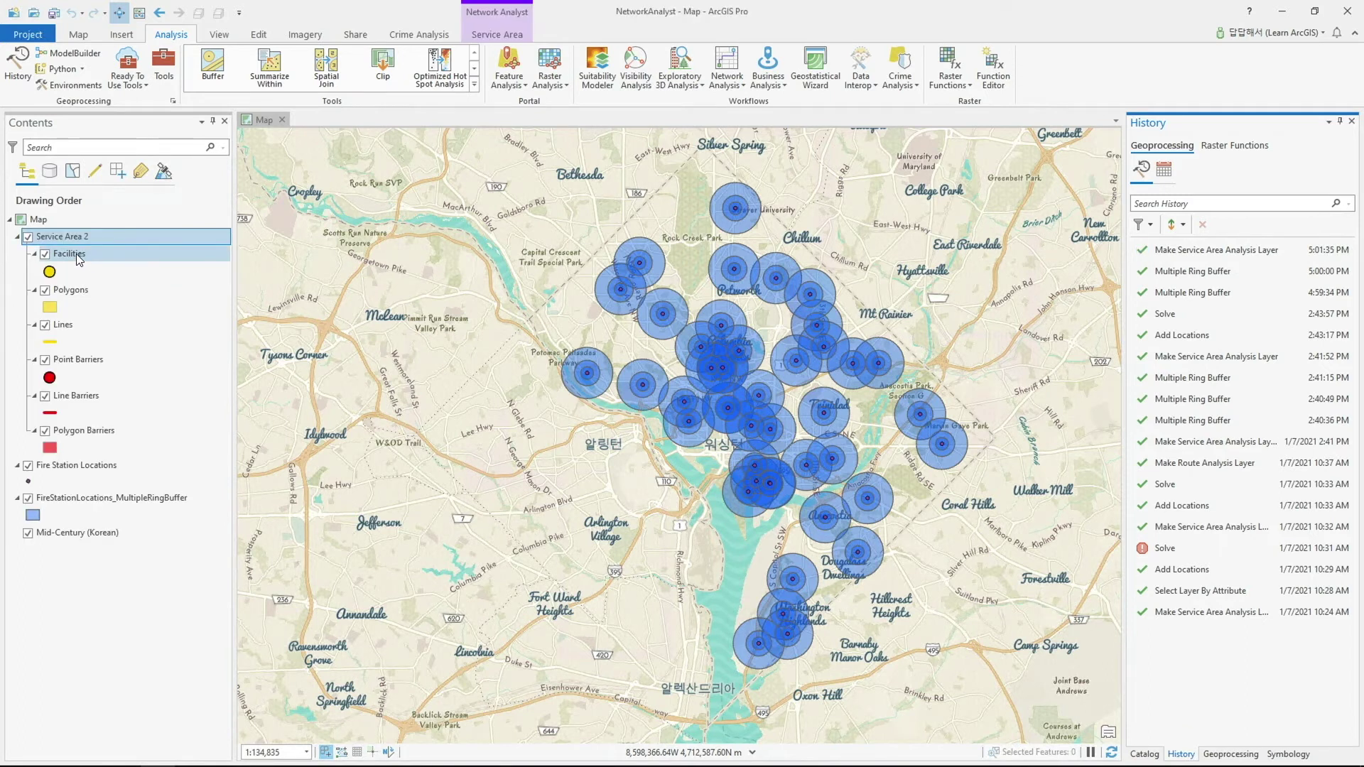
Set up a facilities import for the service area layer, with Facilities as the sub layer and Fire Station Locations as the input locations
click(496, 36)
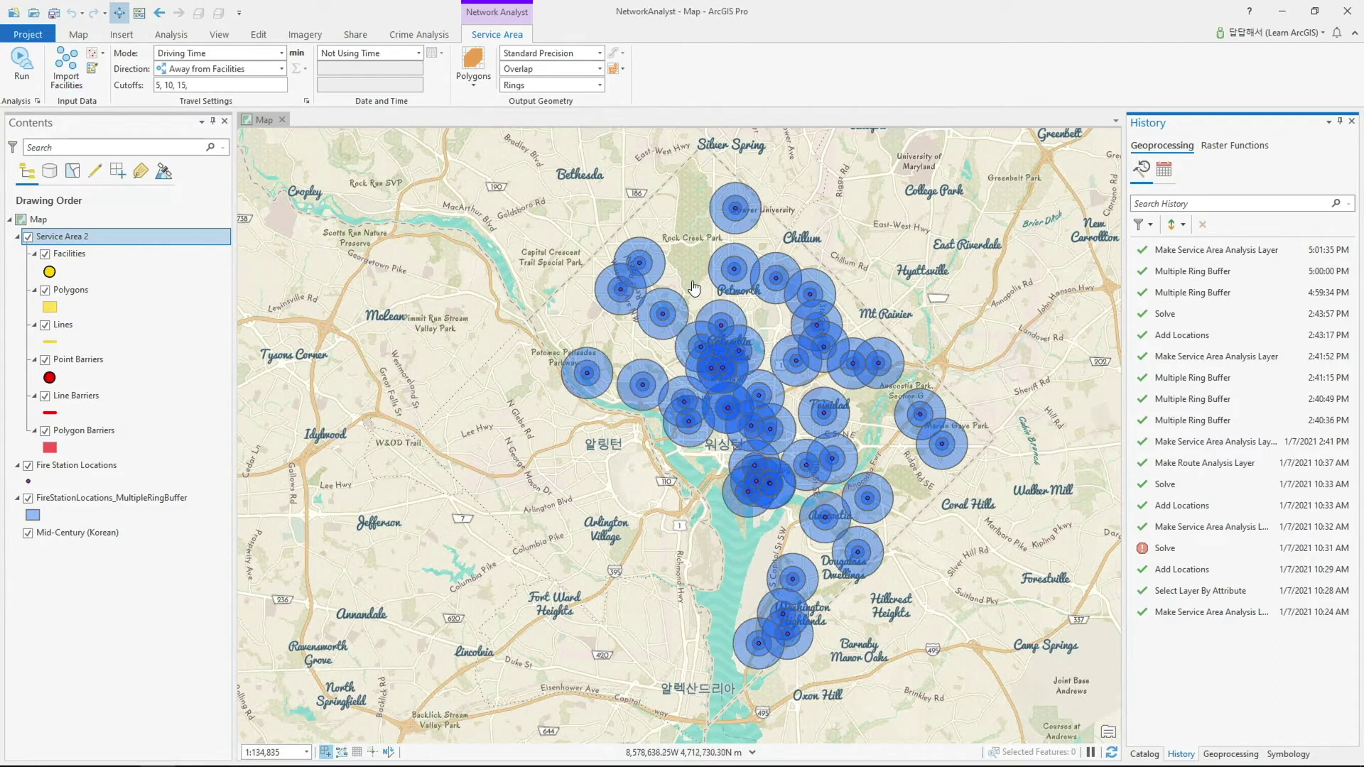
click(77, 84)
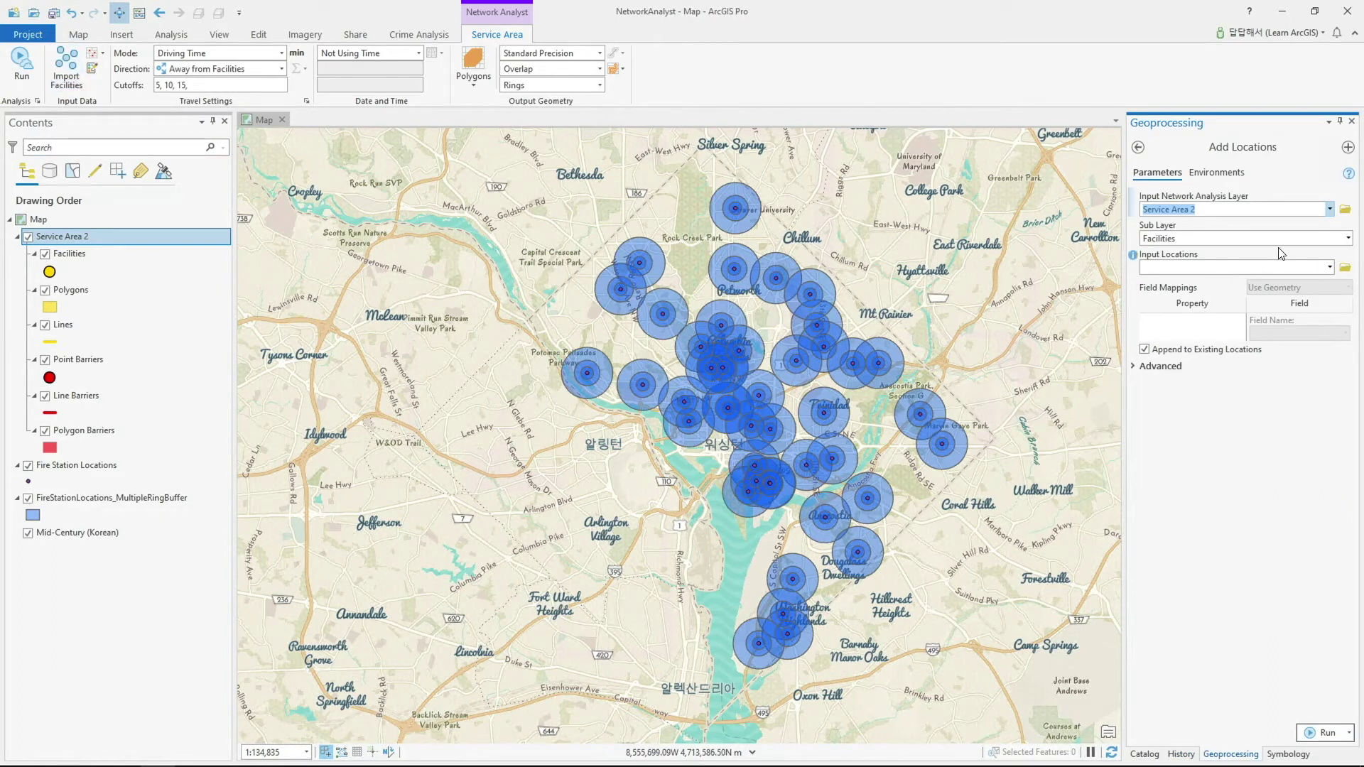
click(1347, 238)
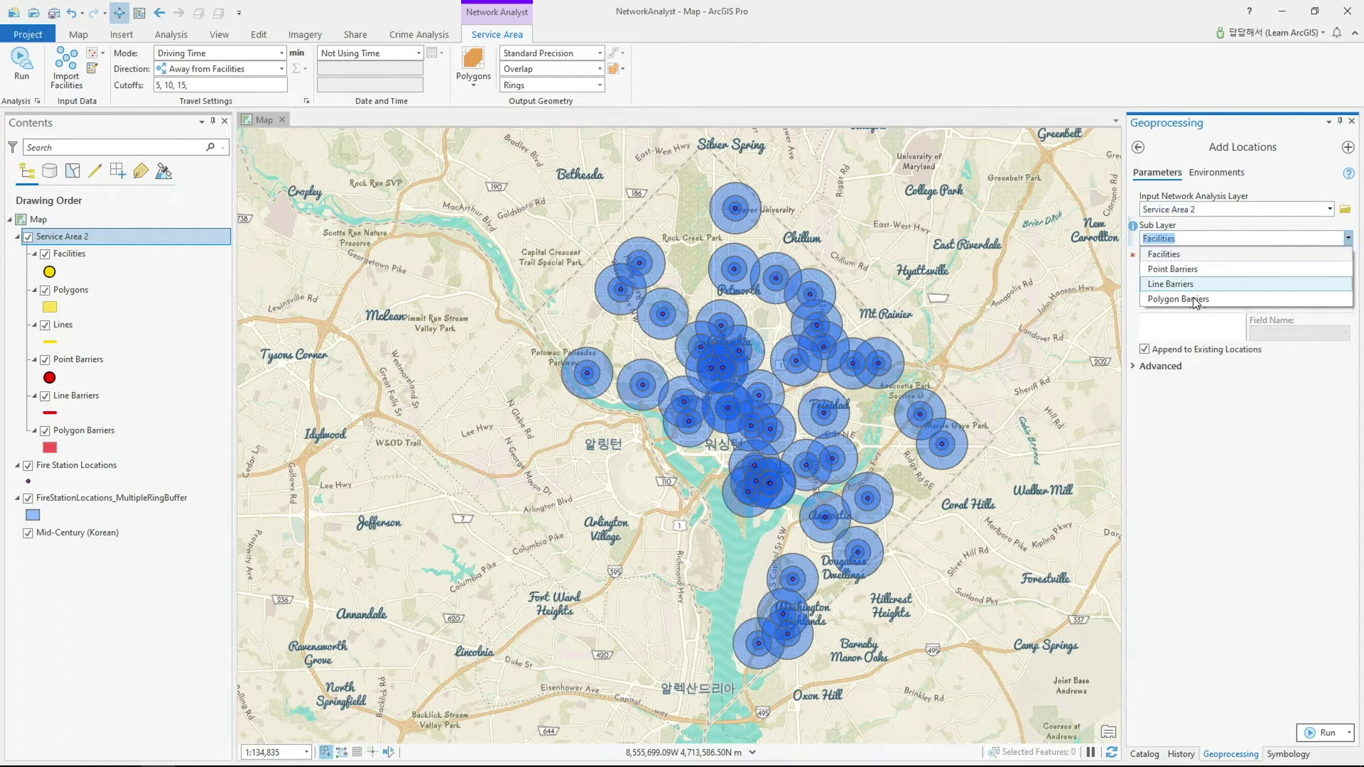
click(1188, 254)
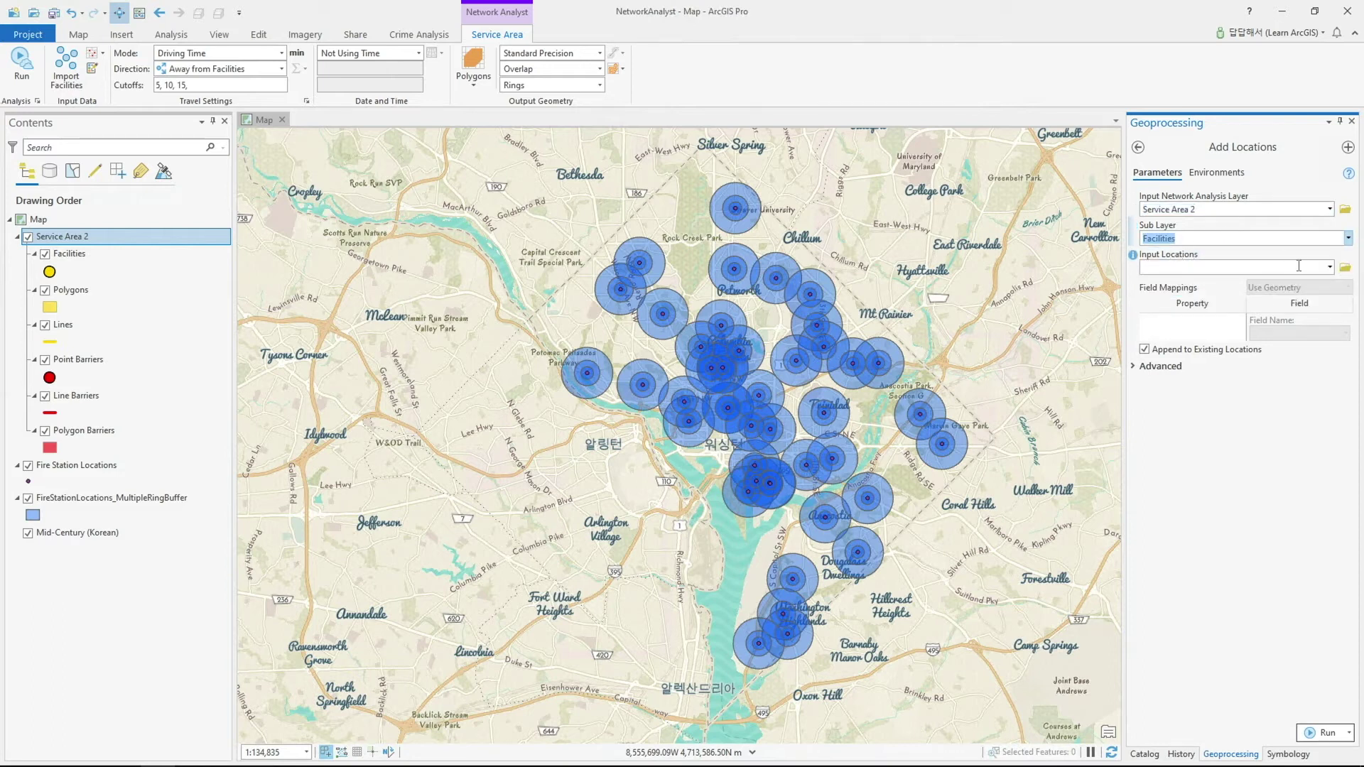
click(1329, 268)
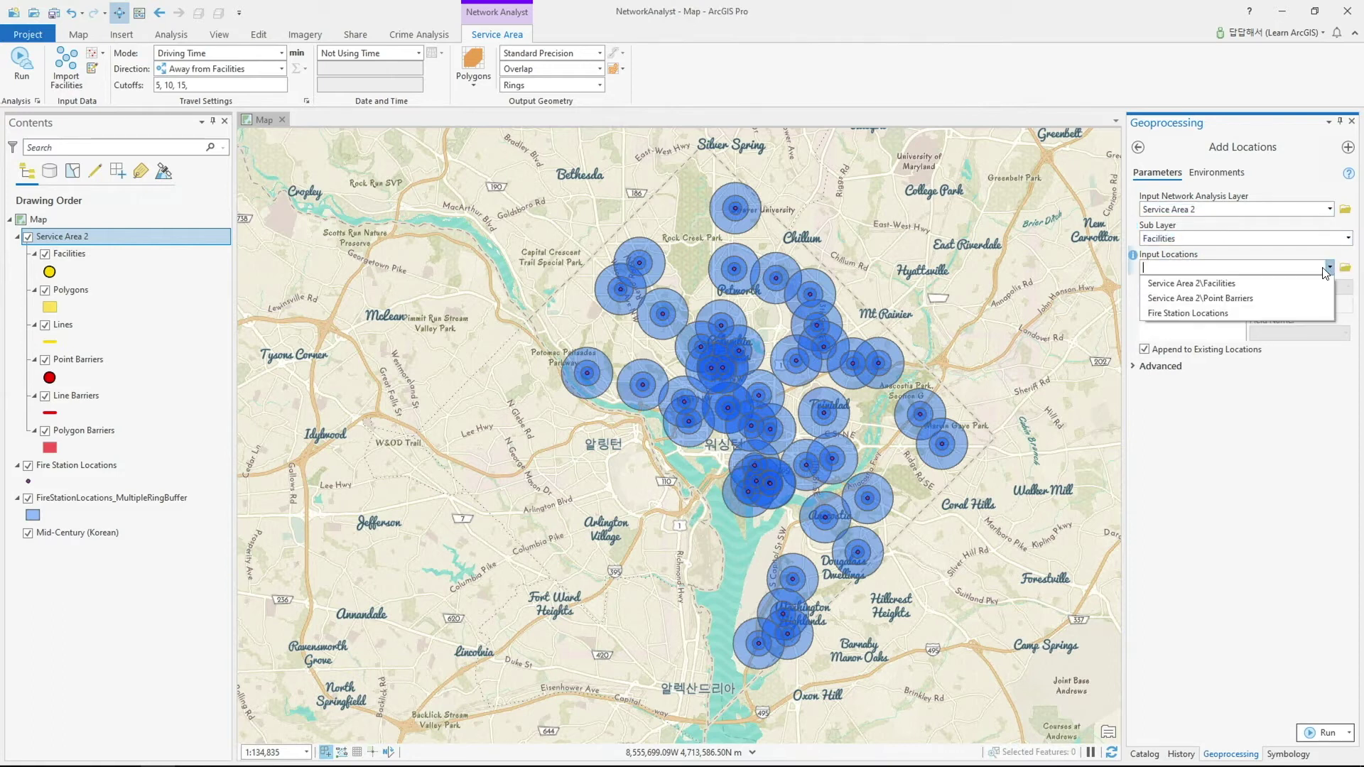
click(1191, 313)
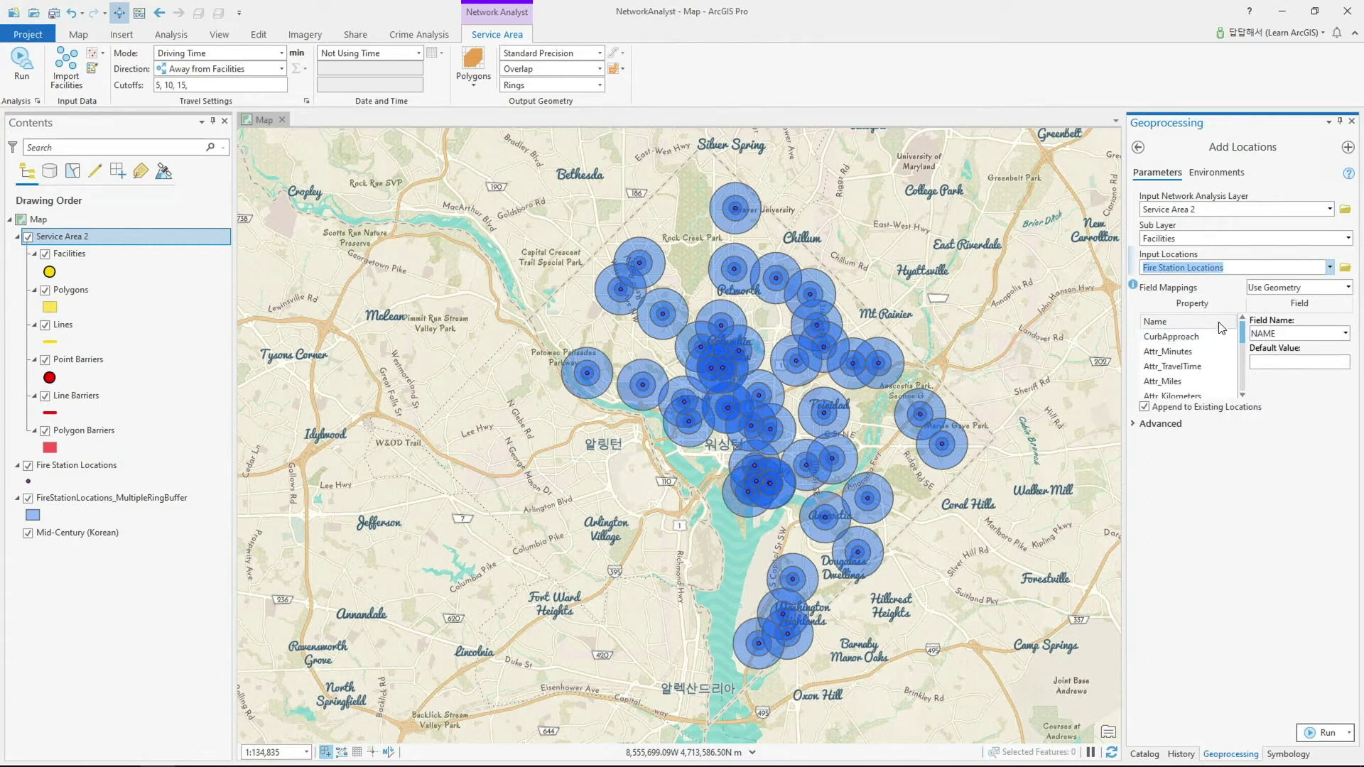
Check the field mappings of the CurbApproach, Attr_Minutes and Name properties for the imported facilities
click(1201, 337)
click(1196, 352)
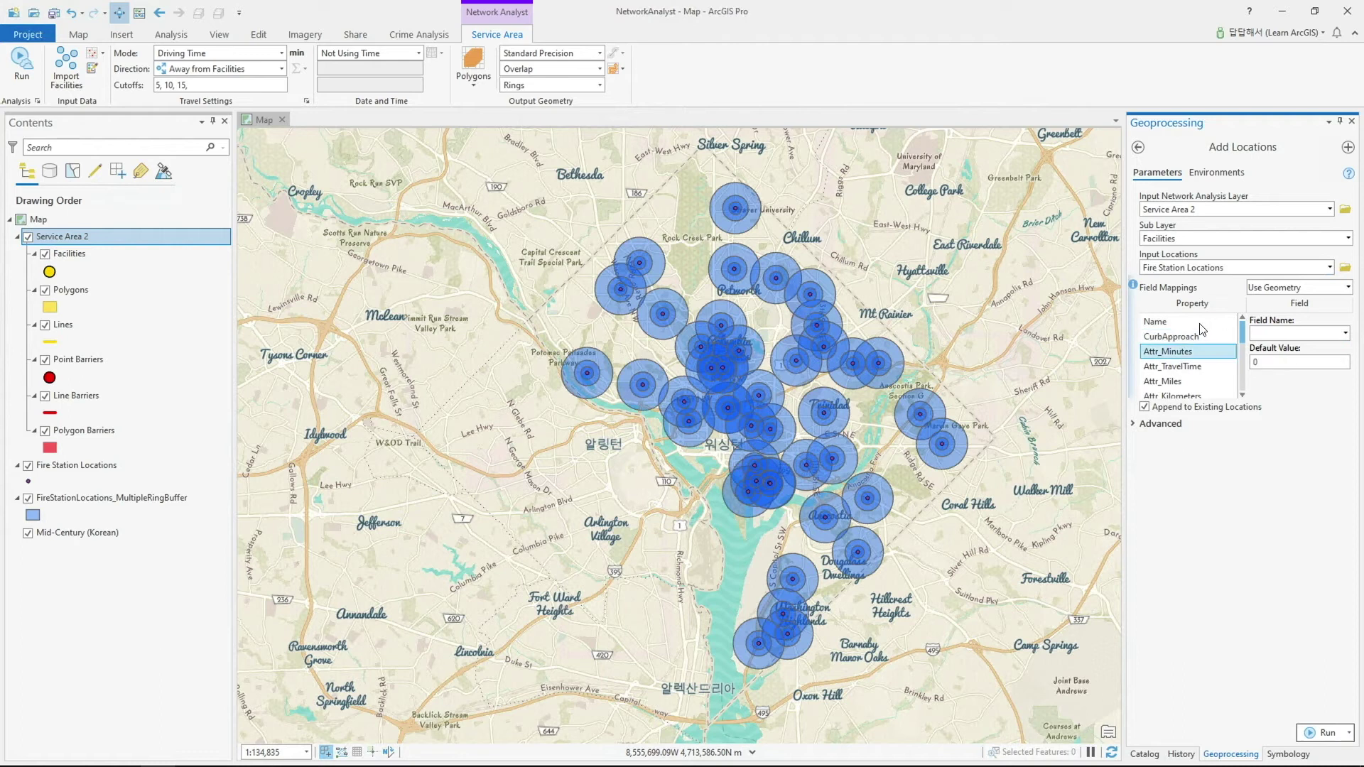
click(1179, 322)
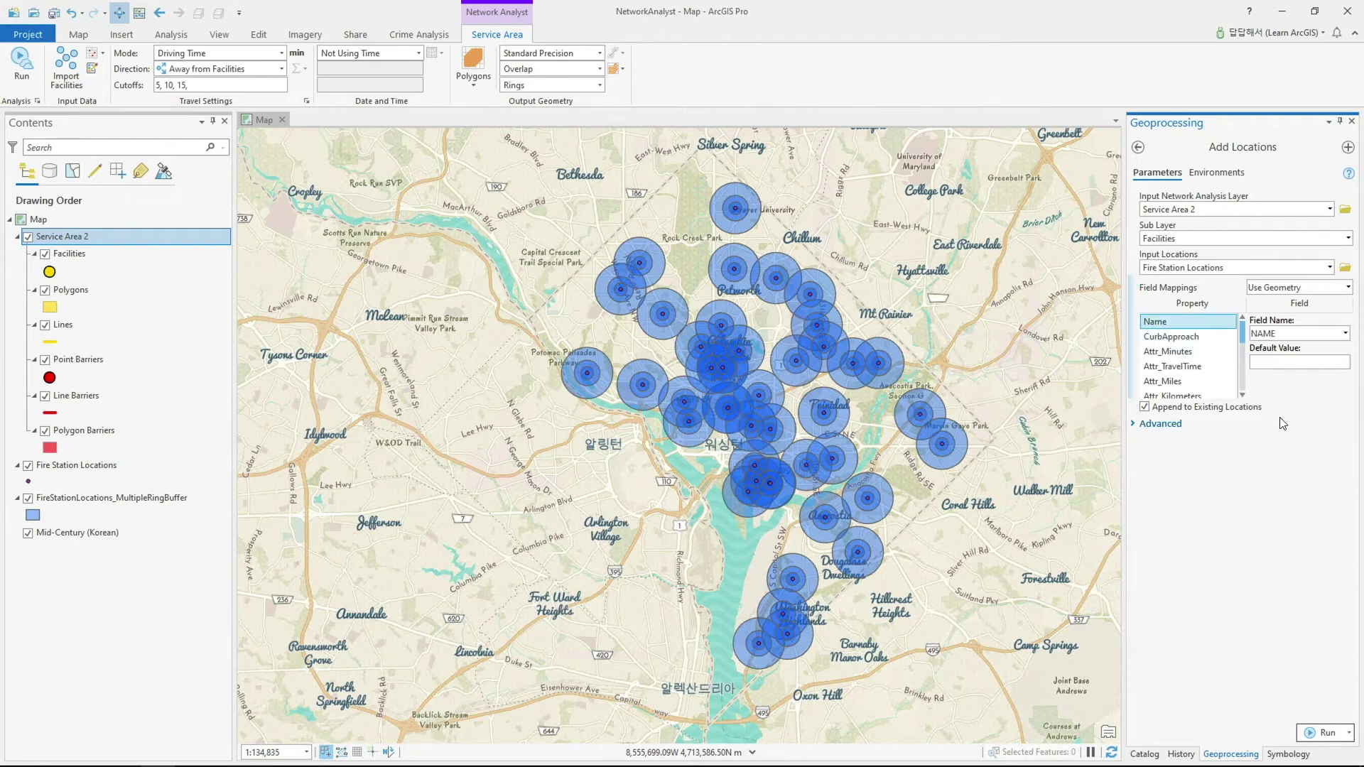
Import the fire stations as facilities with Add Locations, and check the template for creating facilities manually
click(1325, 733)
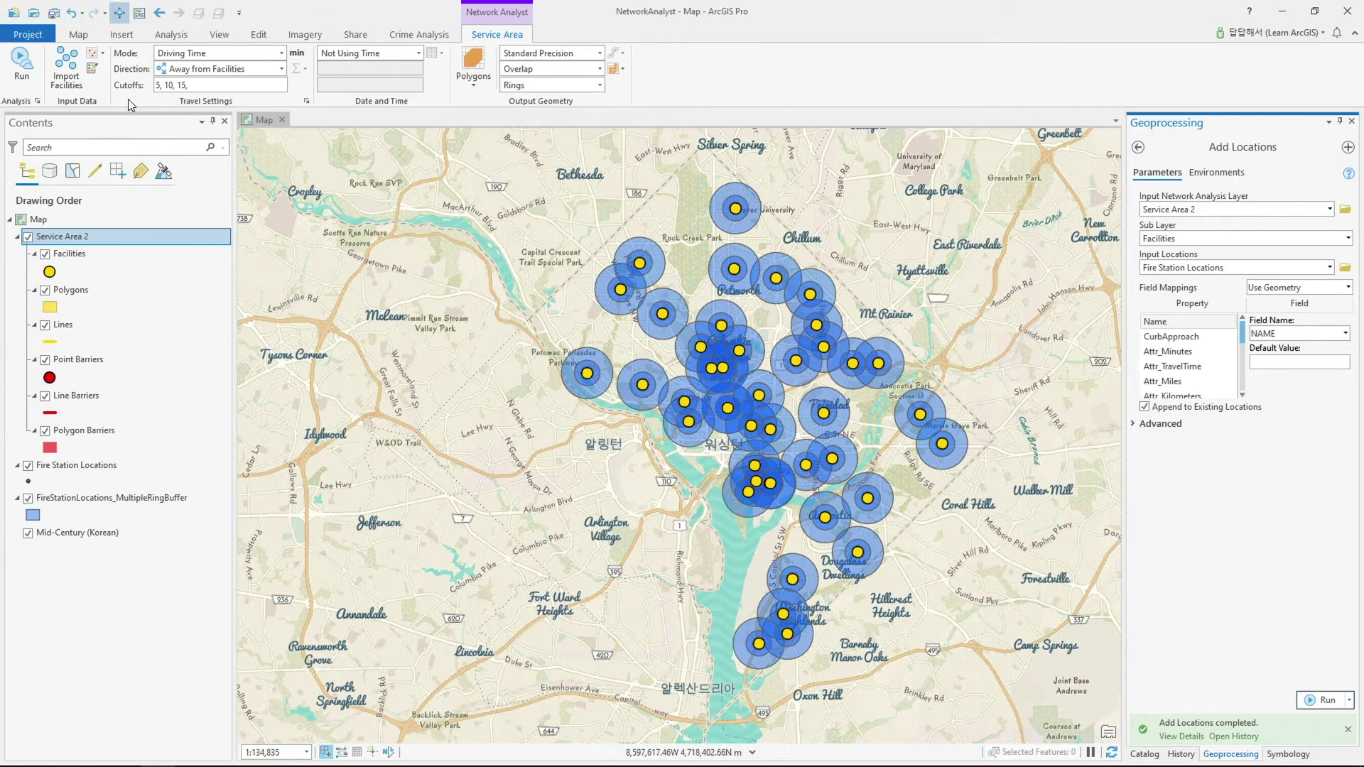
click(93, 72)
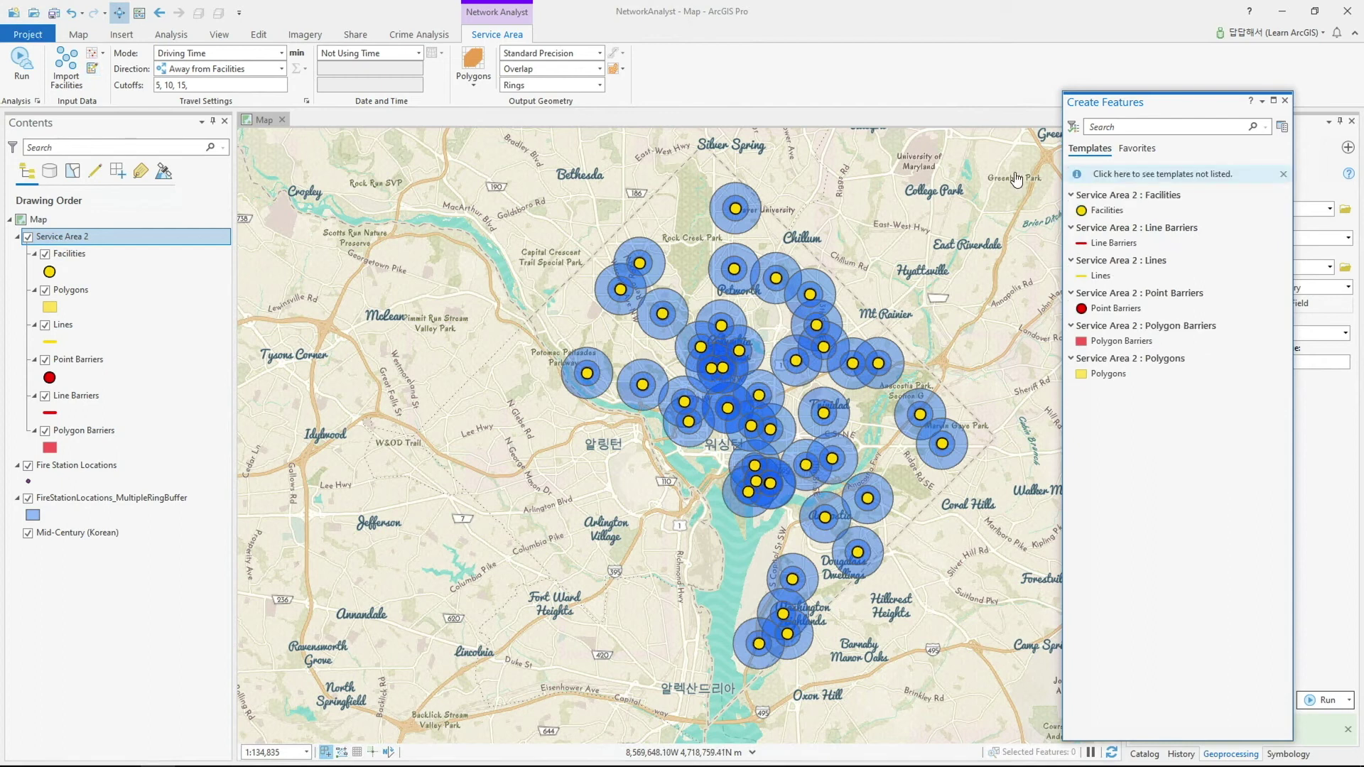
click(1106, 215)
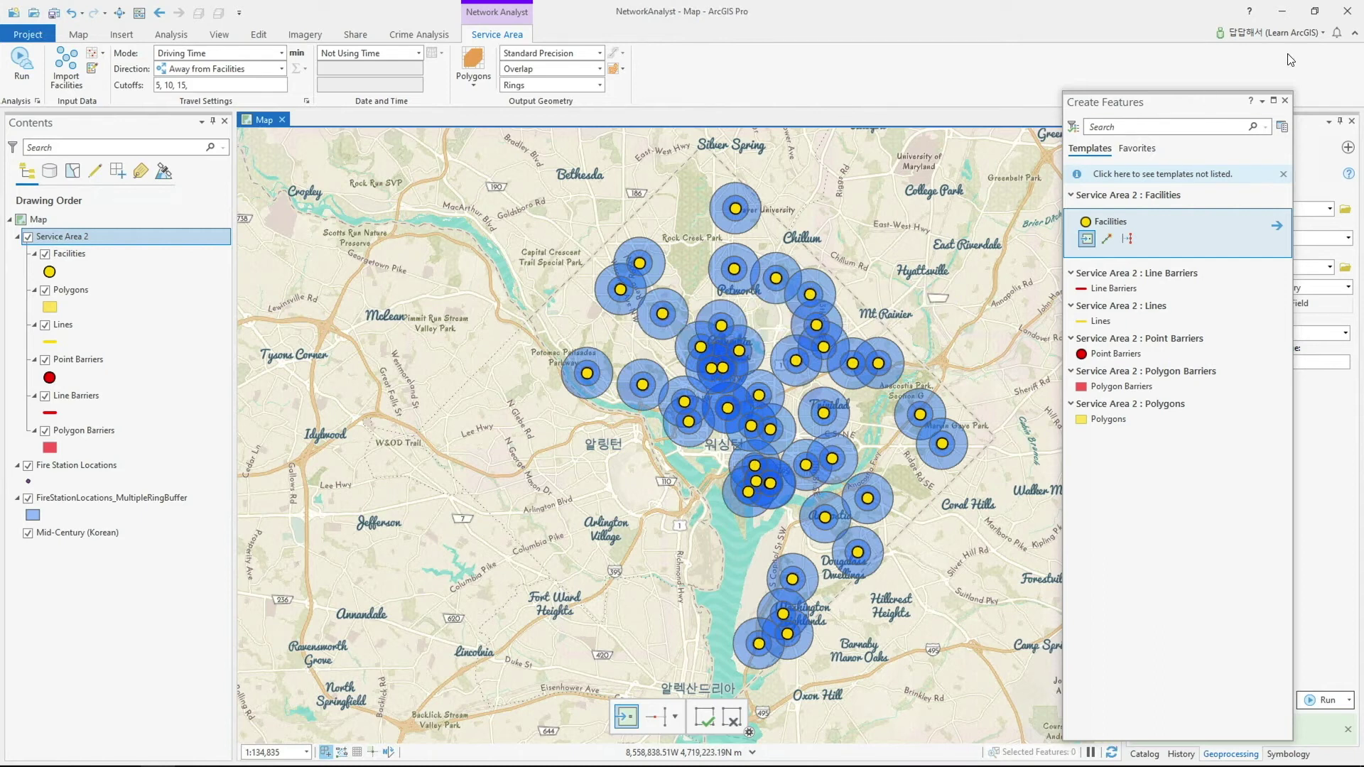
click(1284, 104)
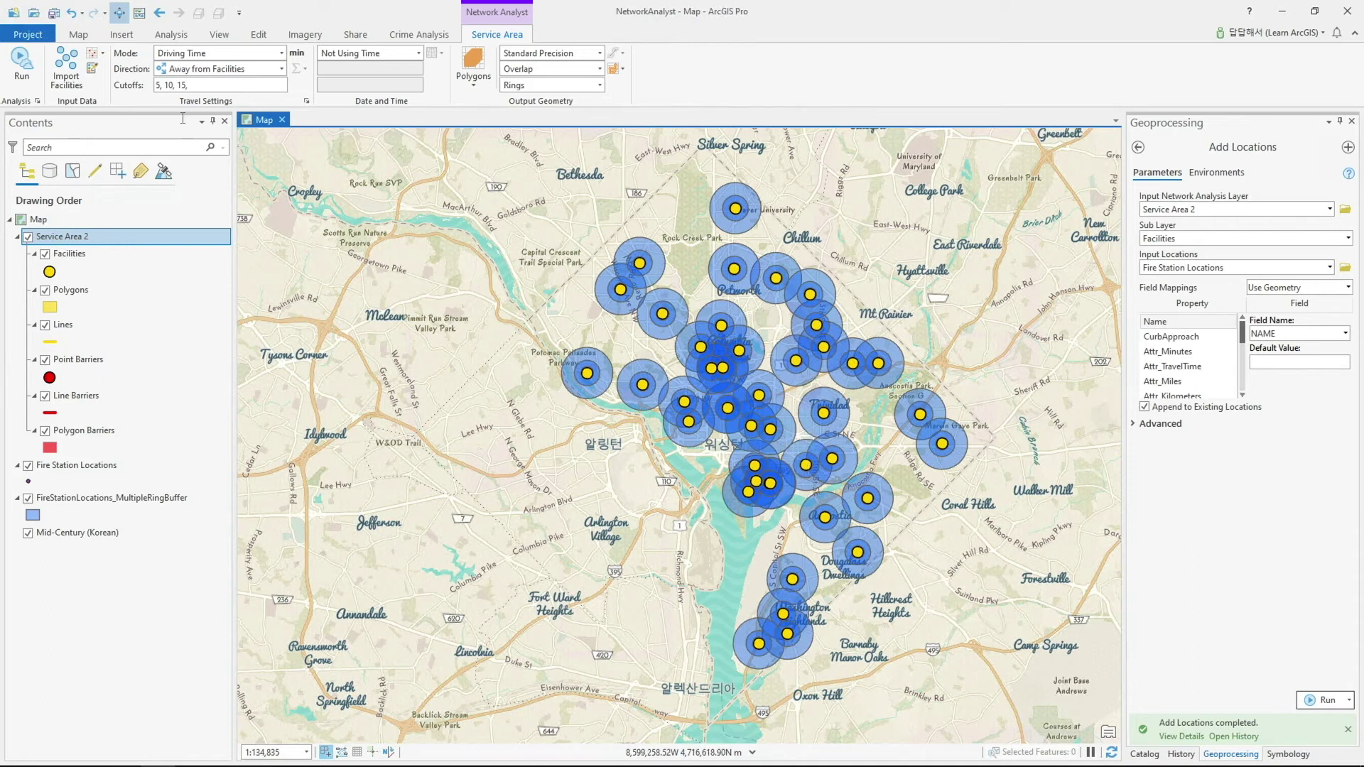
Review the travel modes and the Driving Time description, and choose Driving Time for the service area
click(282, 53)
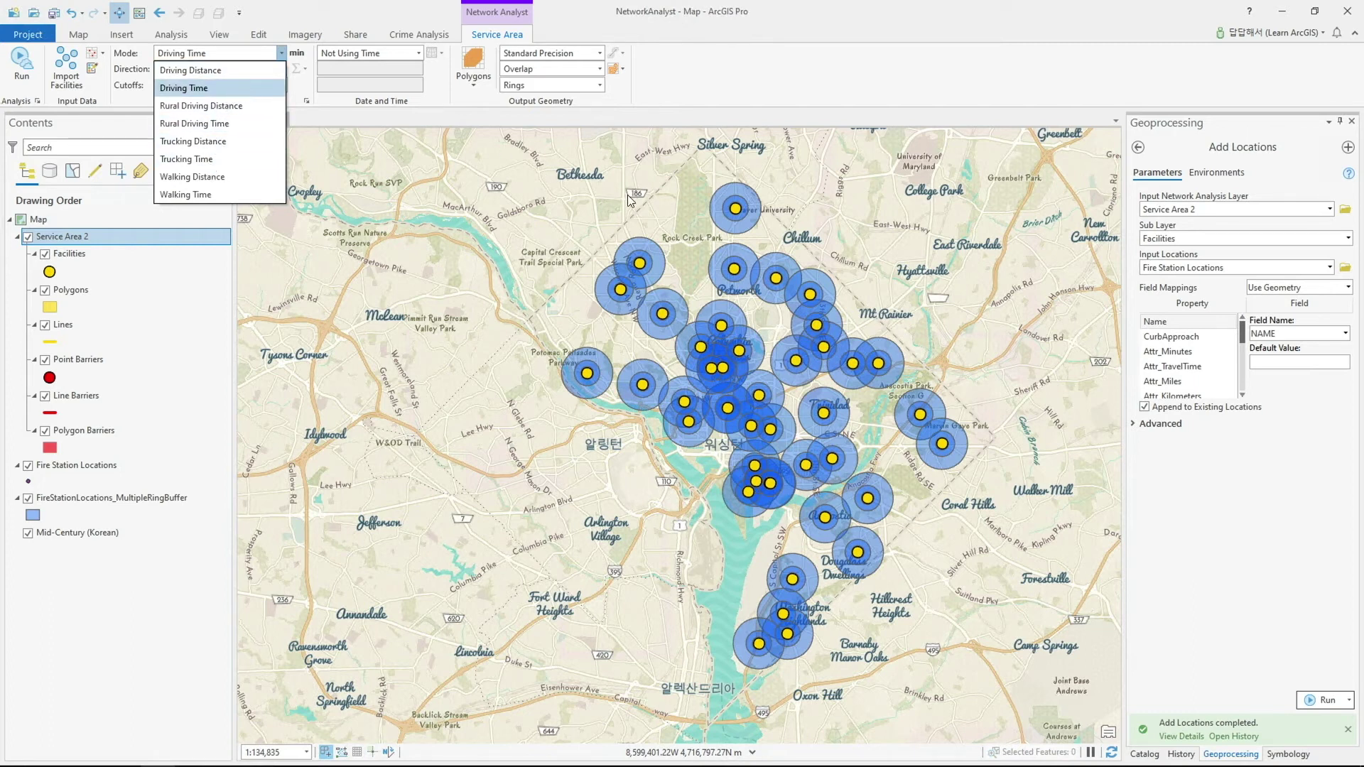
click(714, 100)
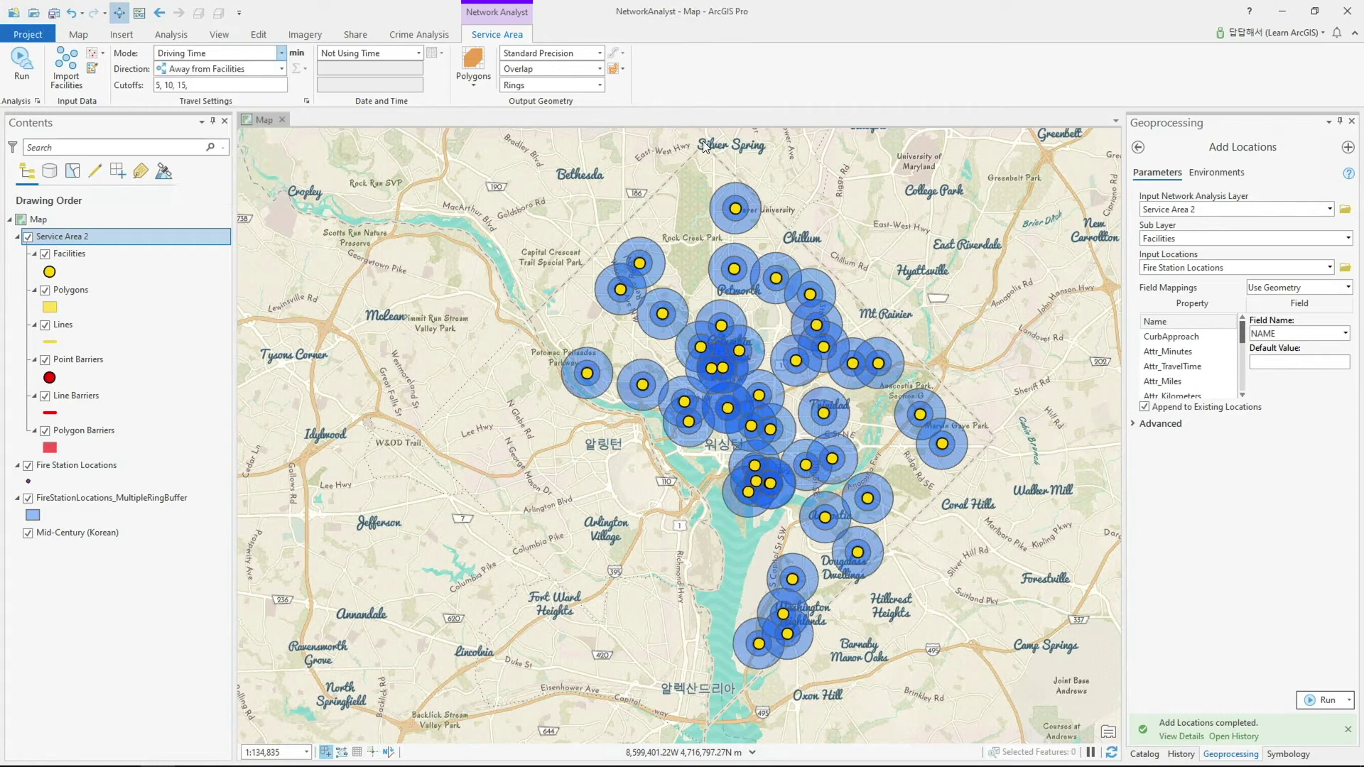
click(281, 53)
click(279, 53)
click(280, 53)
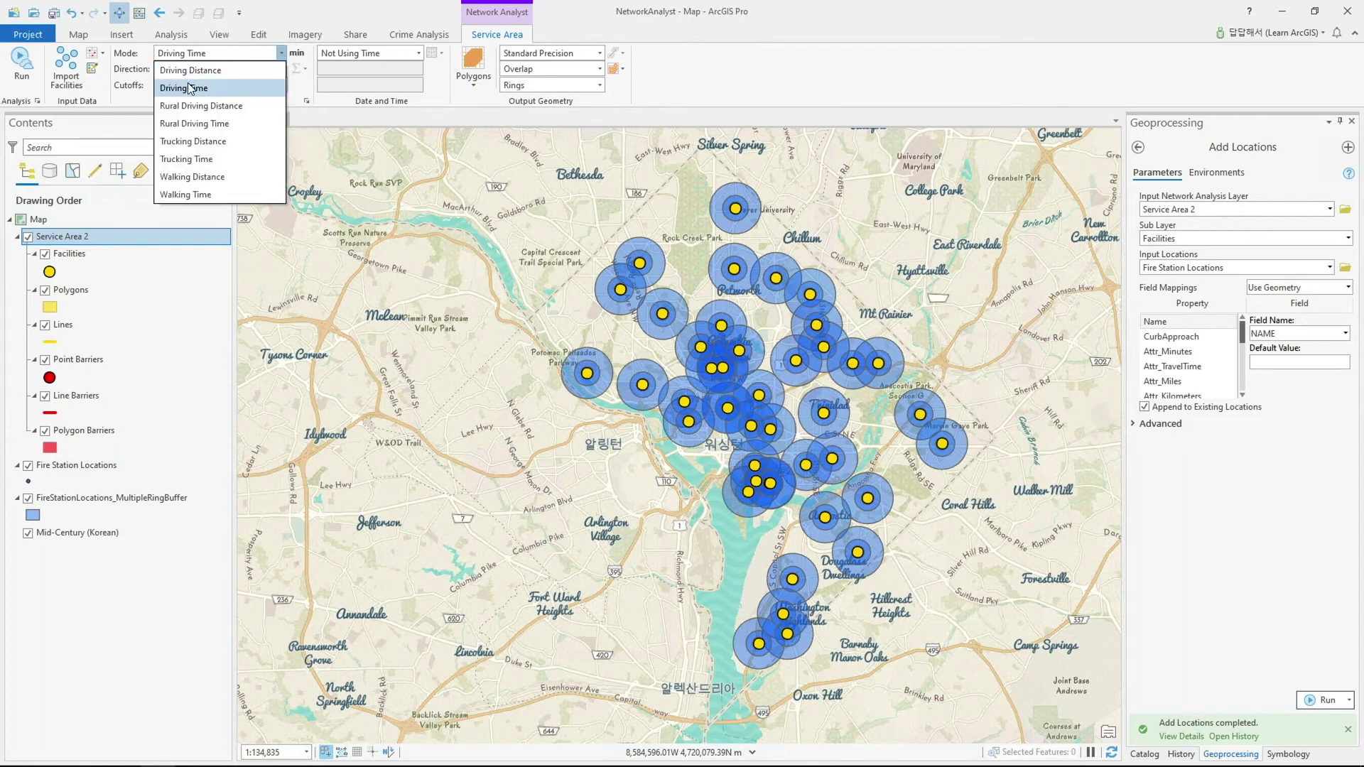
mouse_move(190, 93)
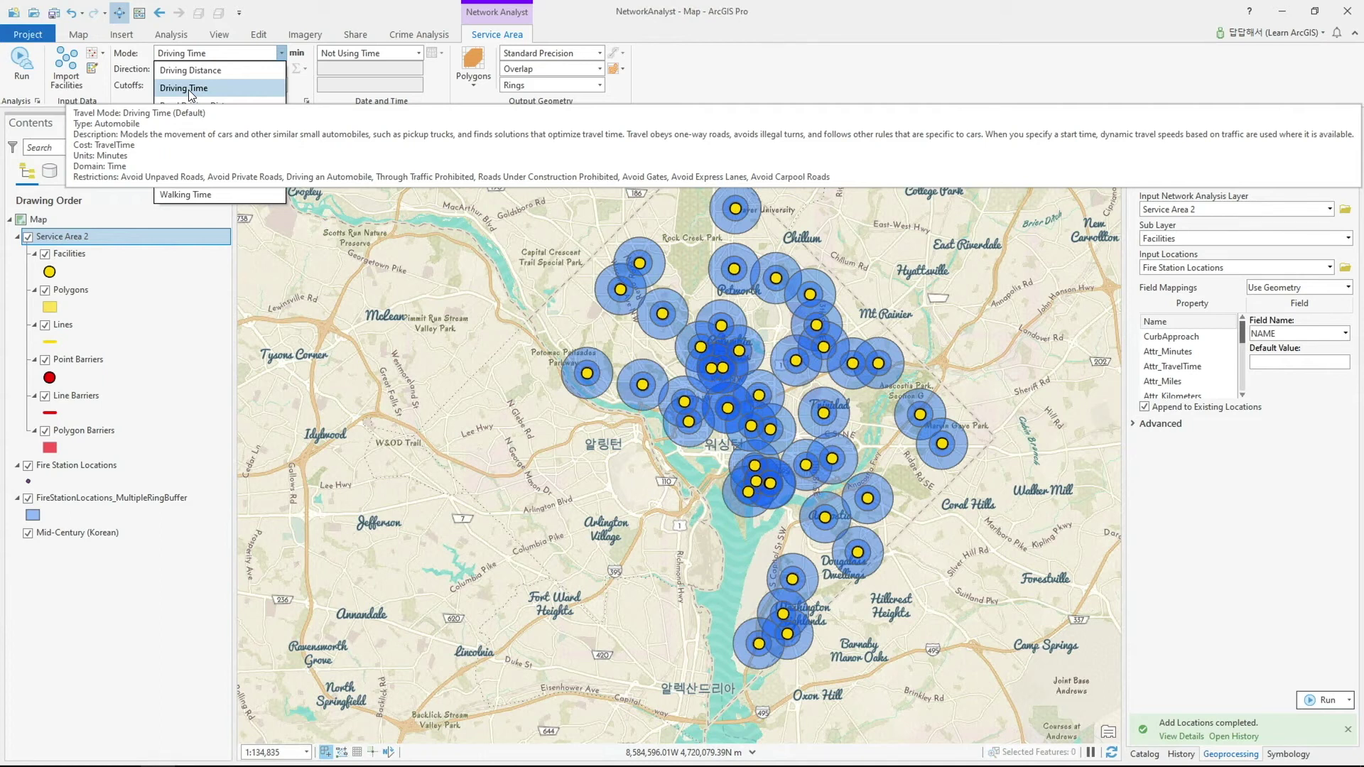
click(202, 91)
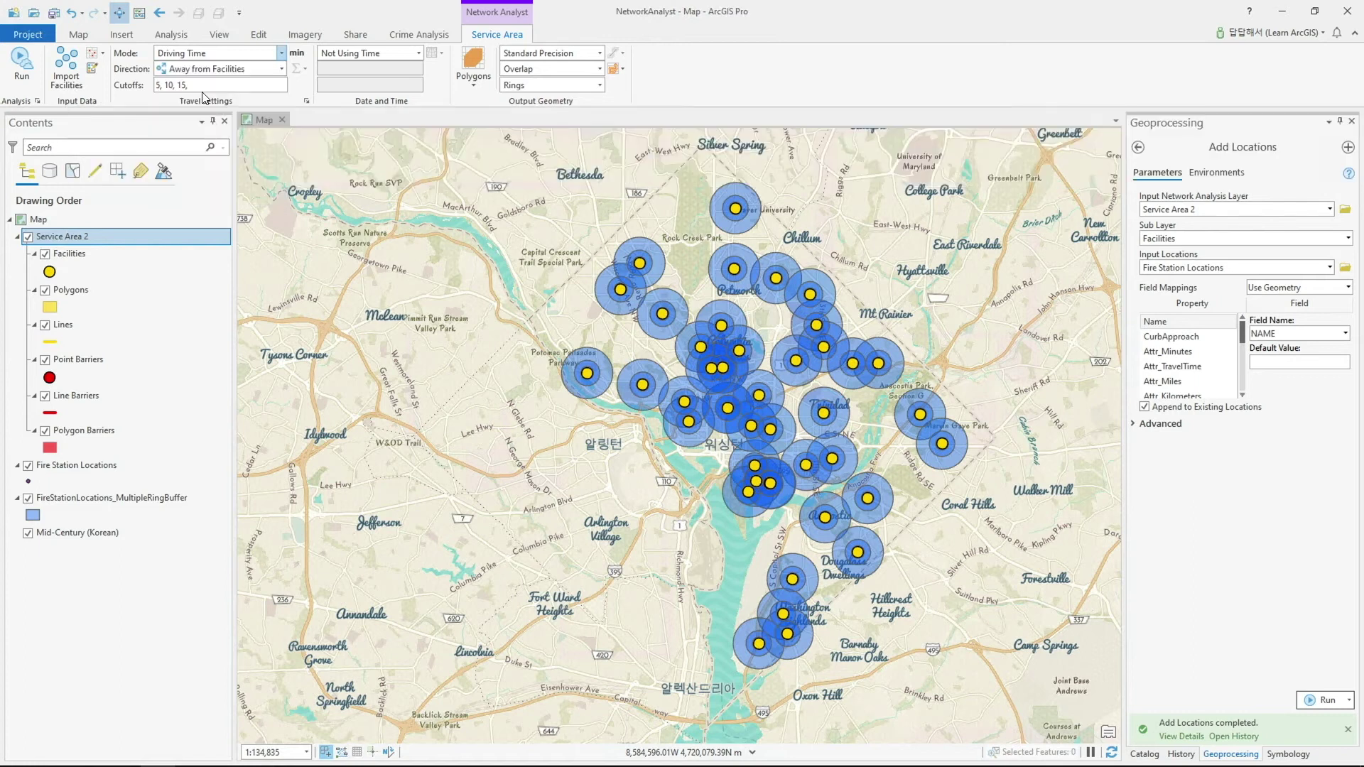
Try the Towards Facilities travel direction, and set the direction to Away from Facilities
click(282, 70)
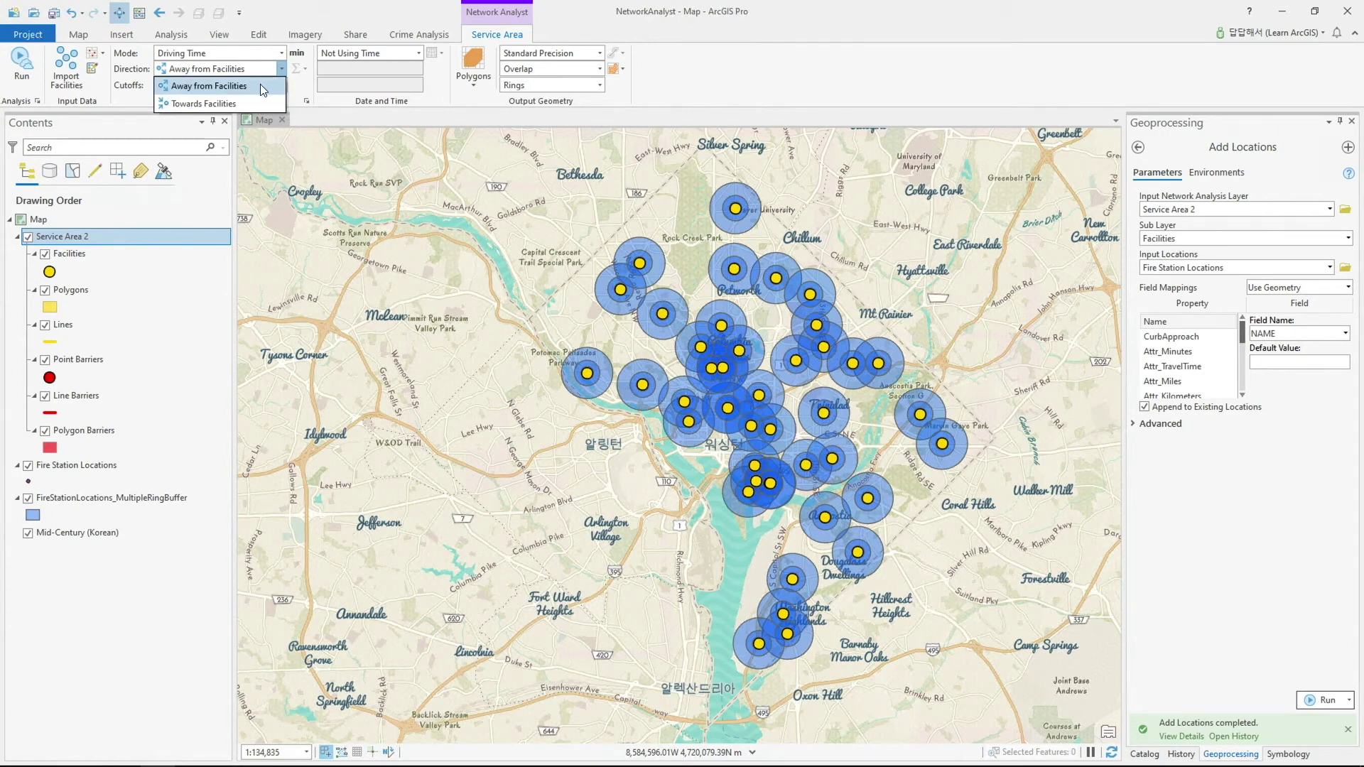
click(260, 85)
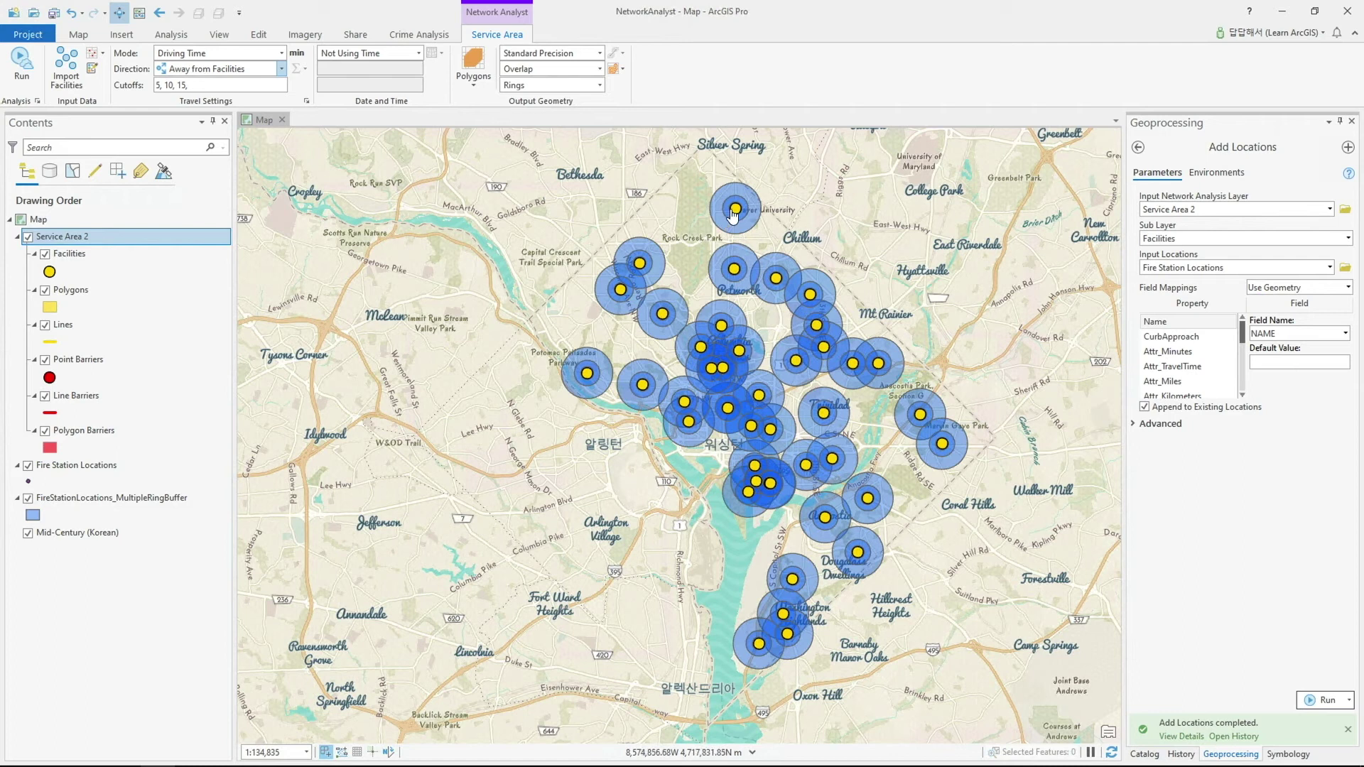
click(280, 68)
click(249, 99)
click(280, 68)
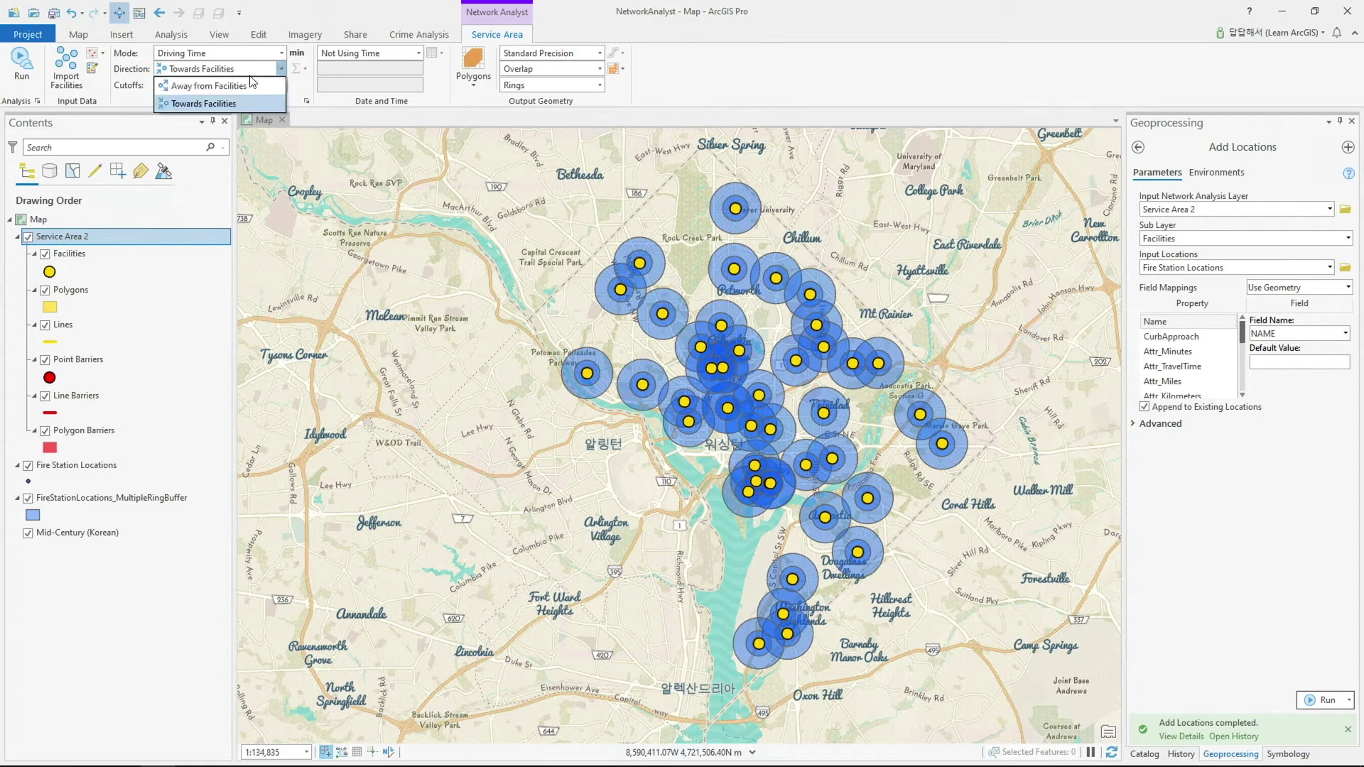
click(252, 84)
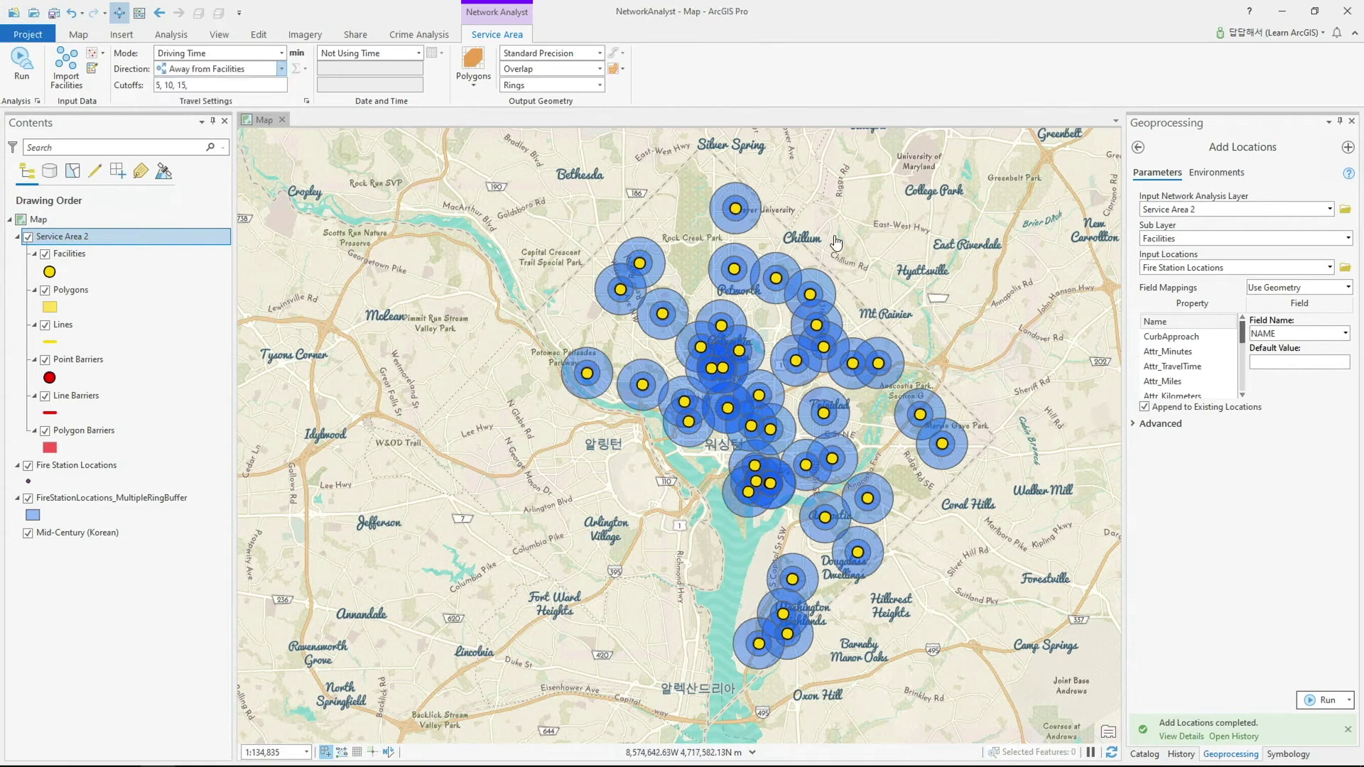
Set the service area cutoffs to 1, 2 and 3 minutes
click(35, 88)
text(1, 2, 3)
Try the Date & Time, Day of Week, Today and Now time settings, and return to Not Using Time
click(418, 53)
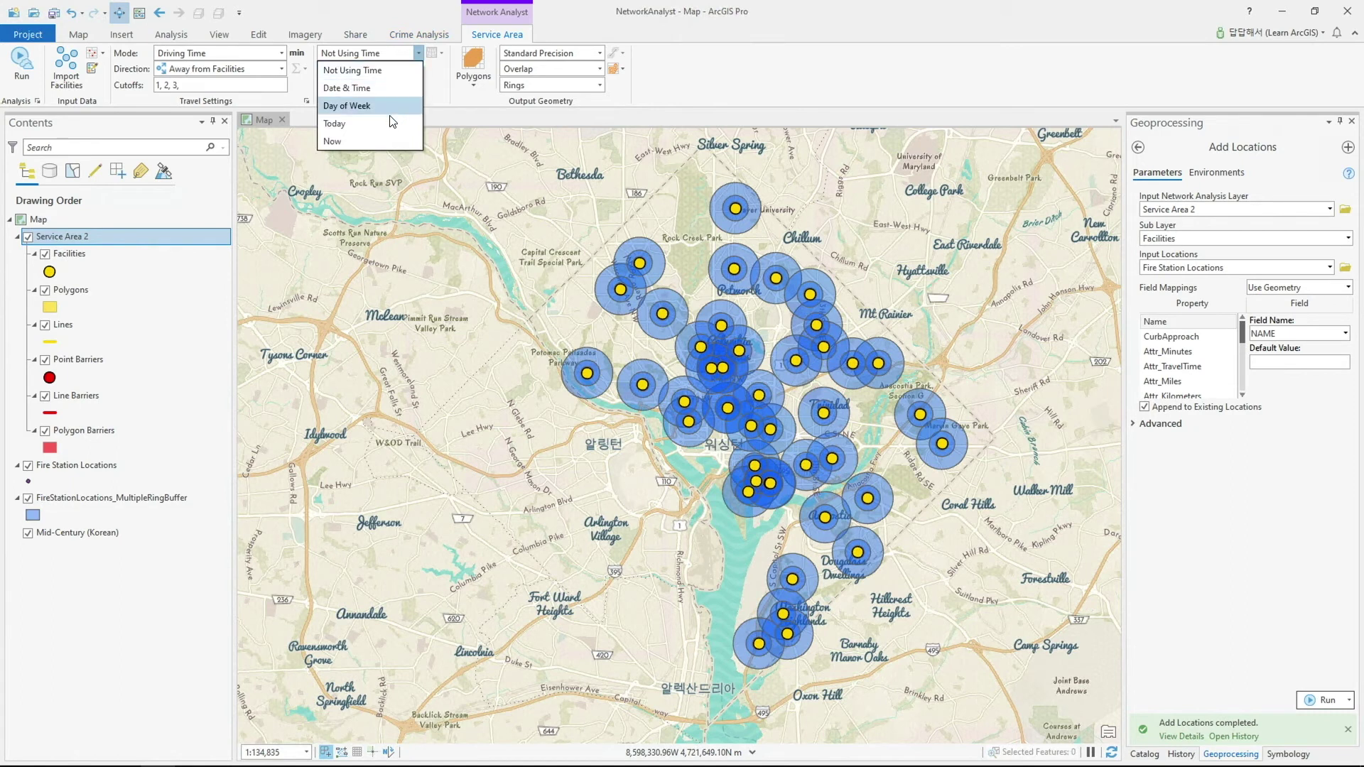
click(394, 85)
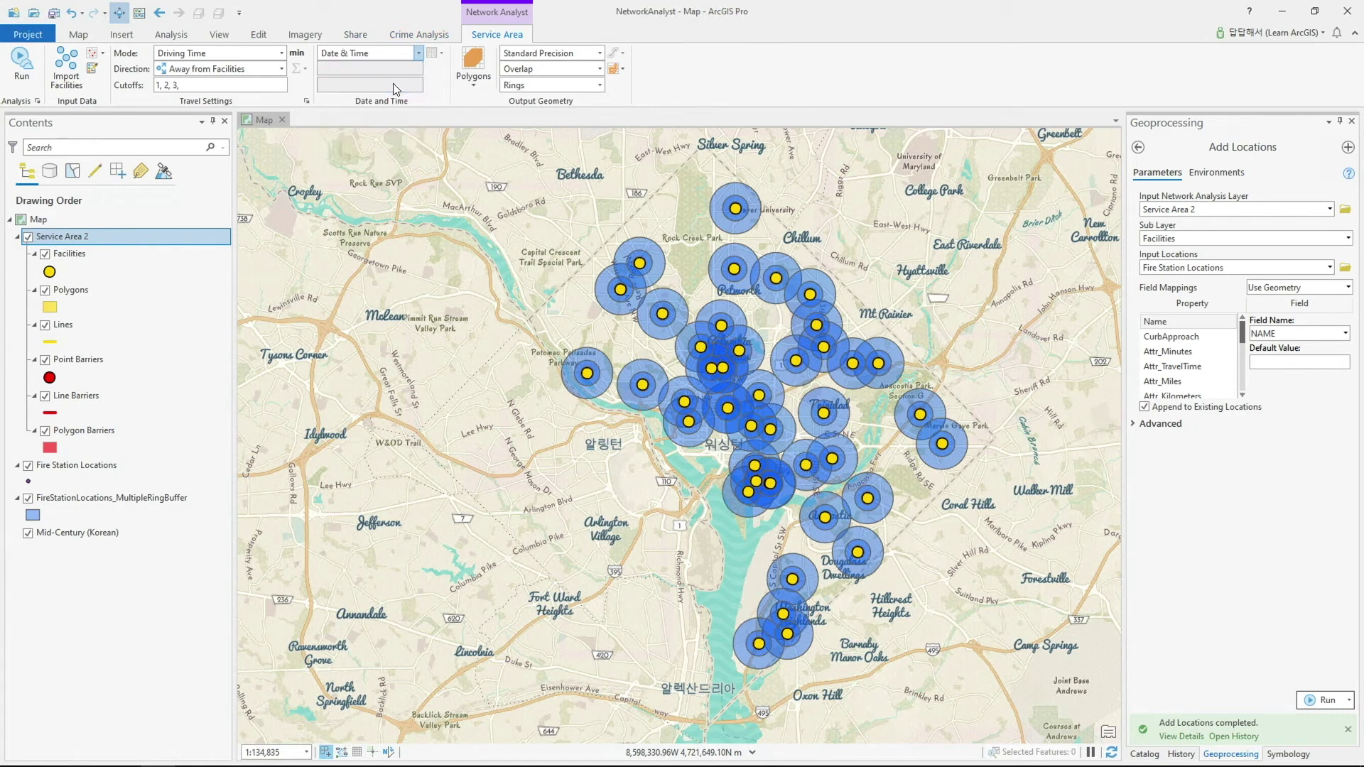
click(418, 54)
click(393, 105)
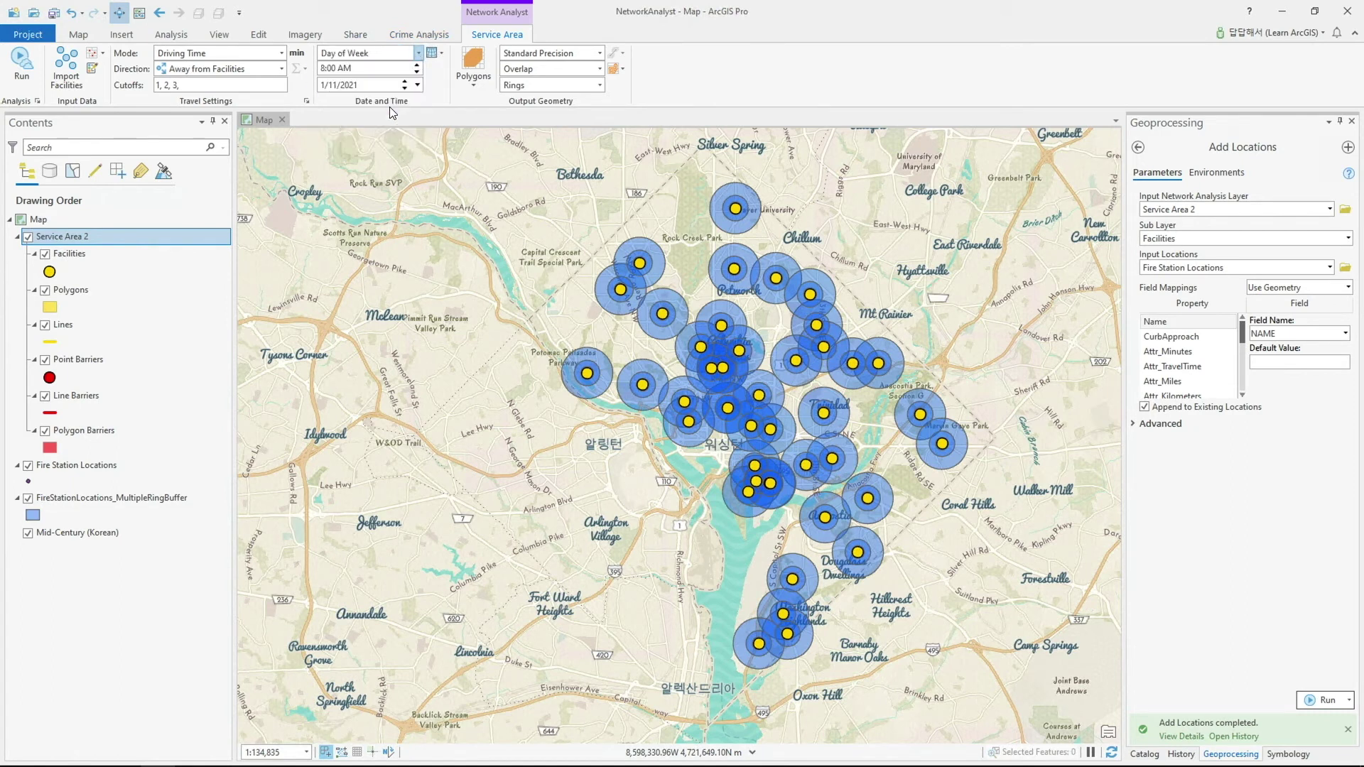
click(418, 53)
click(376, 123)
click(418, 53)
click(377, 142)
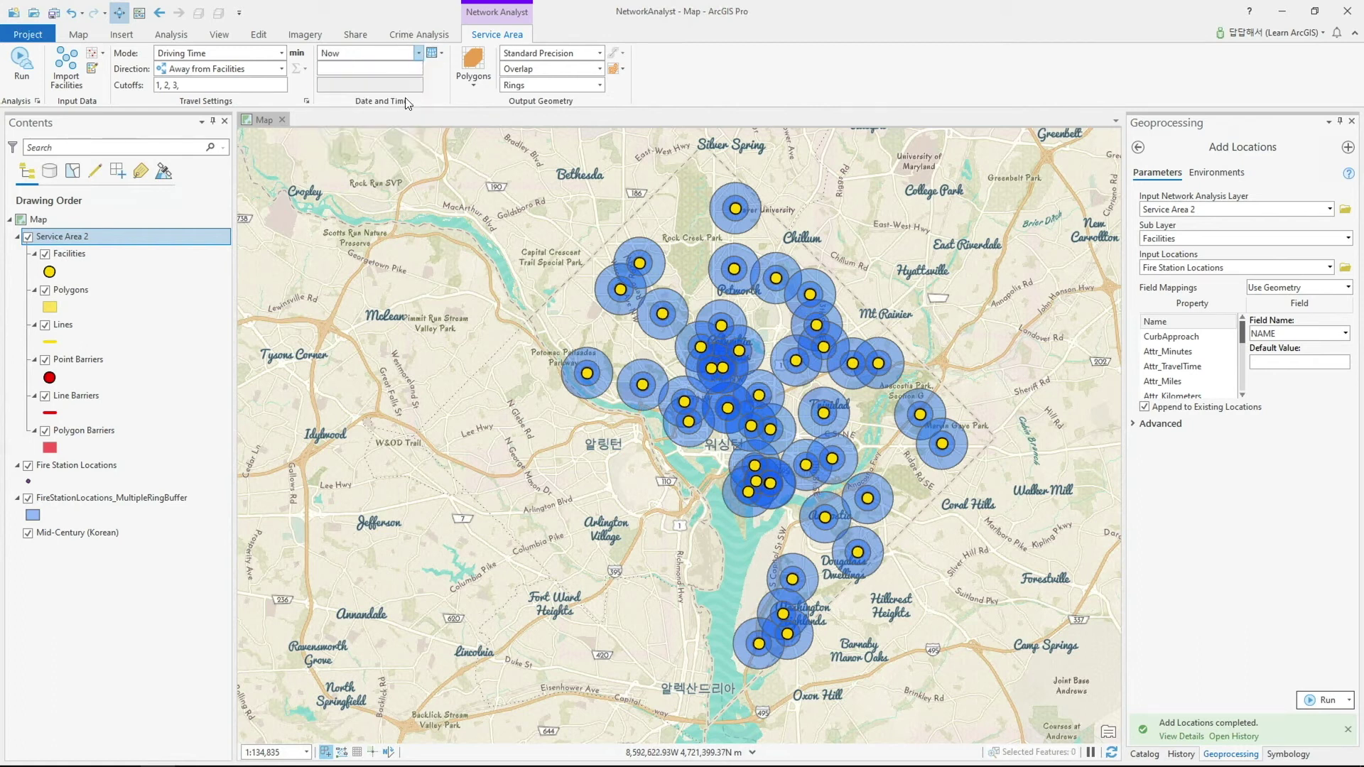
click(416, 53)
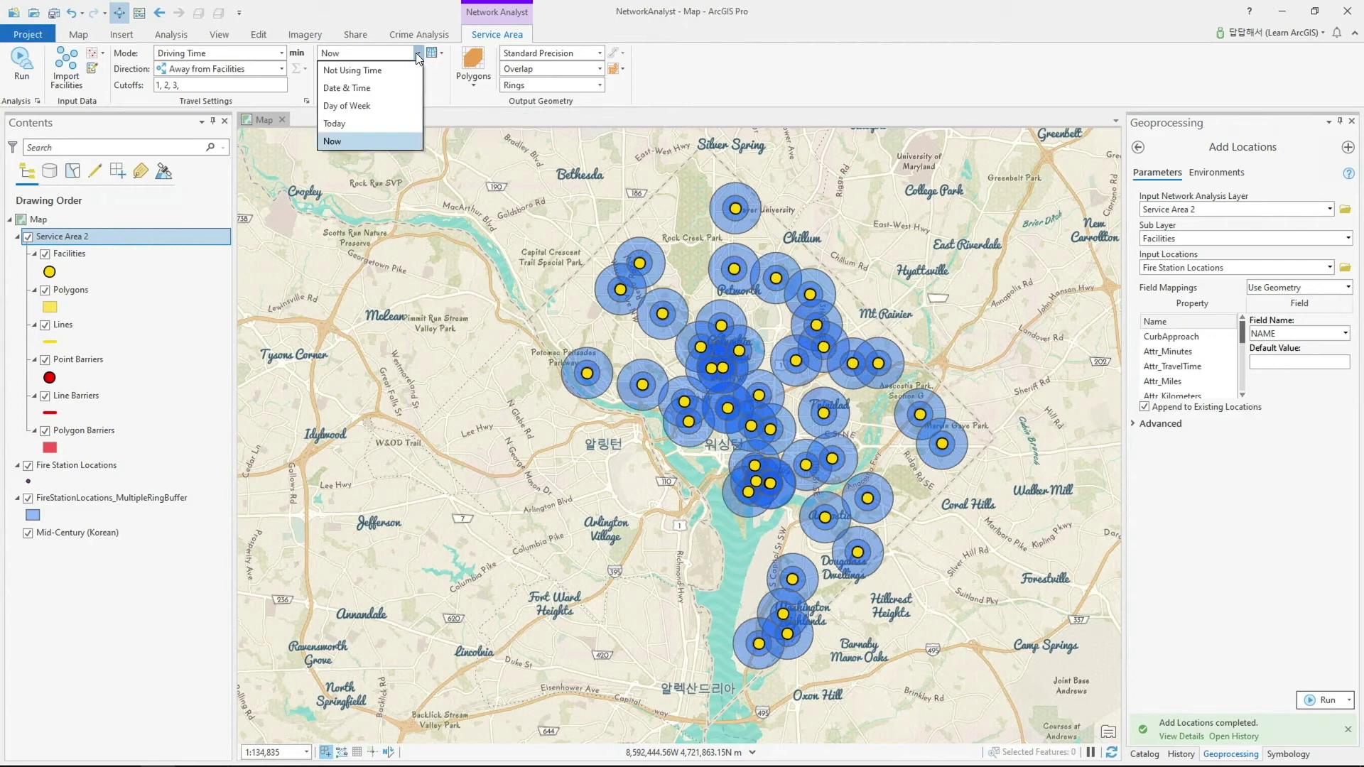
click(380, 70)
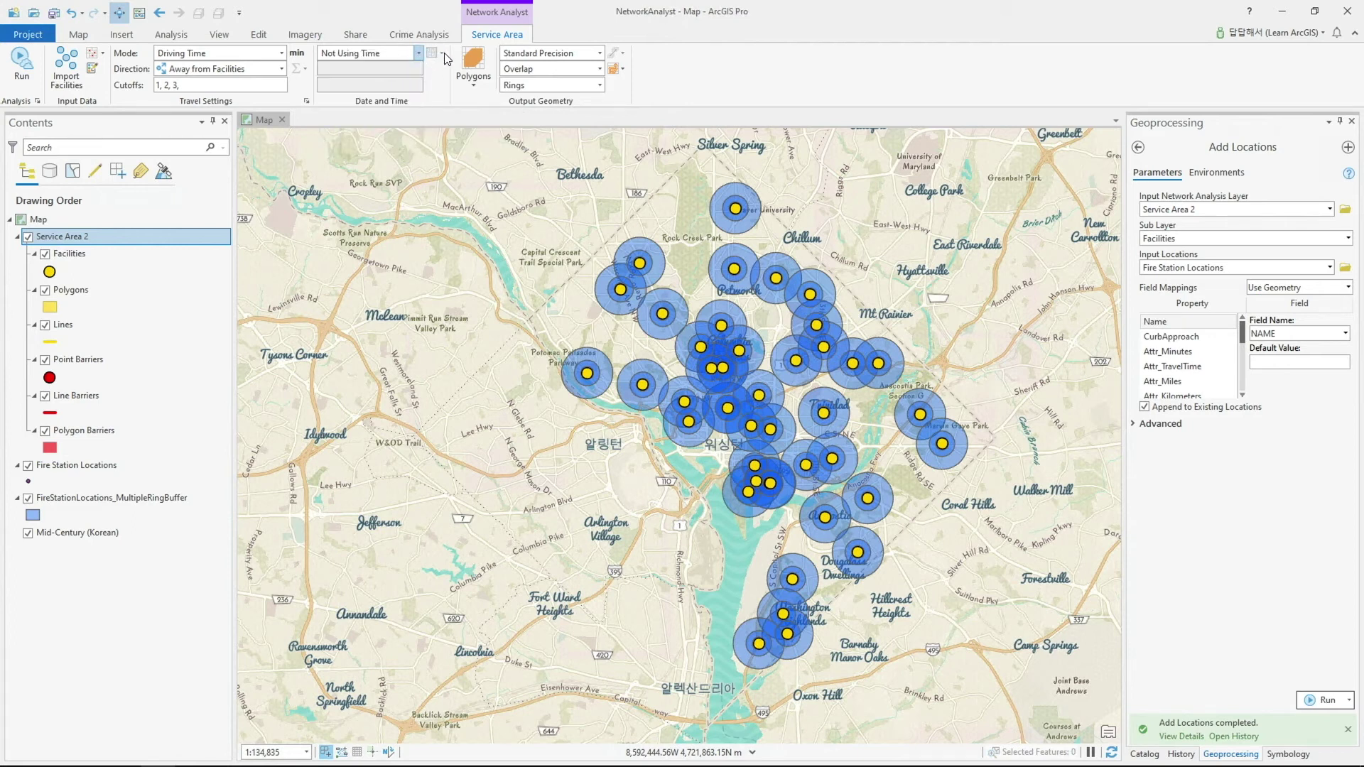
Set the service area output to Polygons and Lines with Standard Precision
click(483, 87)
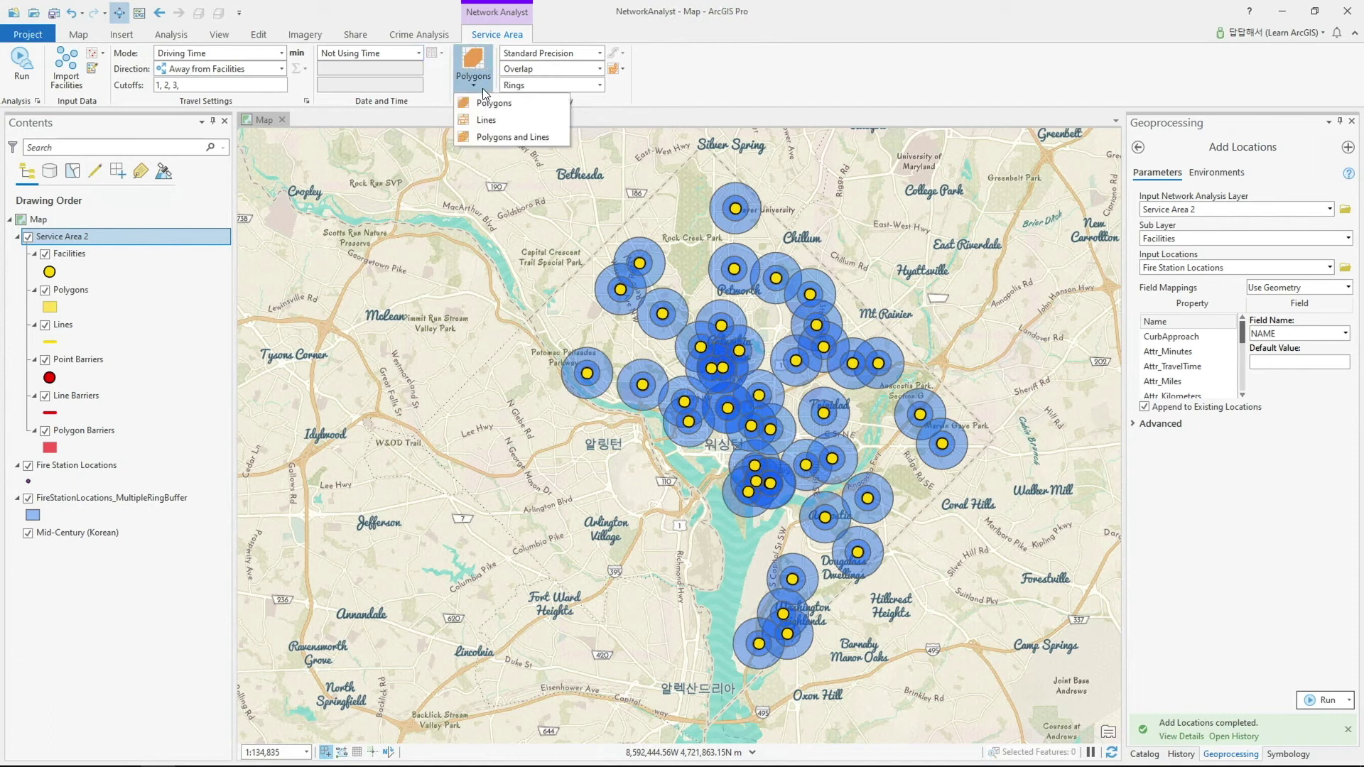
click(535, 137)
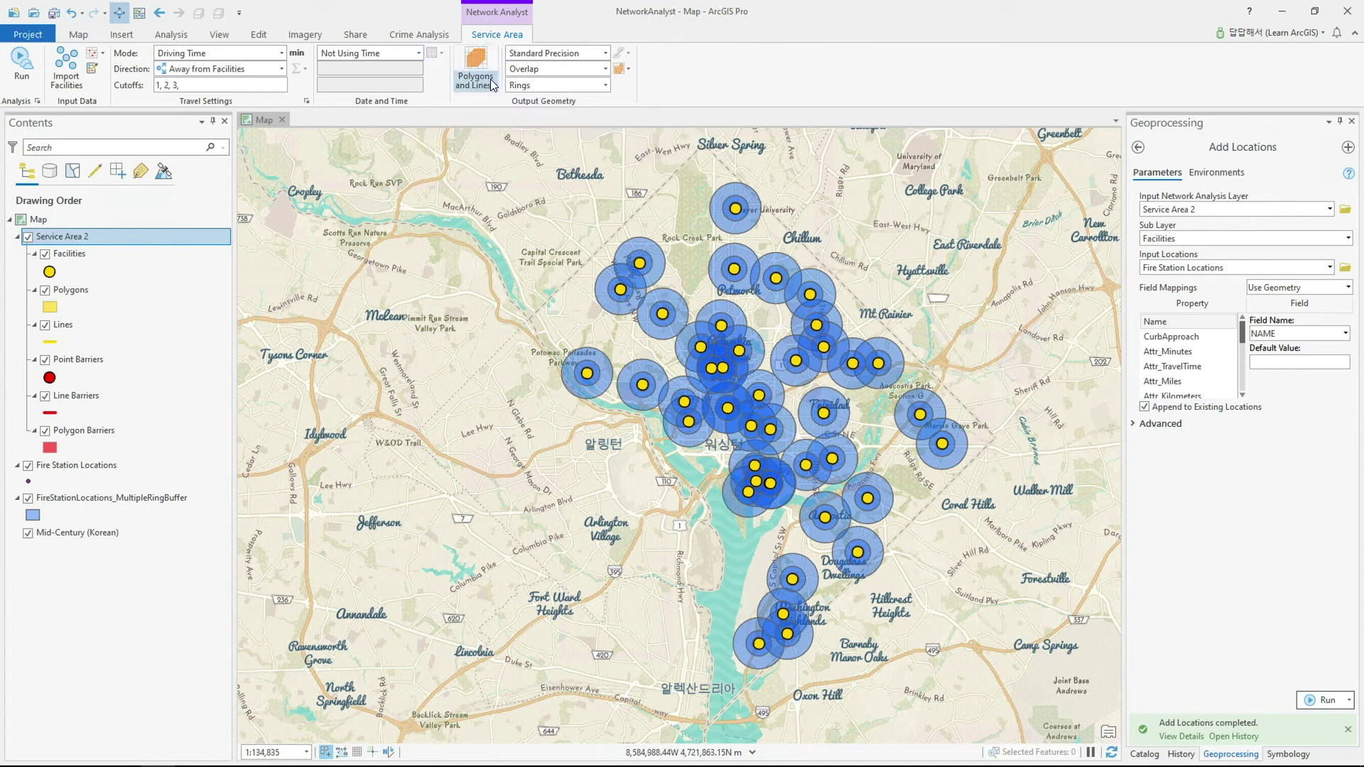
click(605, 54)
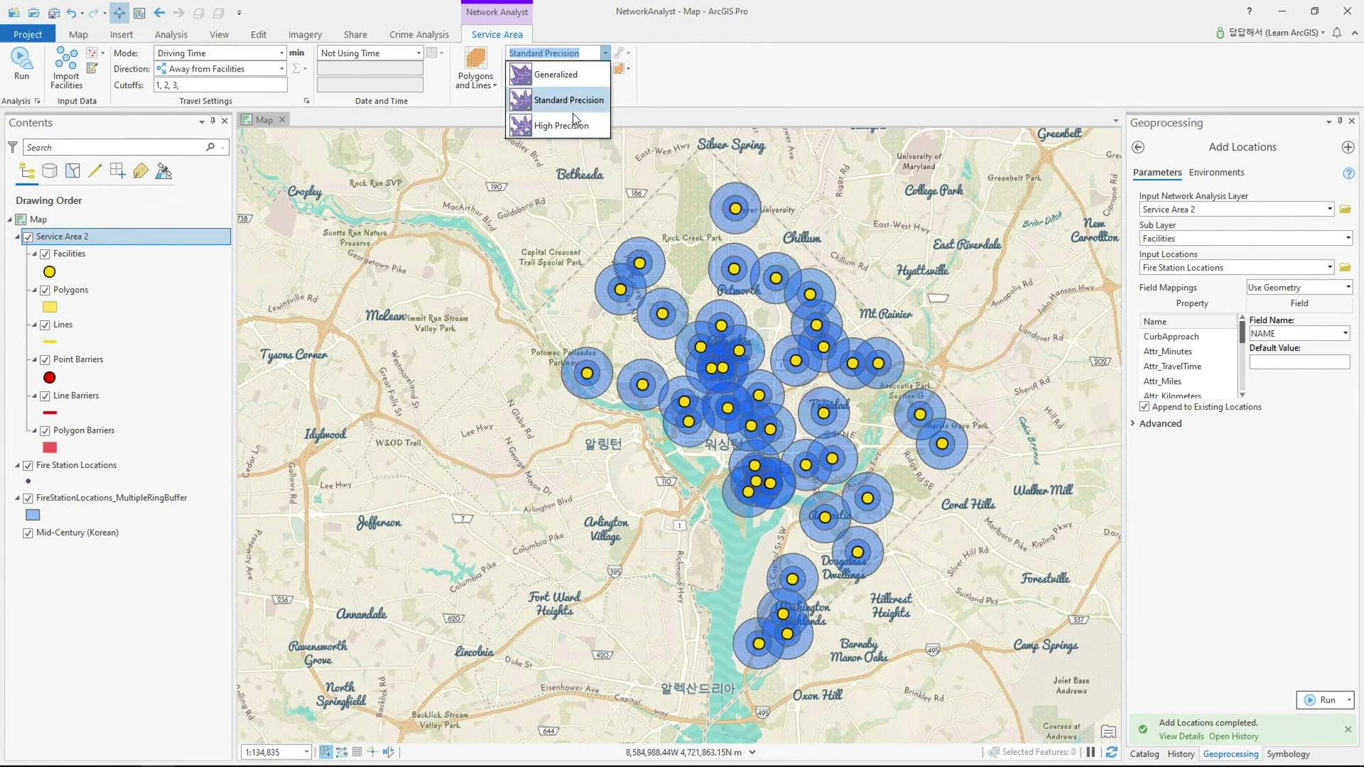
click(694, 94)
click(605, 53)
click(573, 101)
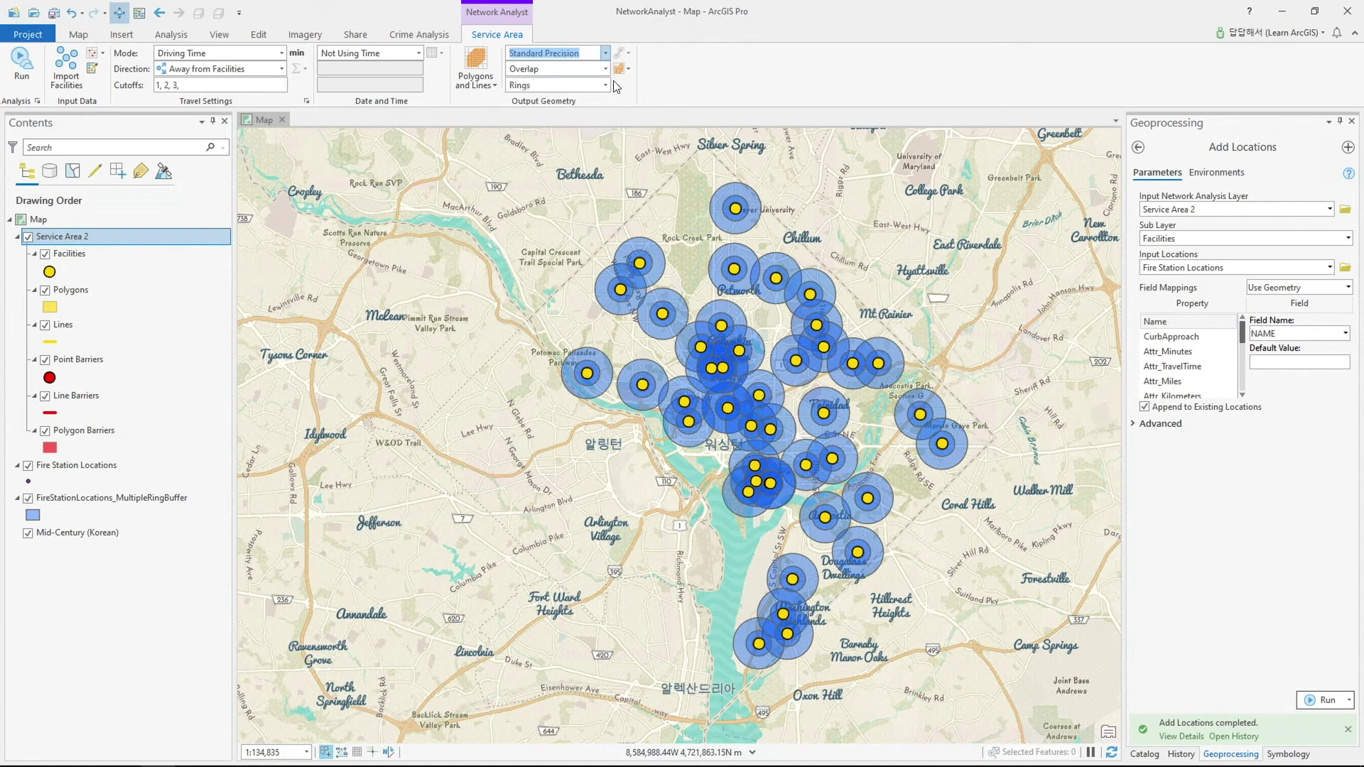
Choose Overlap for polygons of multiple facilities and Rings for the cutoff geometry
click(605, 69)
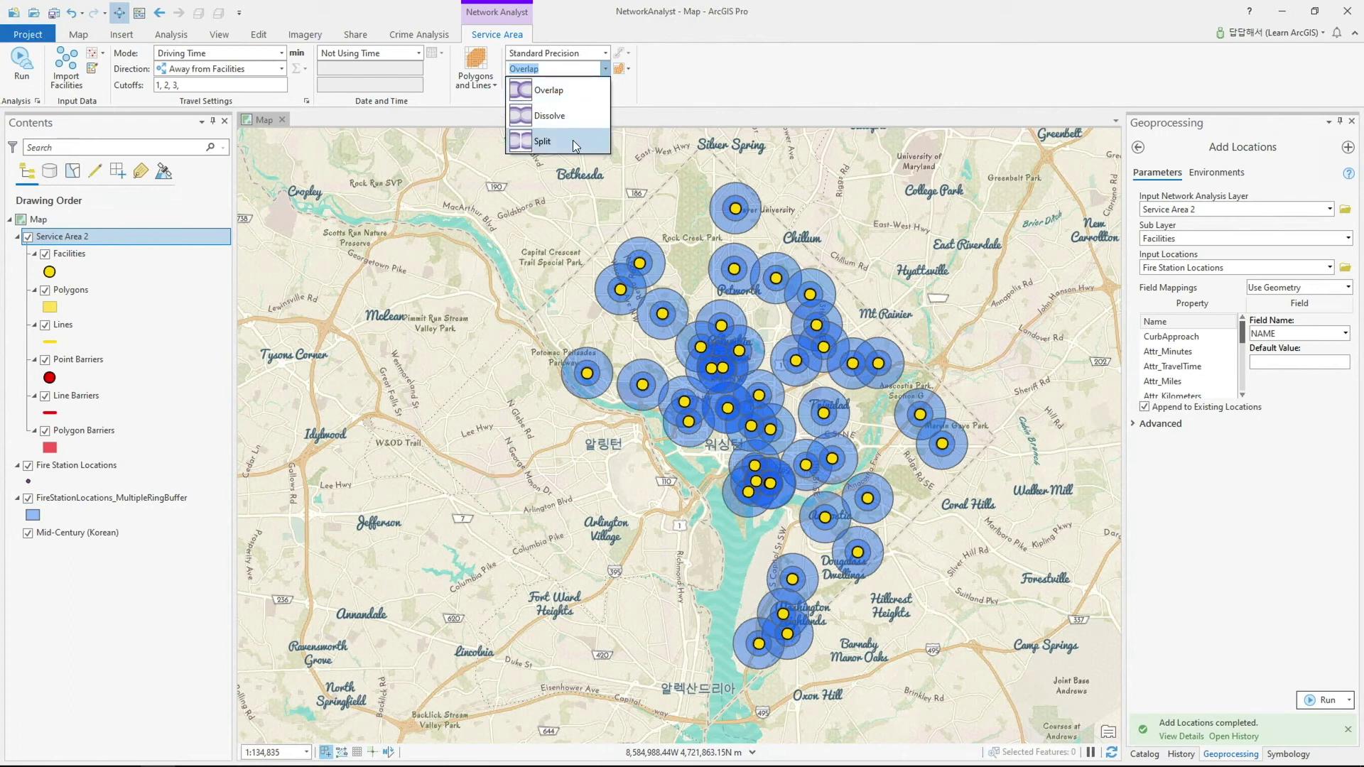
click(583, 91)
click(604, 85)
click(586, 109)
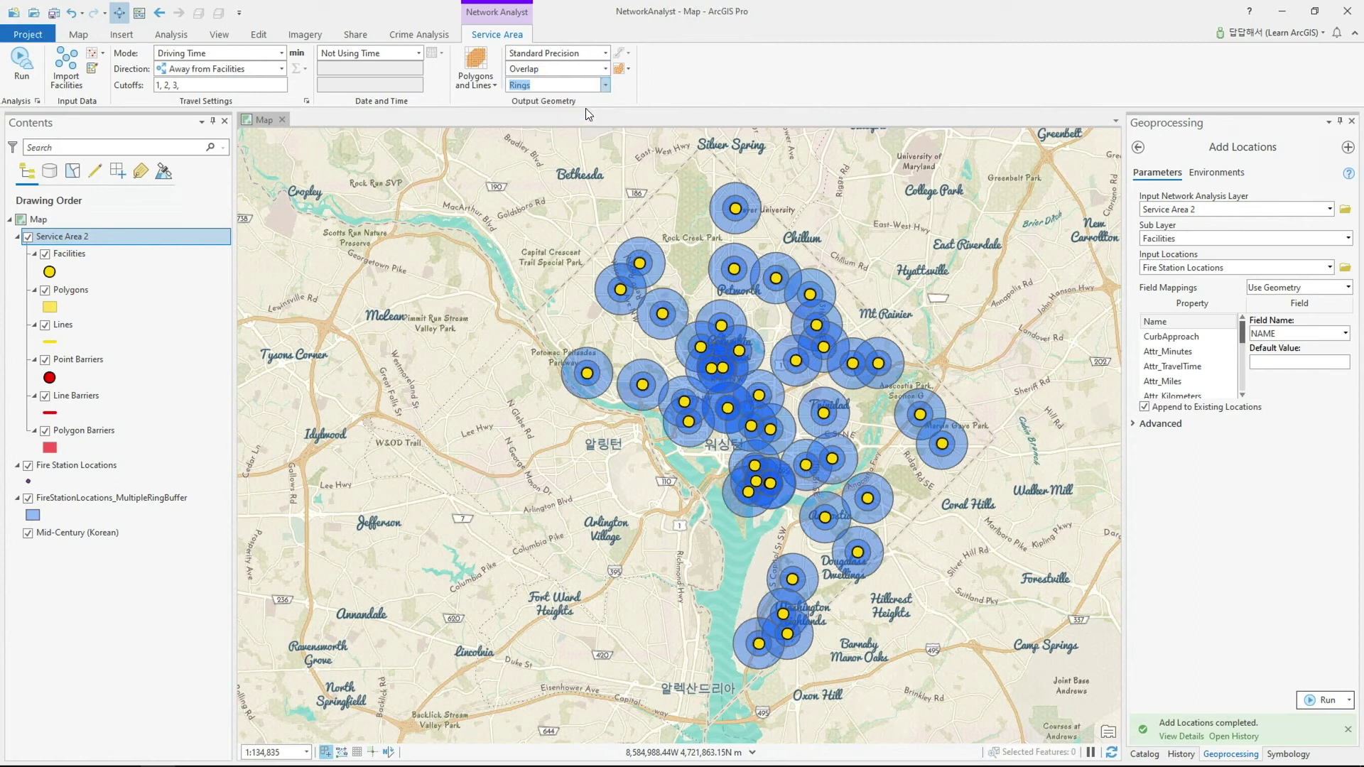
Check the polygon trim distance setting of the service area output
click(627, 69)
click(628, 68)
click(627, 67)
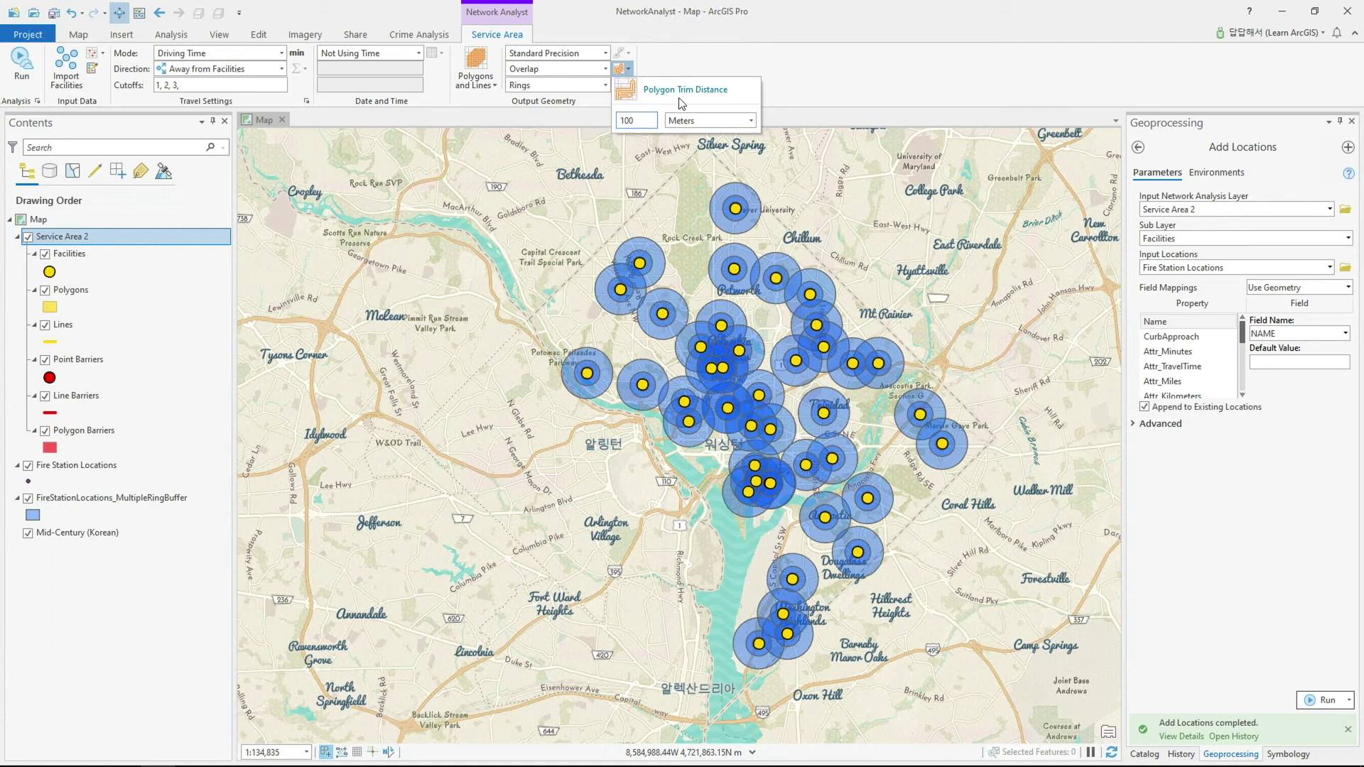
click(694, 71)
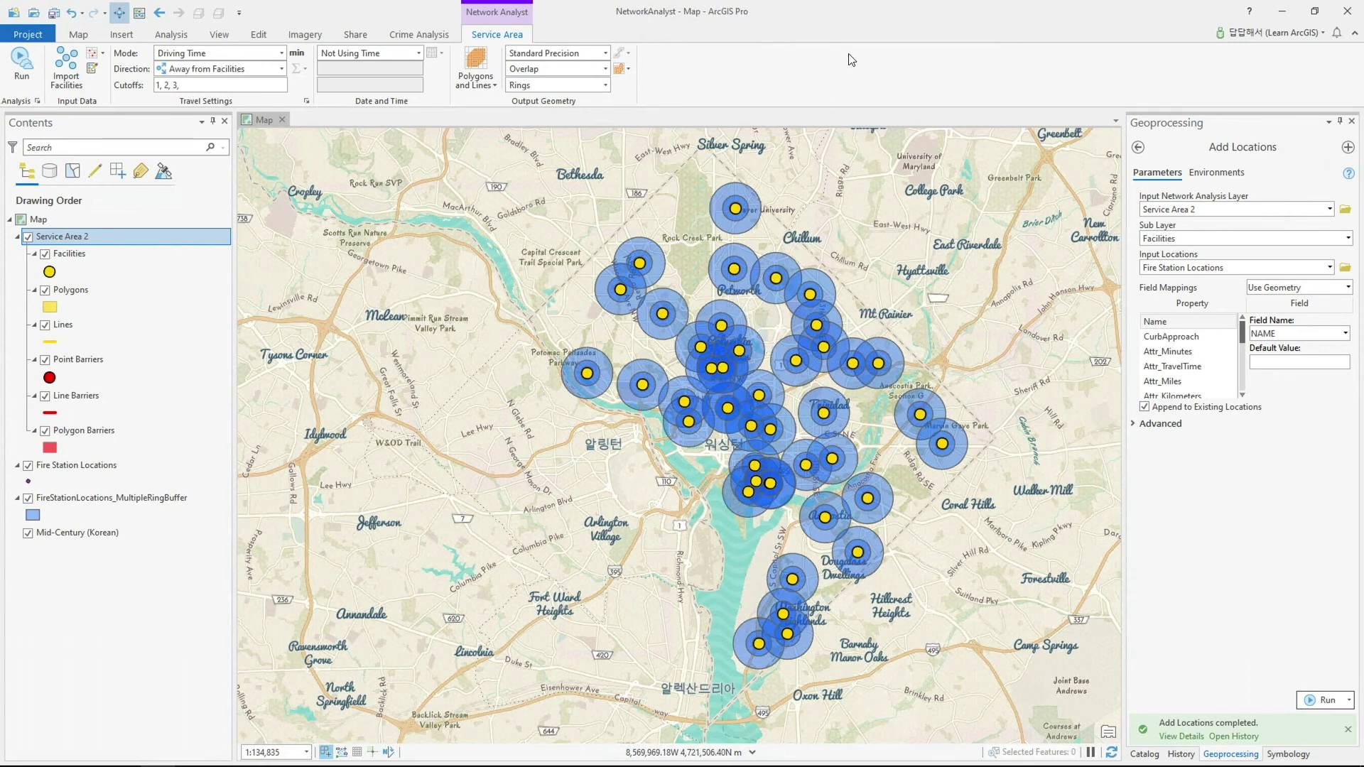
click(630, 67)
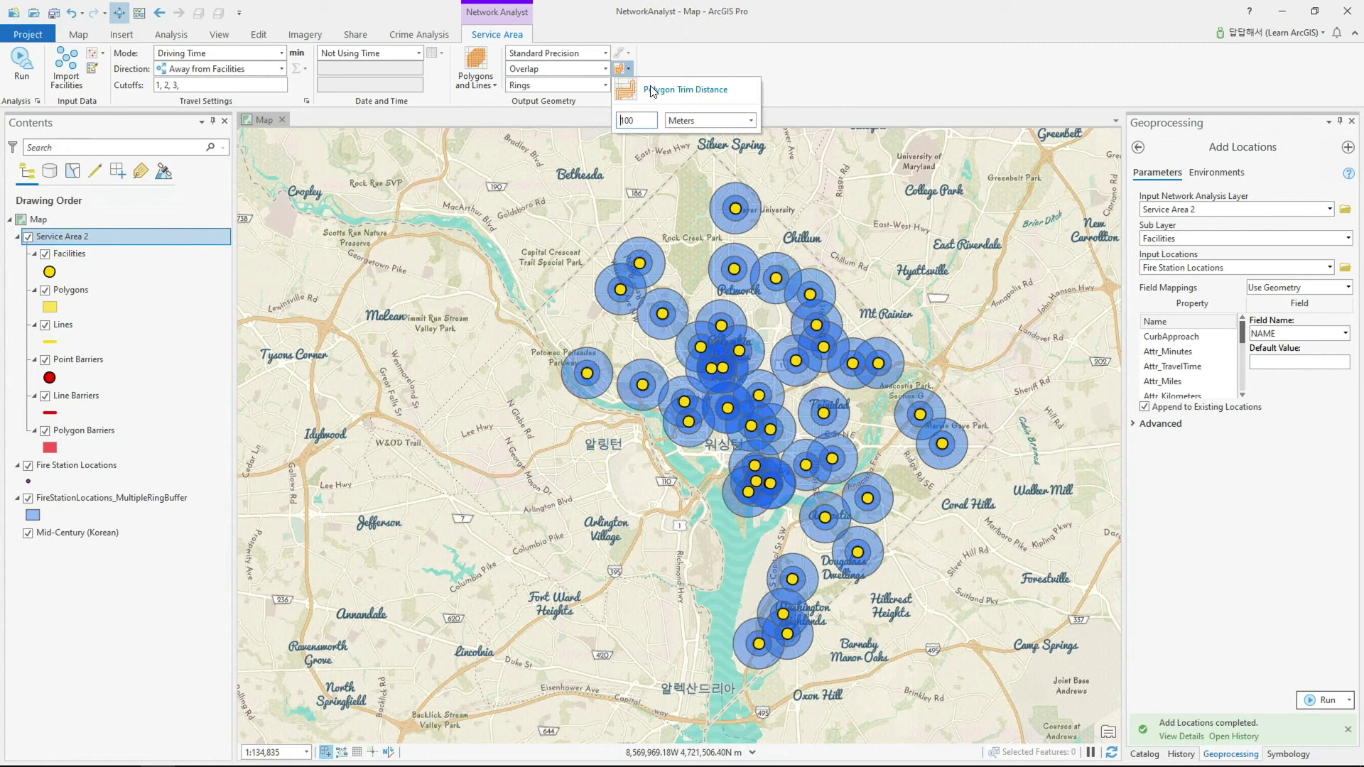
click(697, 67)
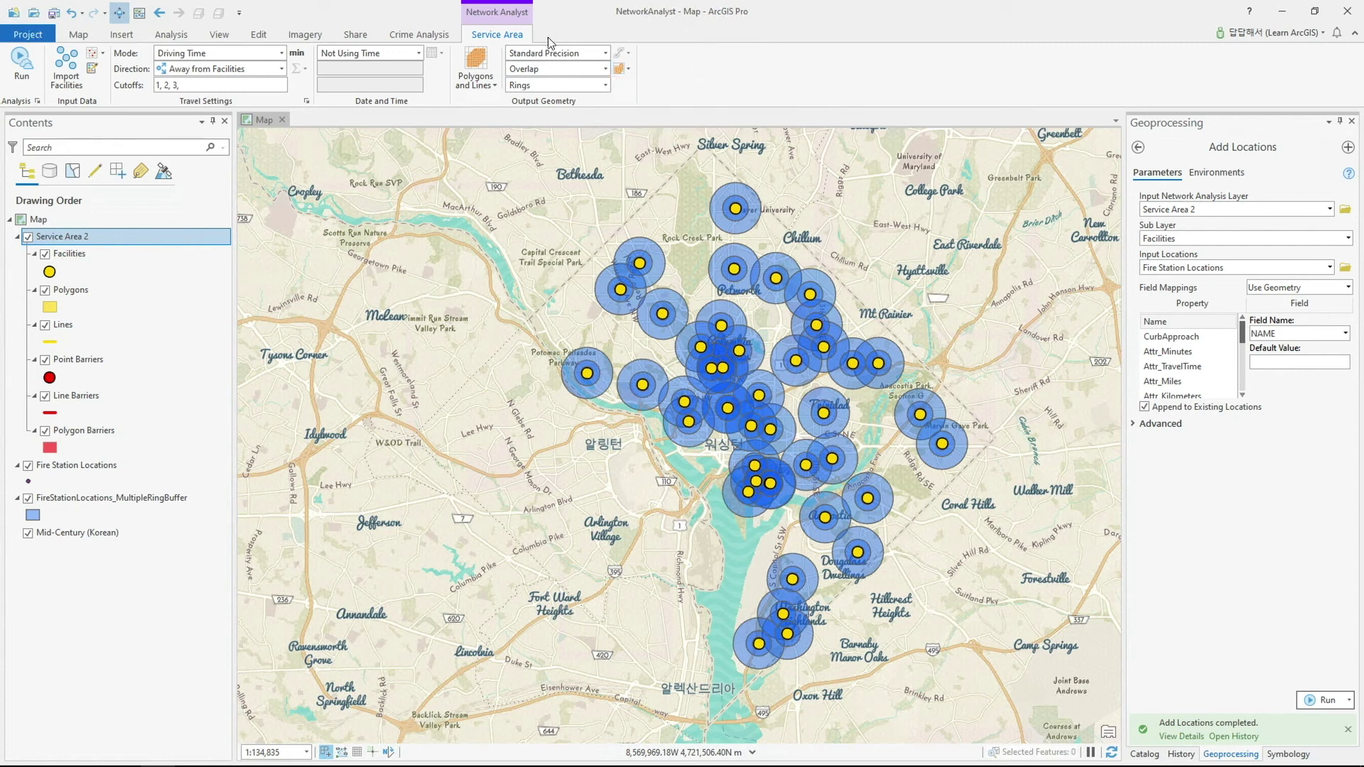
Solve the service area analysis and inspect the resulting polygons and lines around a fire station up close
click(28, 69)
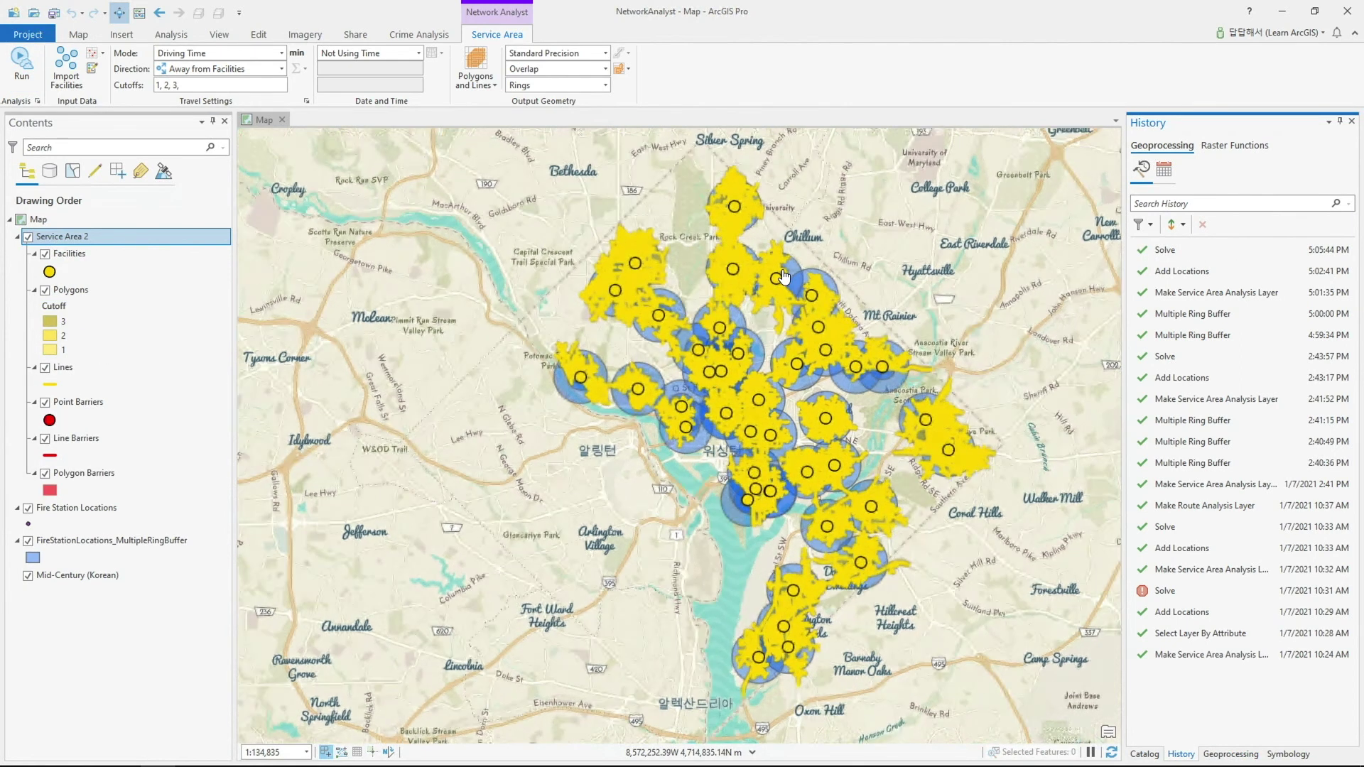
scroll(783, 276, up, 5)
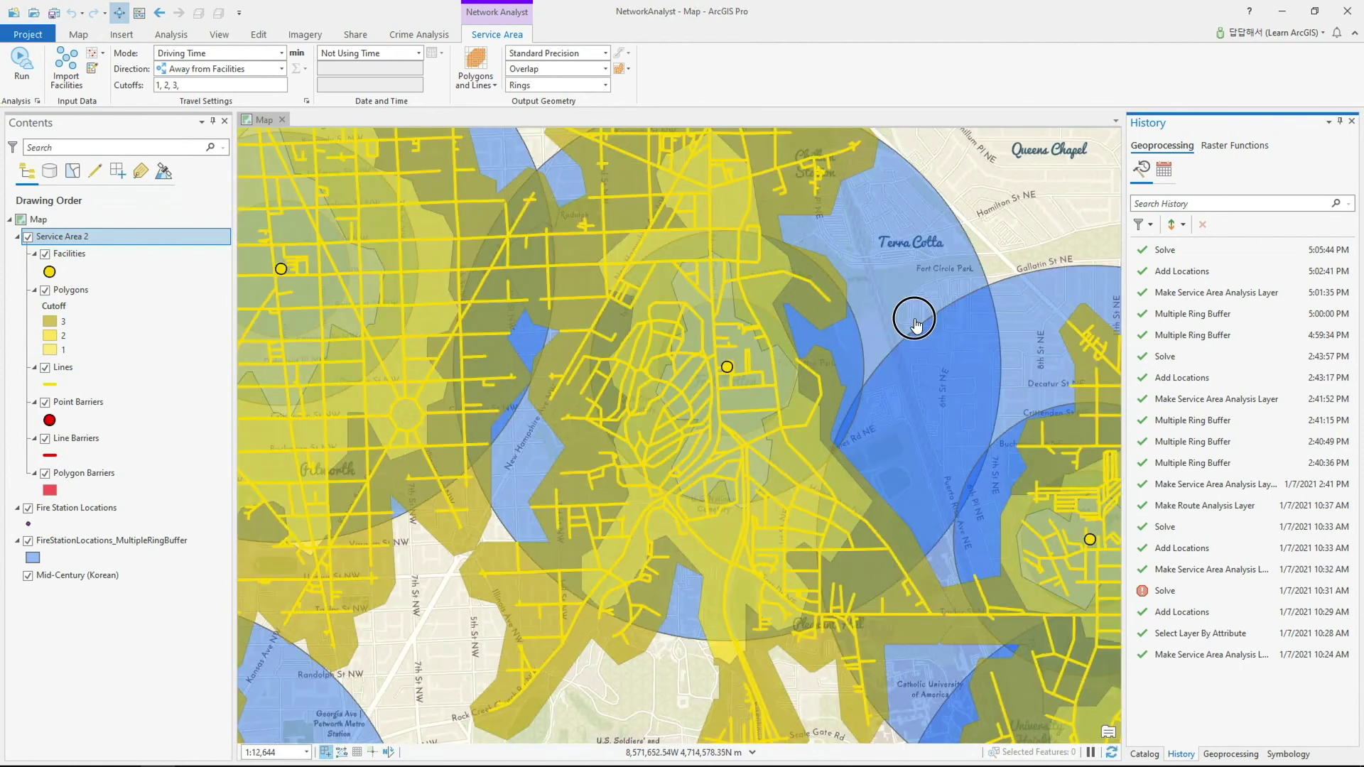
drag(916, 314, 934, 305)
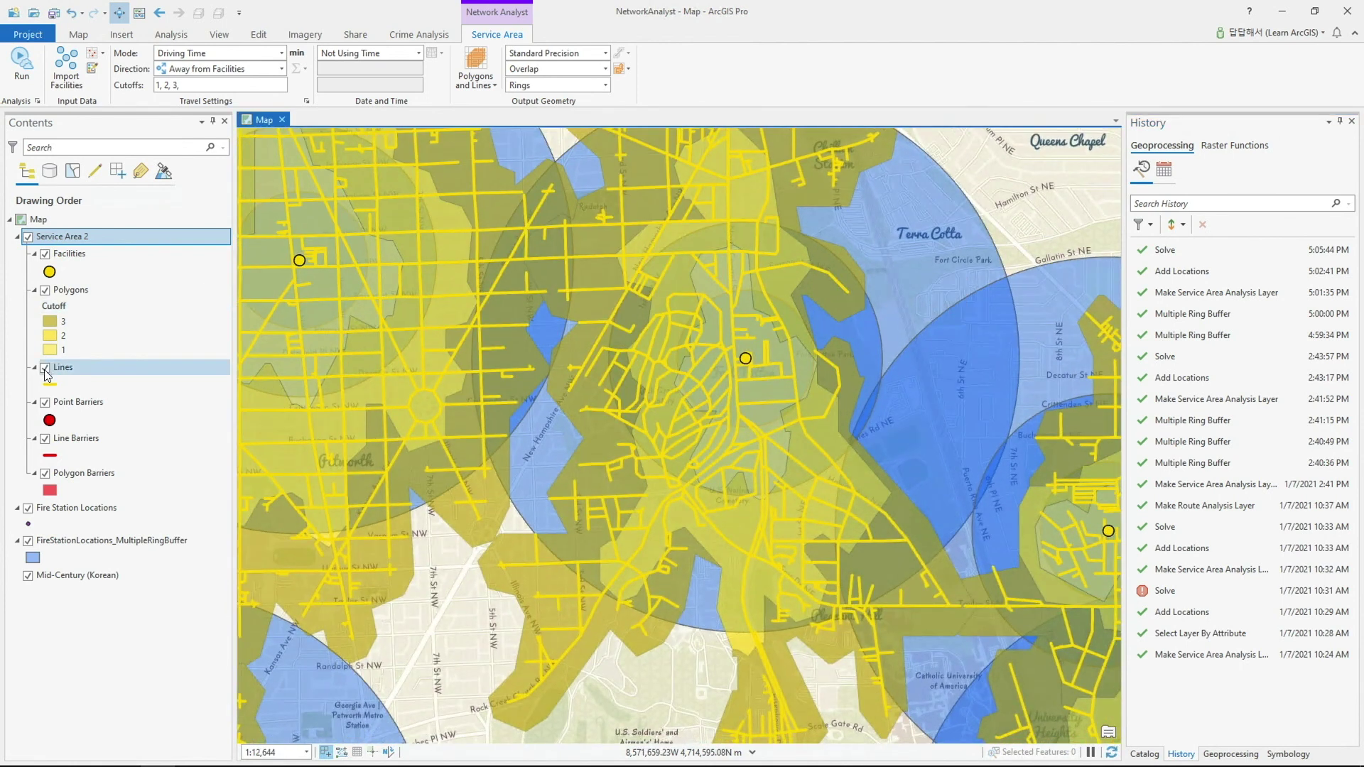
Hide the Lines sublayer of the service area and compare the drive-time polygons with the ring buffers around neighbouring stations
click(44, 369)
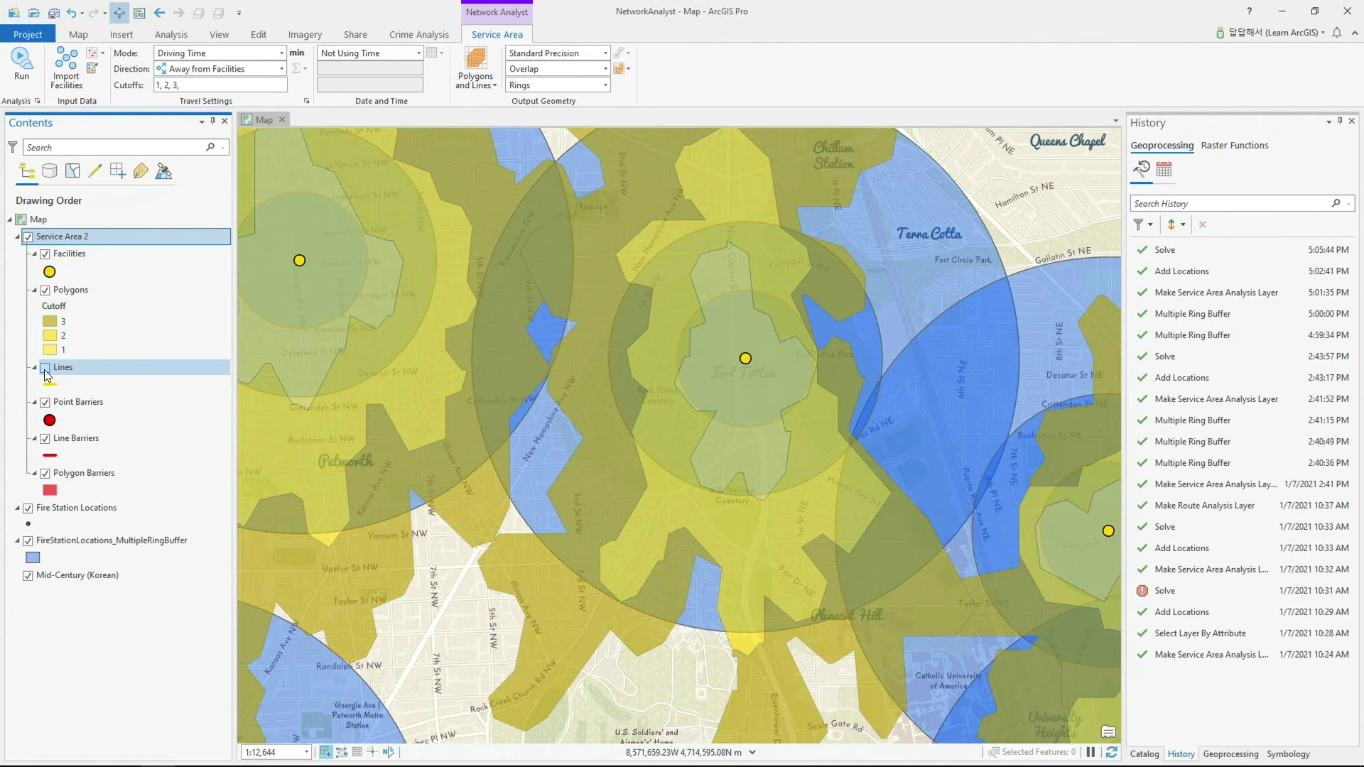
click(44, 369)
click(537, 233)
drag(537, 233, 739, 341)
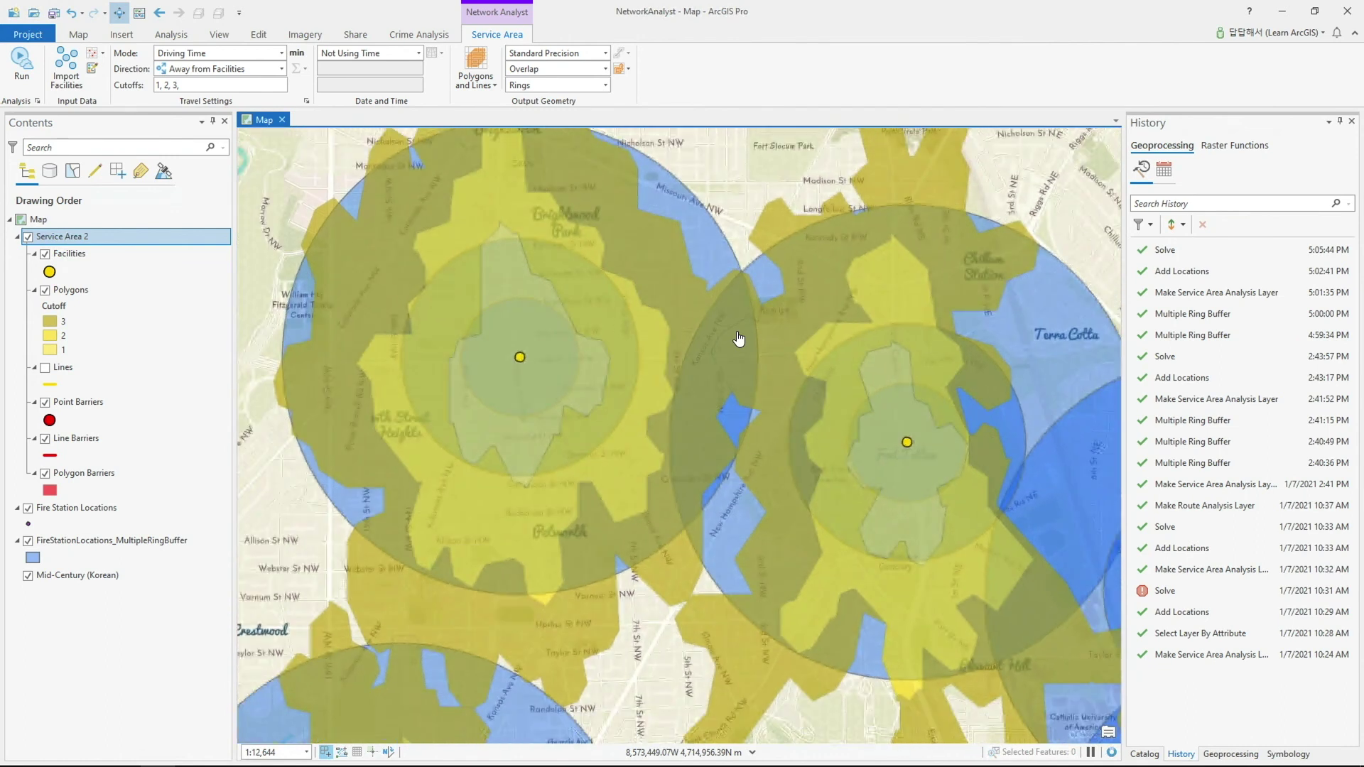
scroll(736, 338, down, 1)
drag(694, 244, 762, 250)
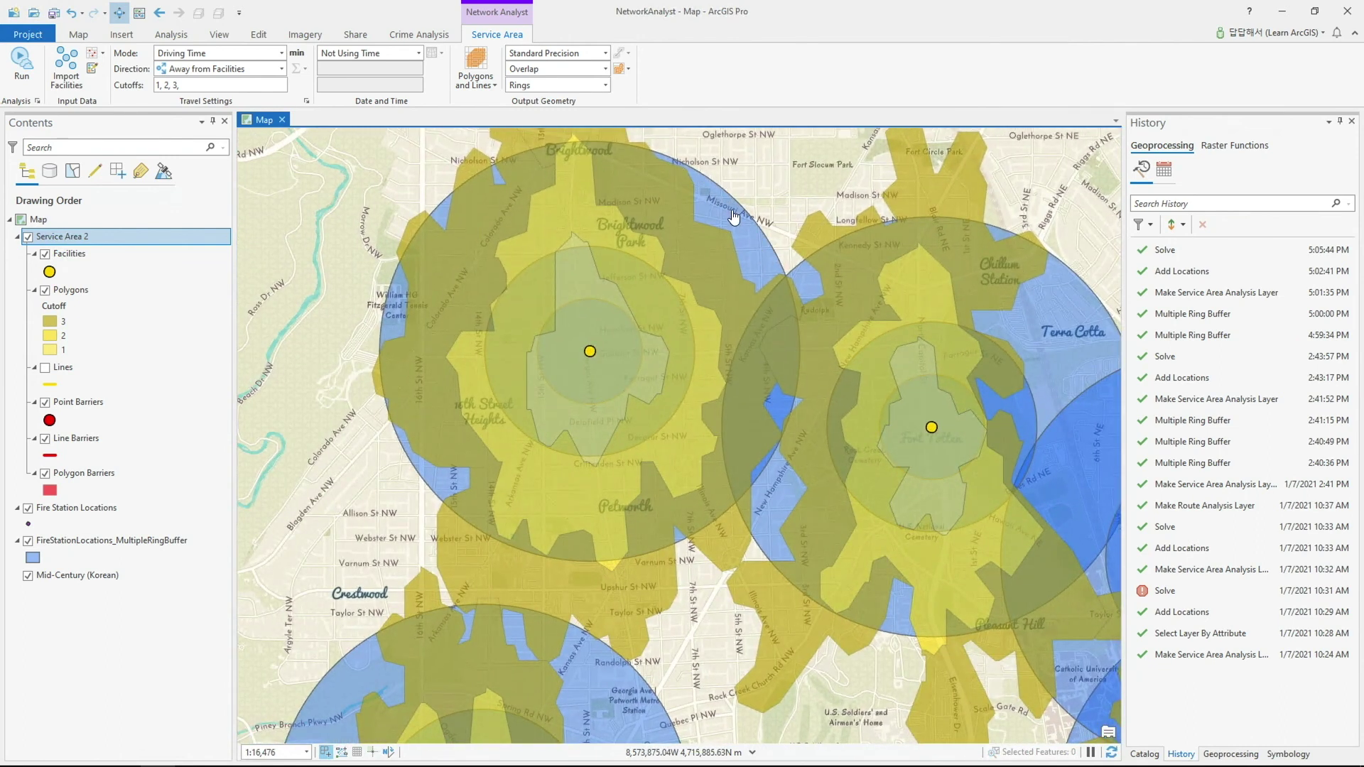
Examine how the drive-time polygons differ from the ring buffers around the fire stations across Washington DC
scroll(686, 235, down, 1)
scroll(686, 235, down, 1)
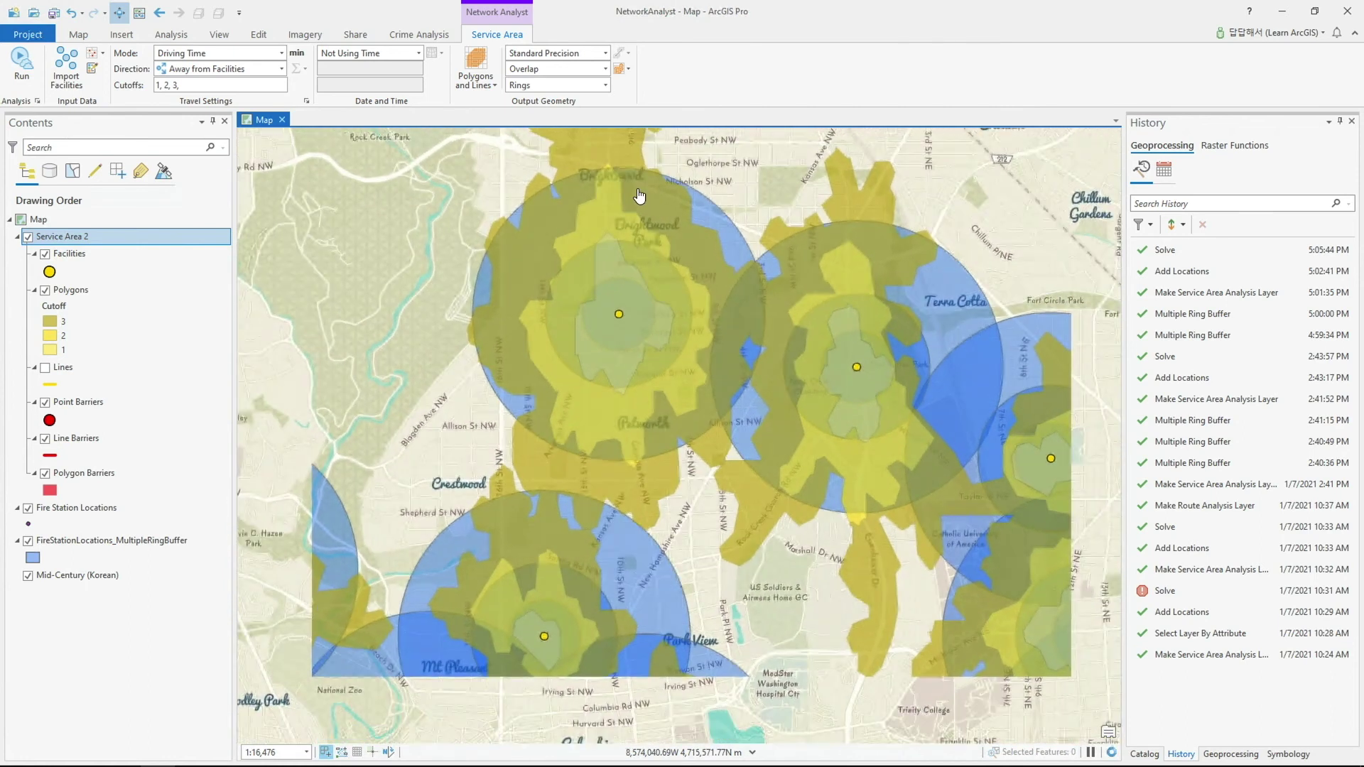
drag(632, 186, 662, 281)
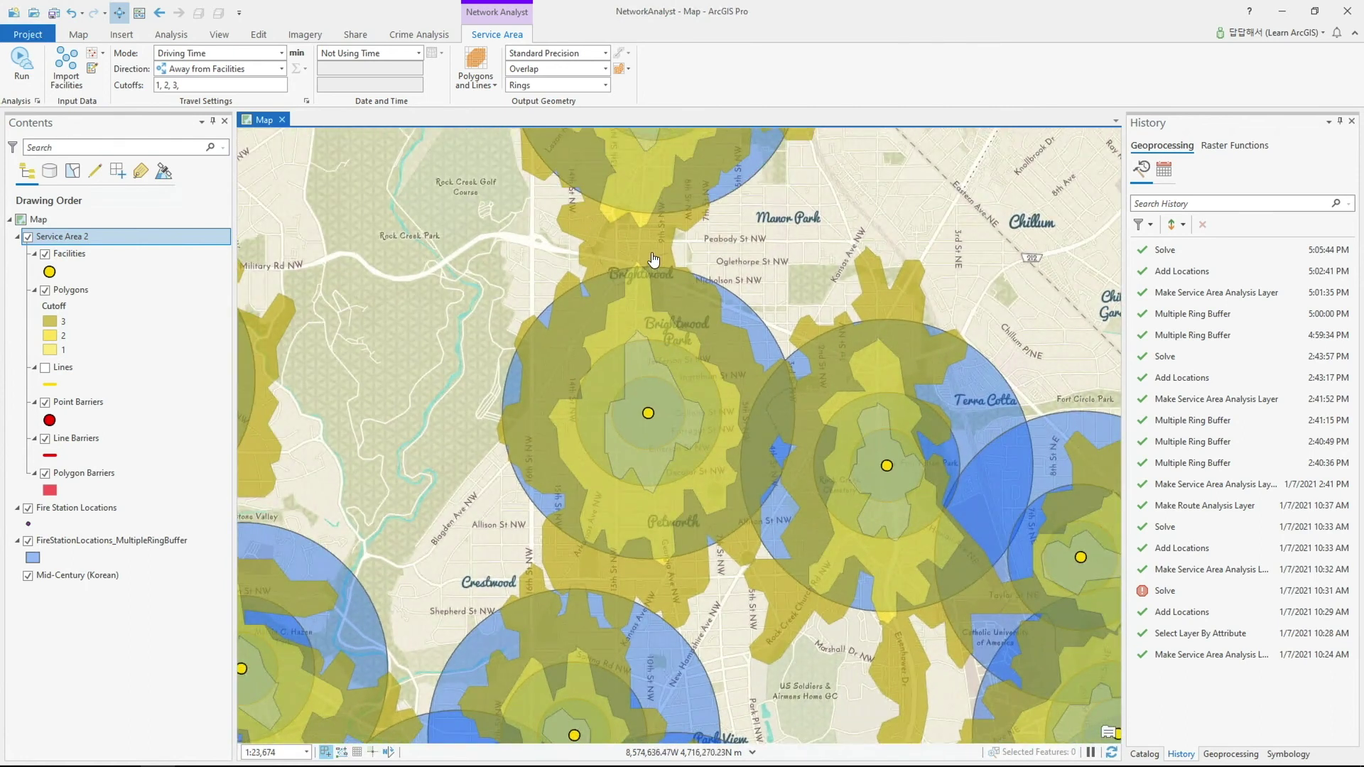
drag(575, 292, 868, 212)
drag(481, 333, 781, 298)
scroll(781, 298, down, 1)
drag(867, 457, 776, 249)
drag(648, 462, 655, 360)
drag(787, 499, 745, 447)
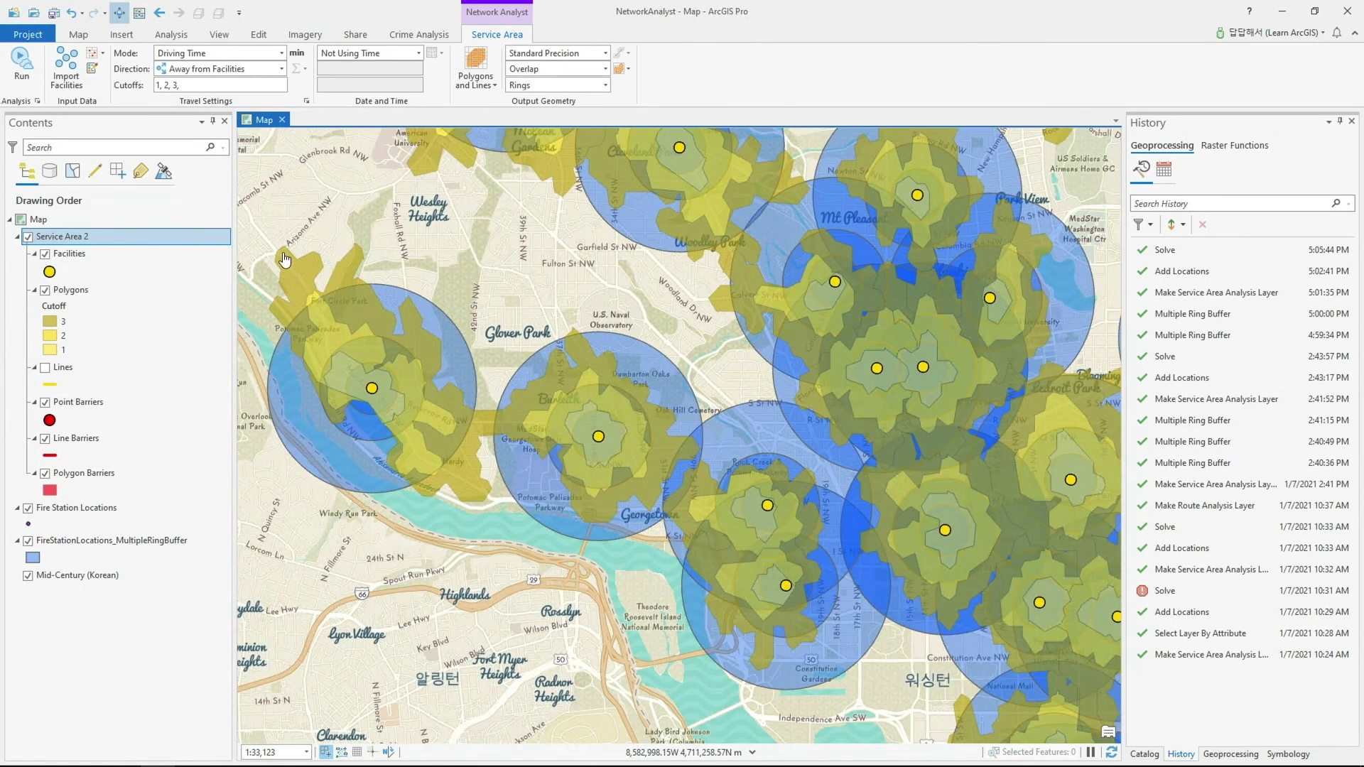
click(801, 552)
click(557, 308)
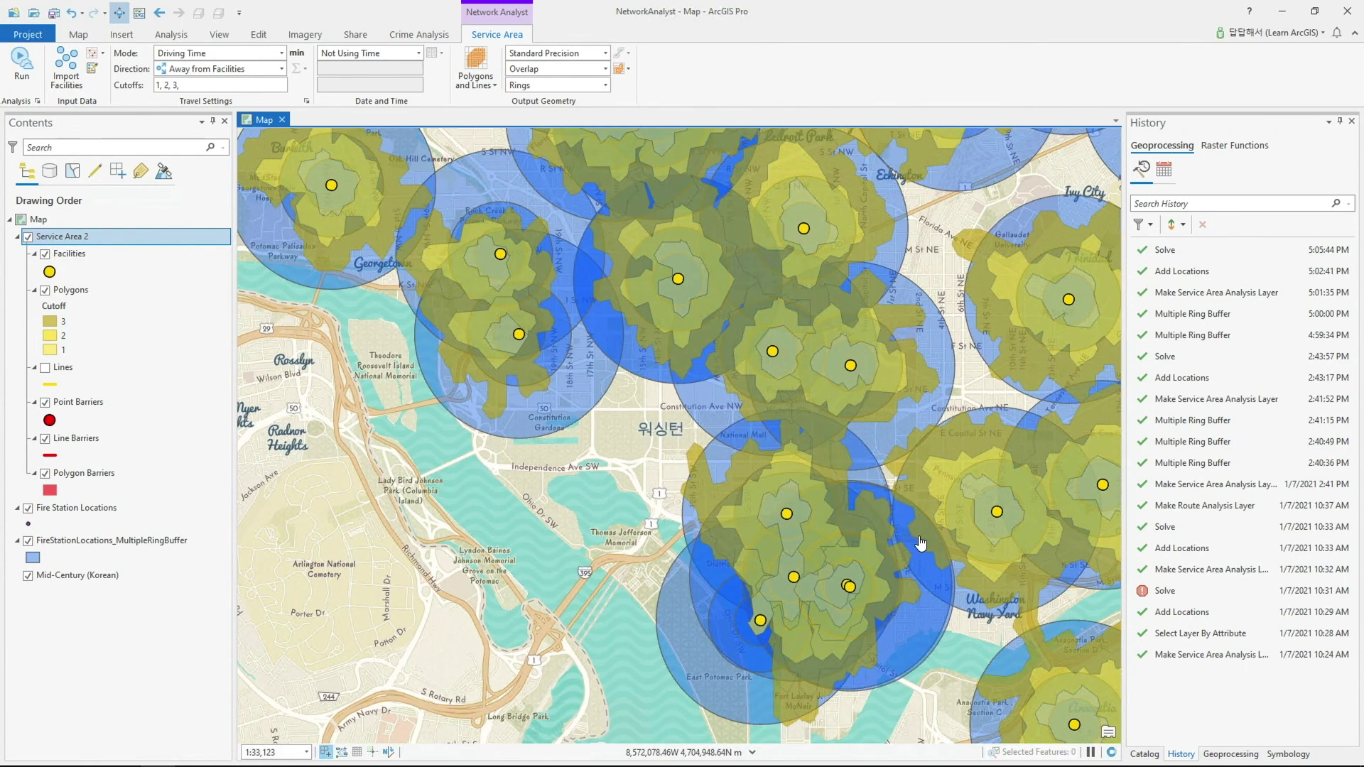
drag(856, 480, 669, 318)
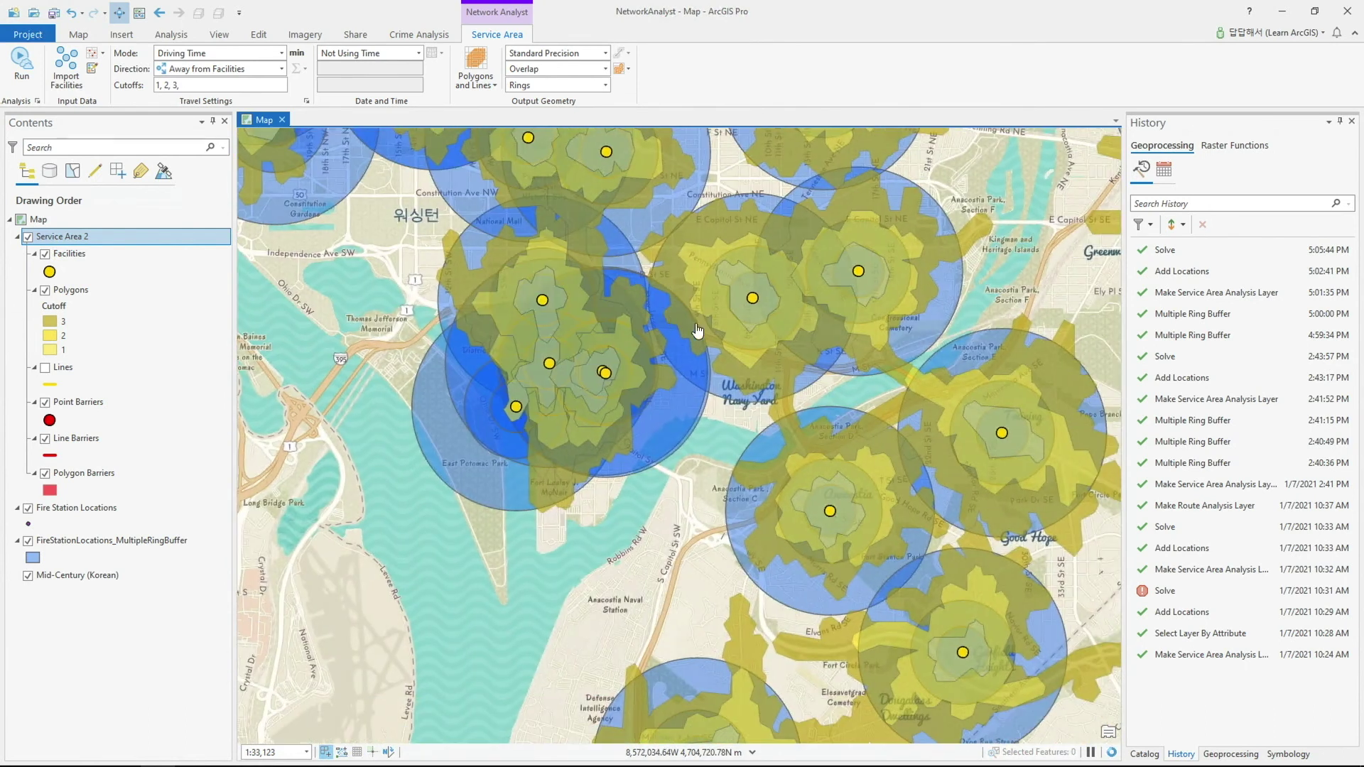
scroll(736, 348, down, 2)
drag(735, 306, 750, 487)
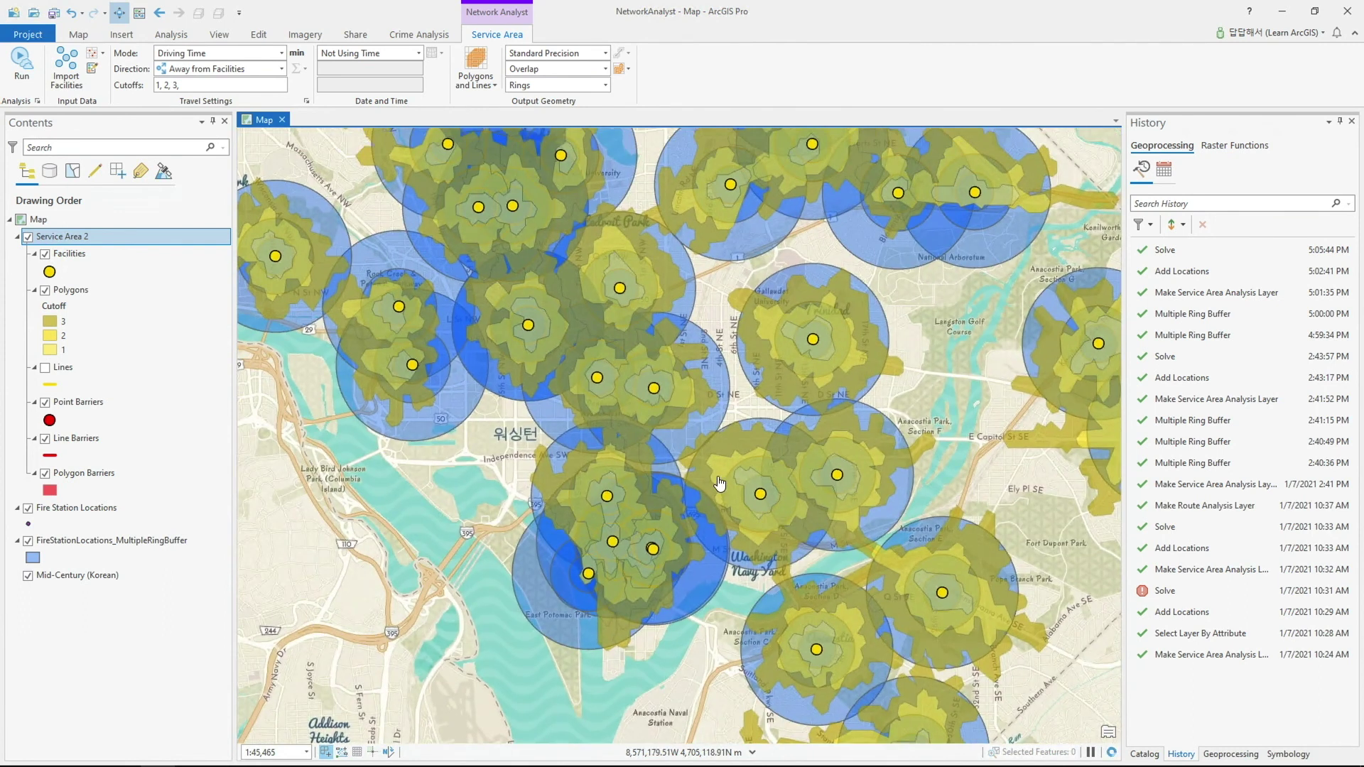
Hide the FireStationLocations_MultipleRingBuffer layer and view the drive-time service areas across the whole city
click(27, 540)
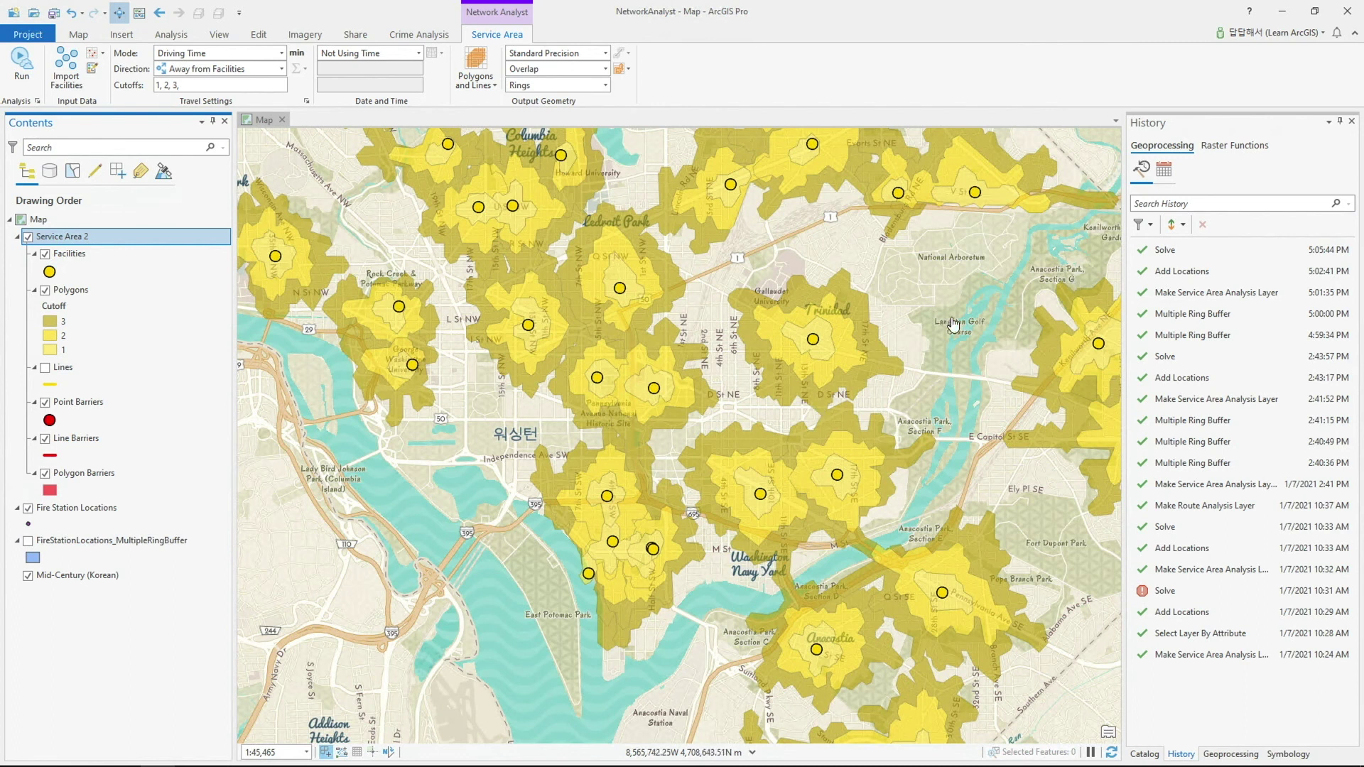
drag(893, 293, 887, 378)
scroll(886, 377, down, 3)
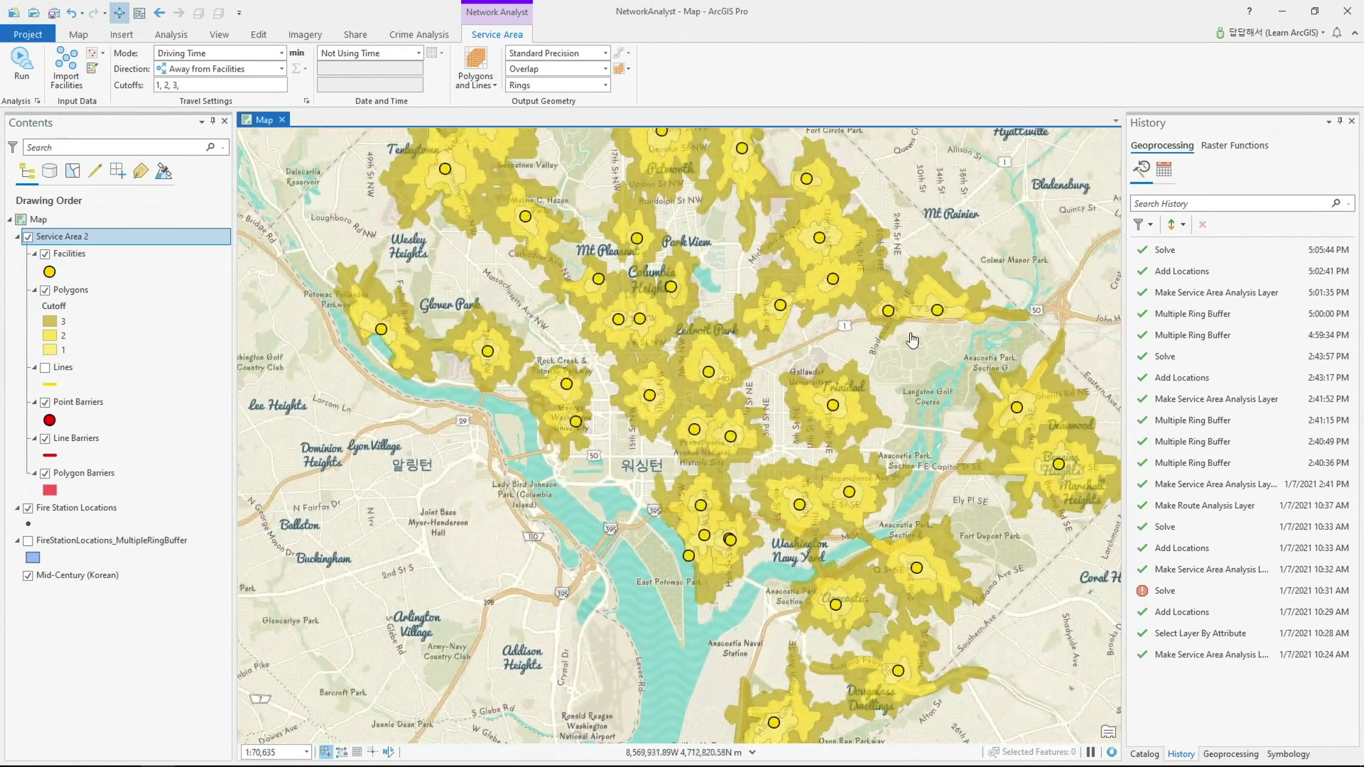
drag(895, 386, 926, 437)
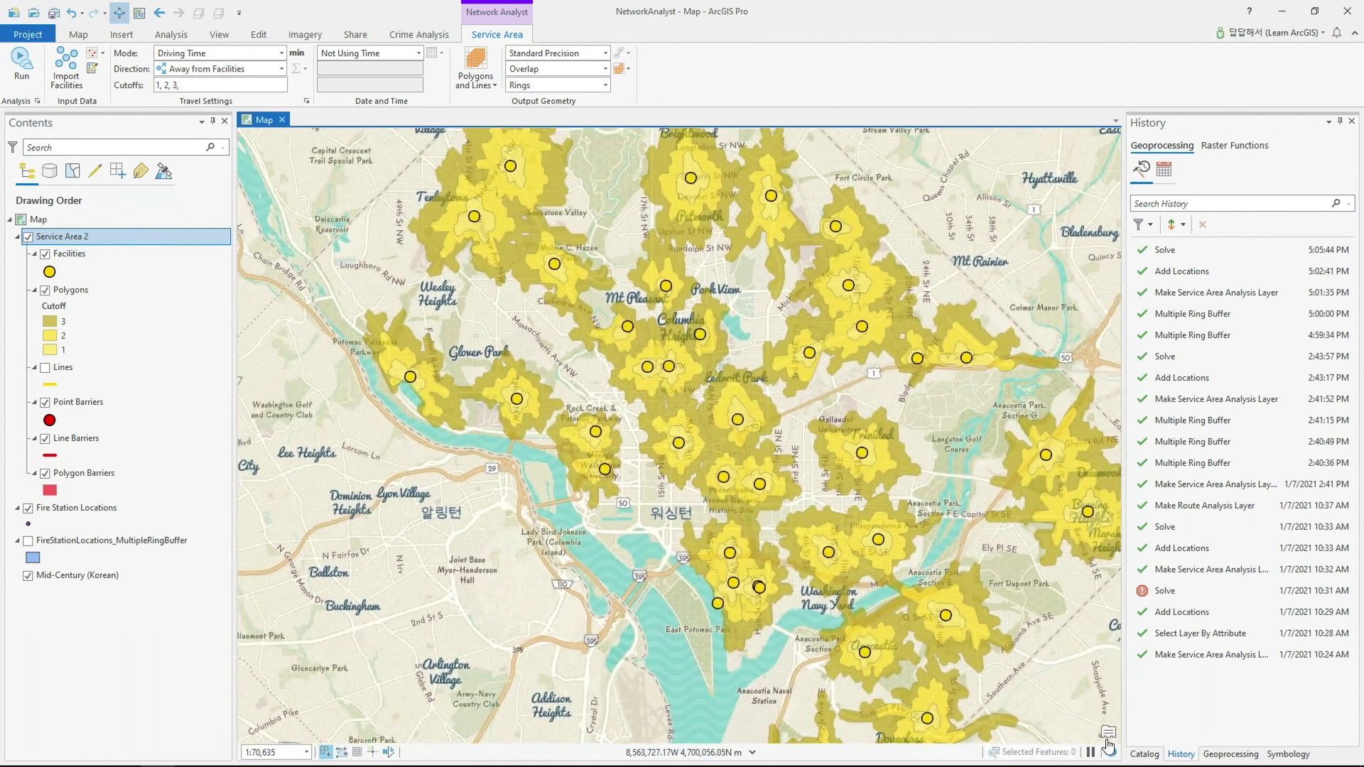
Search the Living Atlas for "population", add ACS Population Variables - Boundaries to the map, and compare it with the service areas
click(1144, 754)
click(1262, 172)
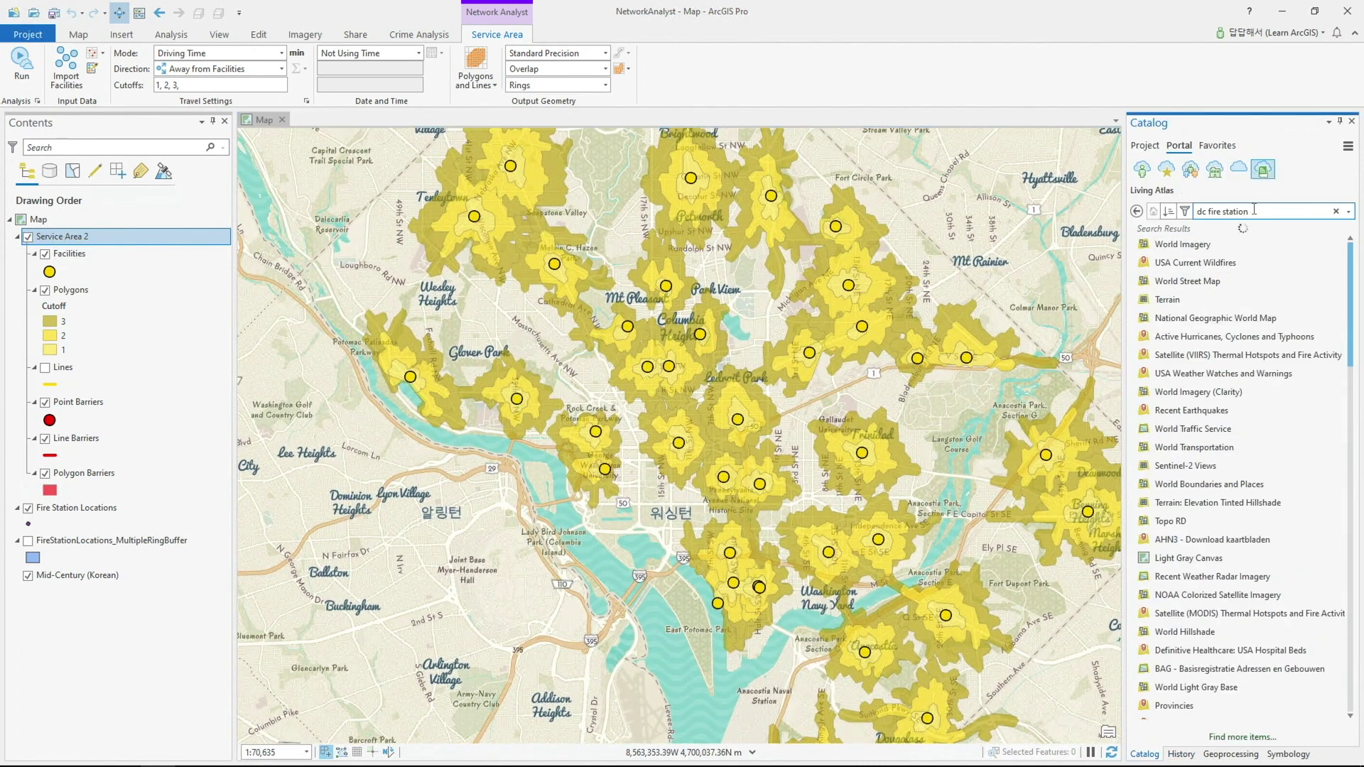
text(population)
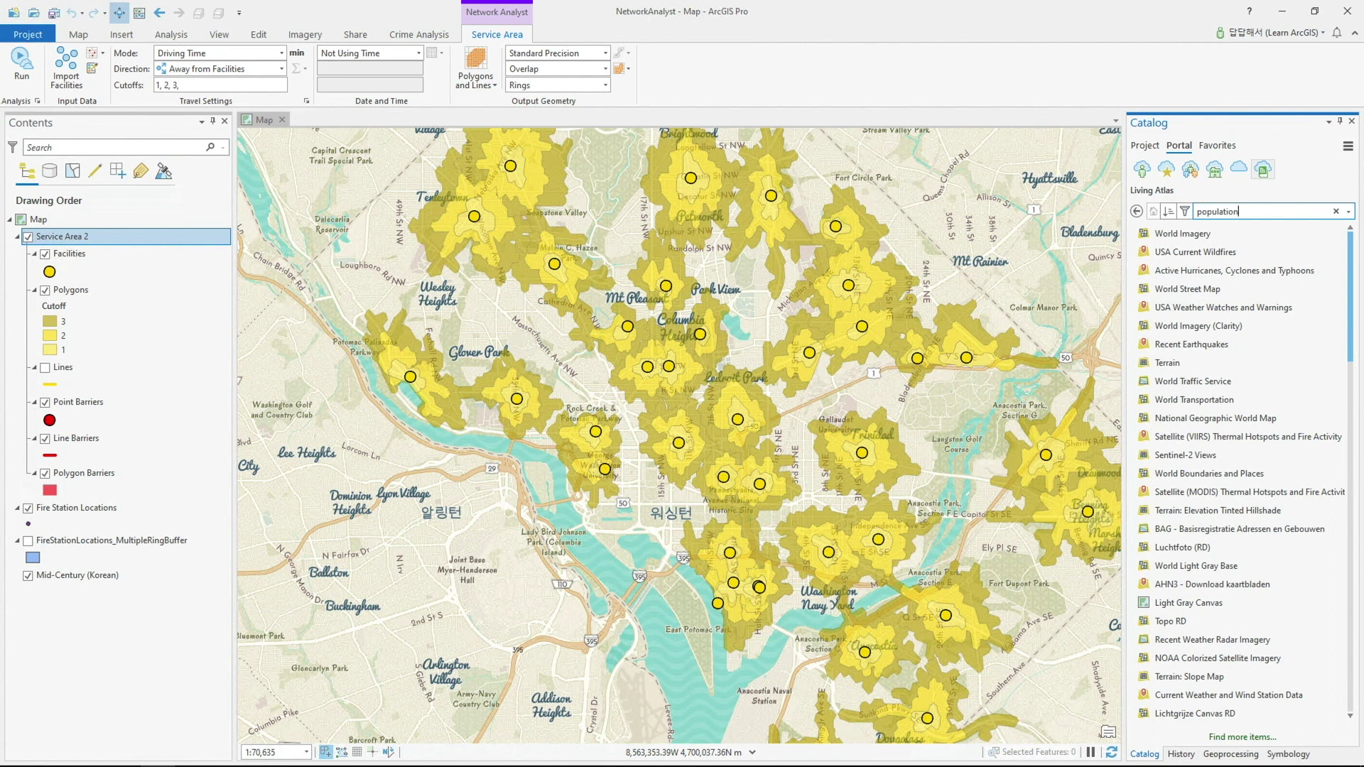
key(Return)
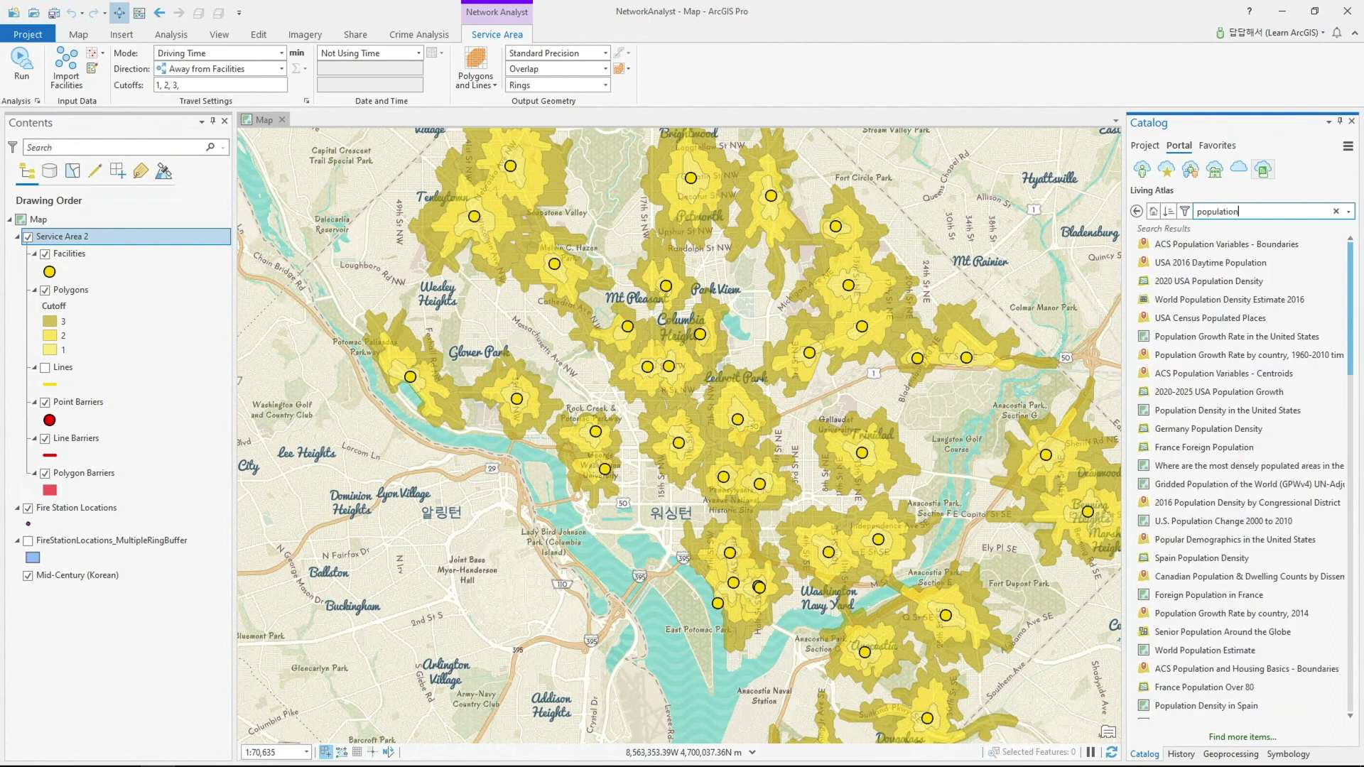
drag(1237, 249, 914, 311)
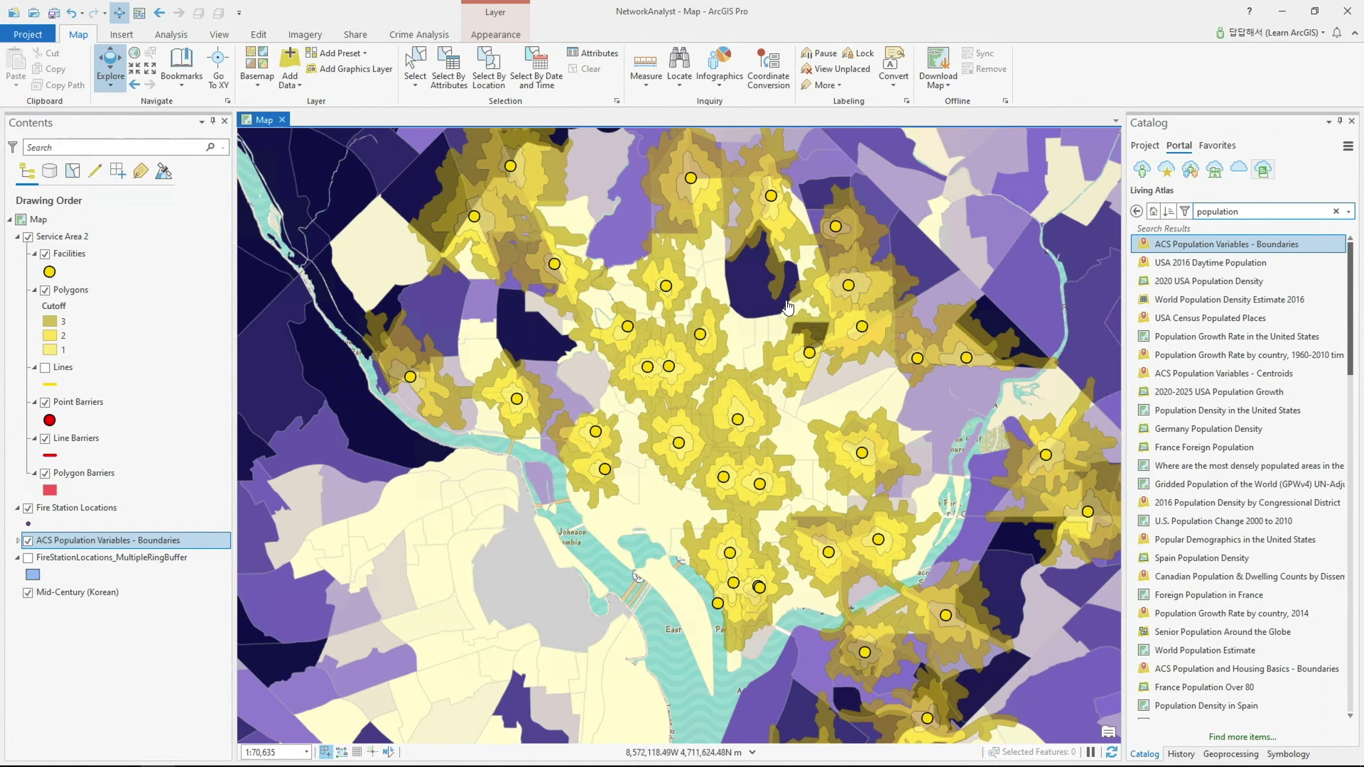
scroll(757, 333, down, 2)
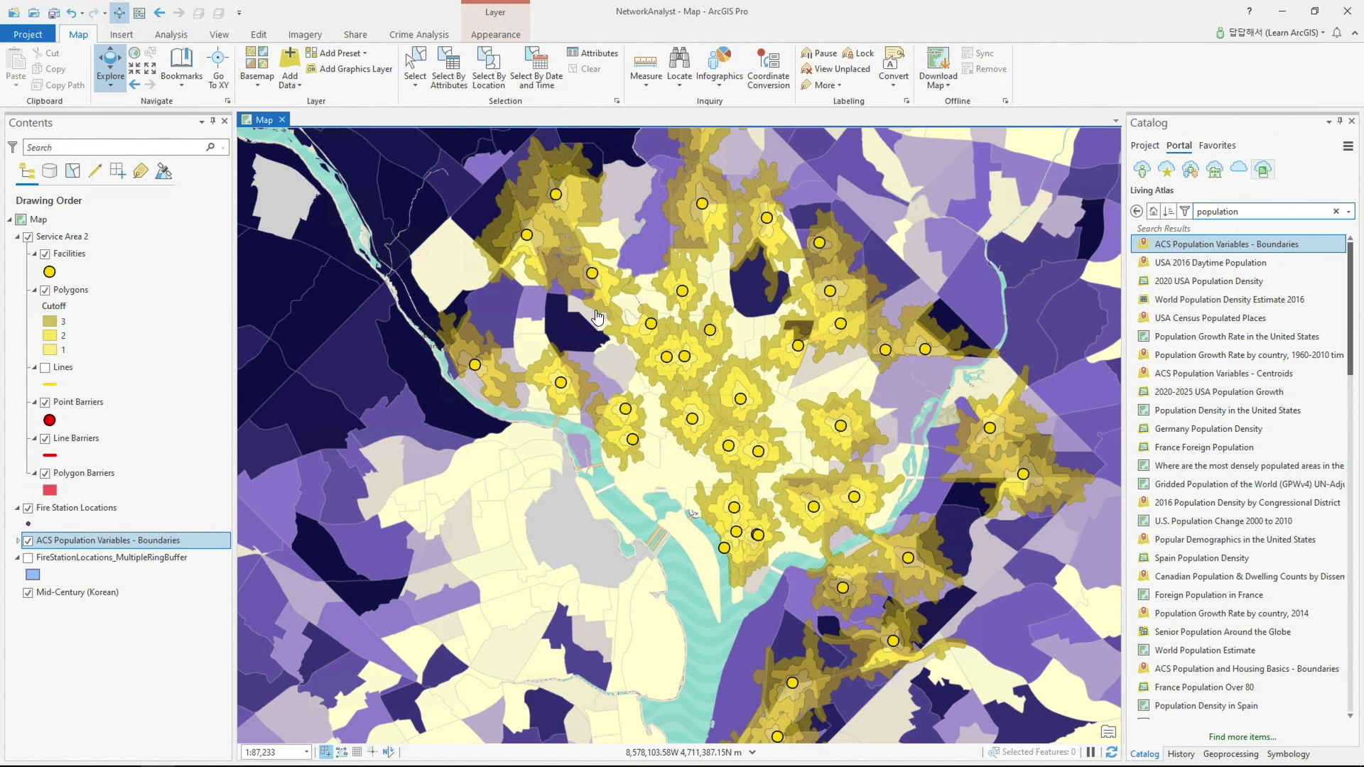
scroll(597, 317, down, 2)
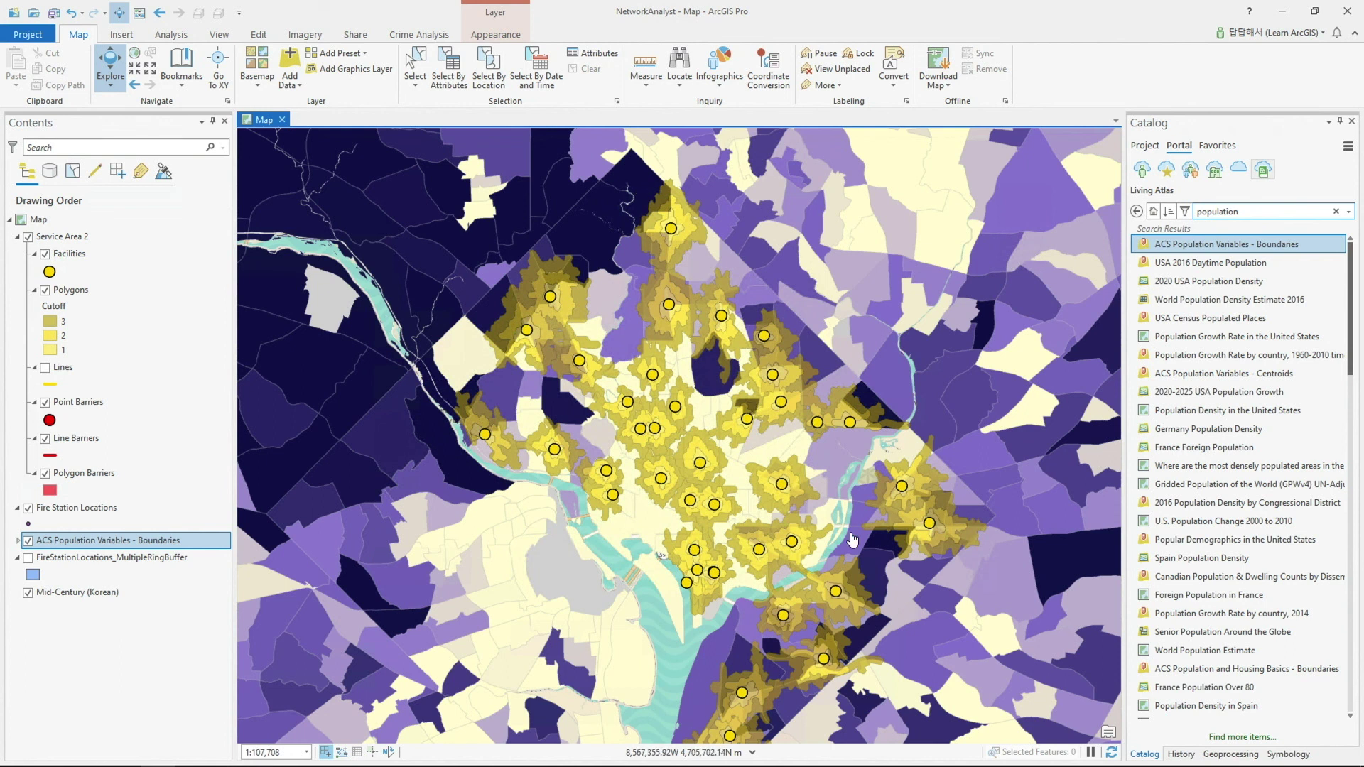
click(878, 570)
drag(879, 569, 876, 525)
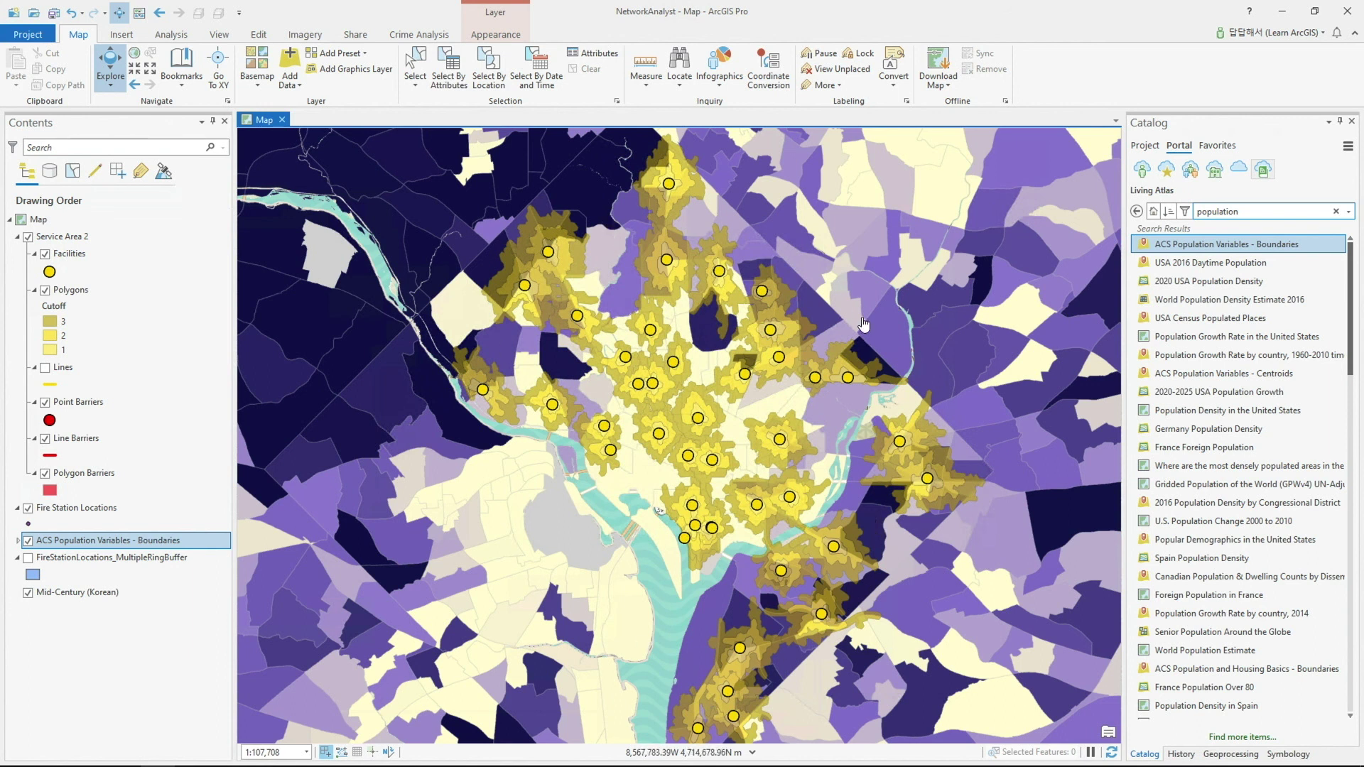
Select the Service Area 2 layer and review the available network analysis types without creating a new analysis
click(110, 238)
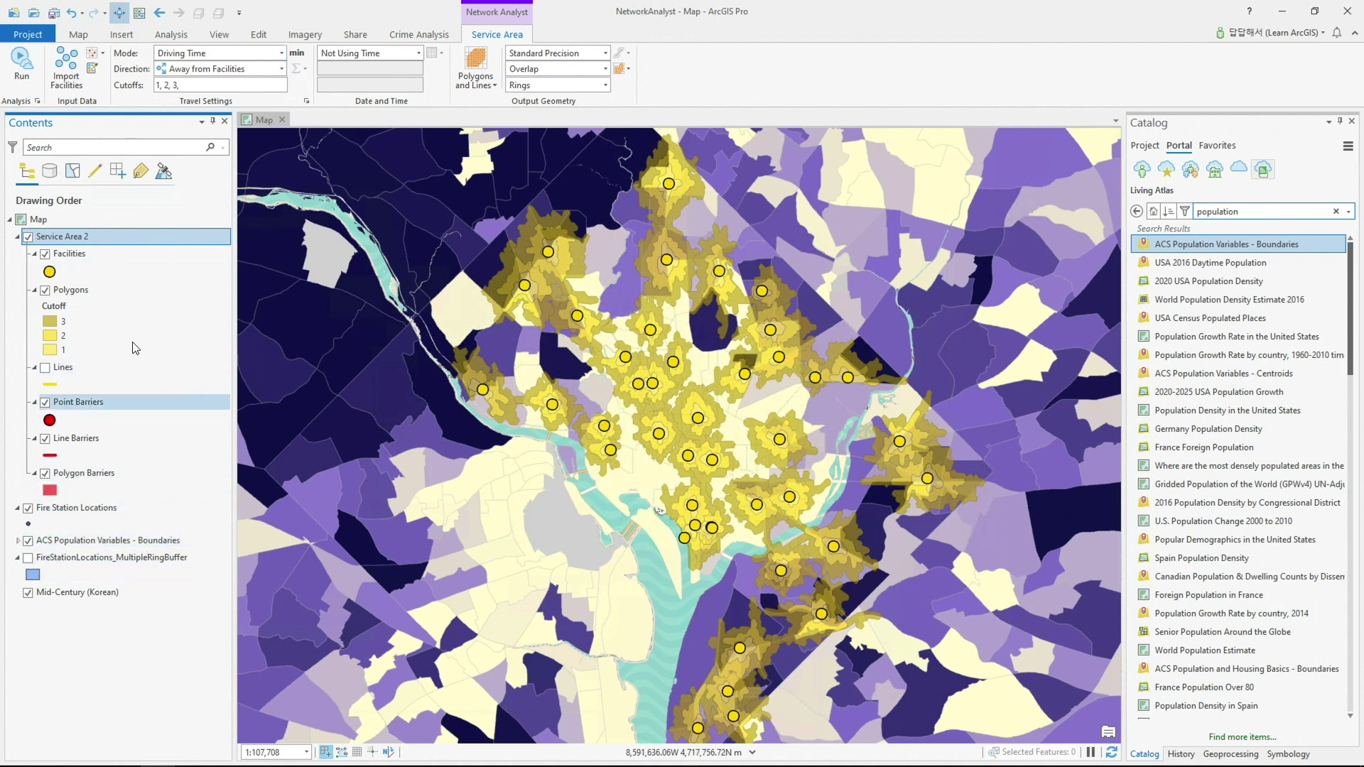
click(171, 35)
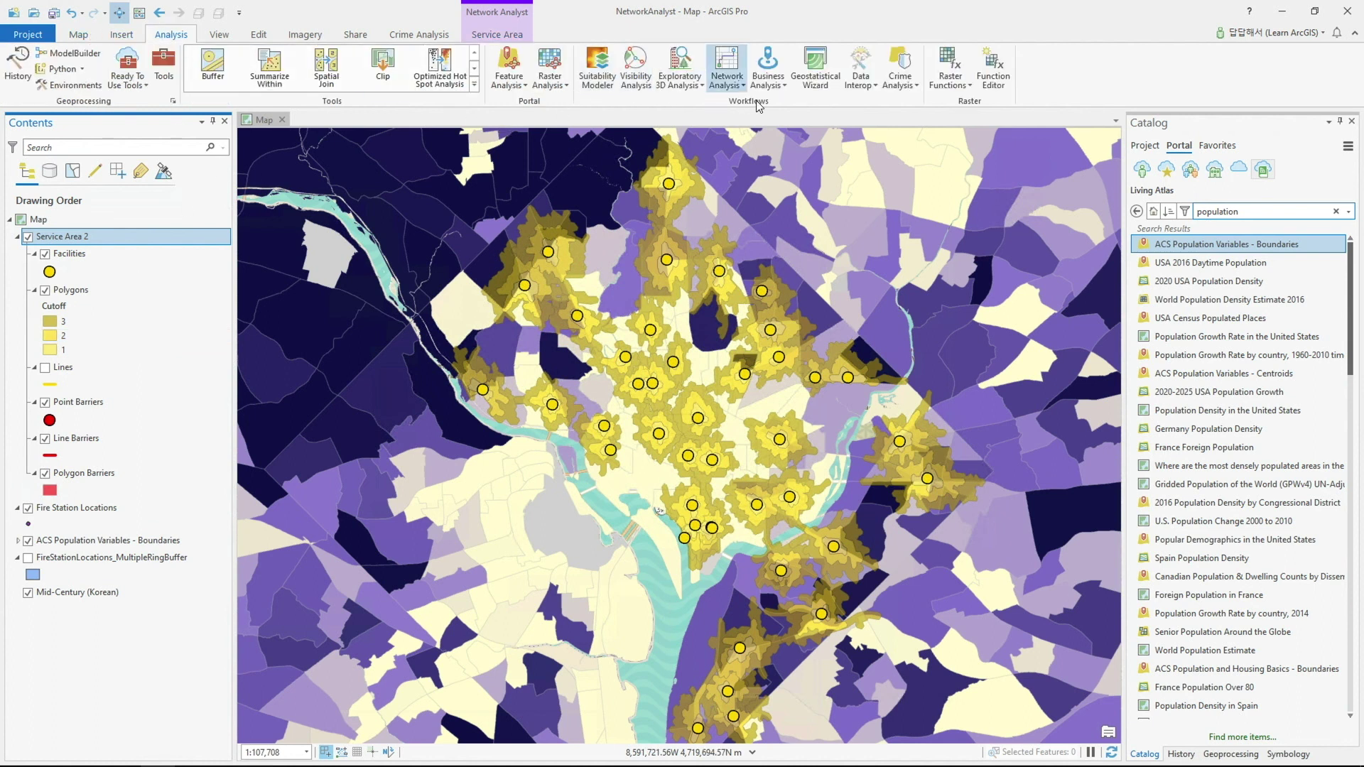
click(733, 85)
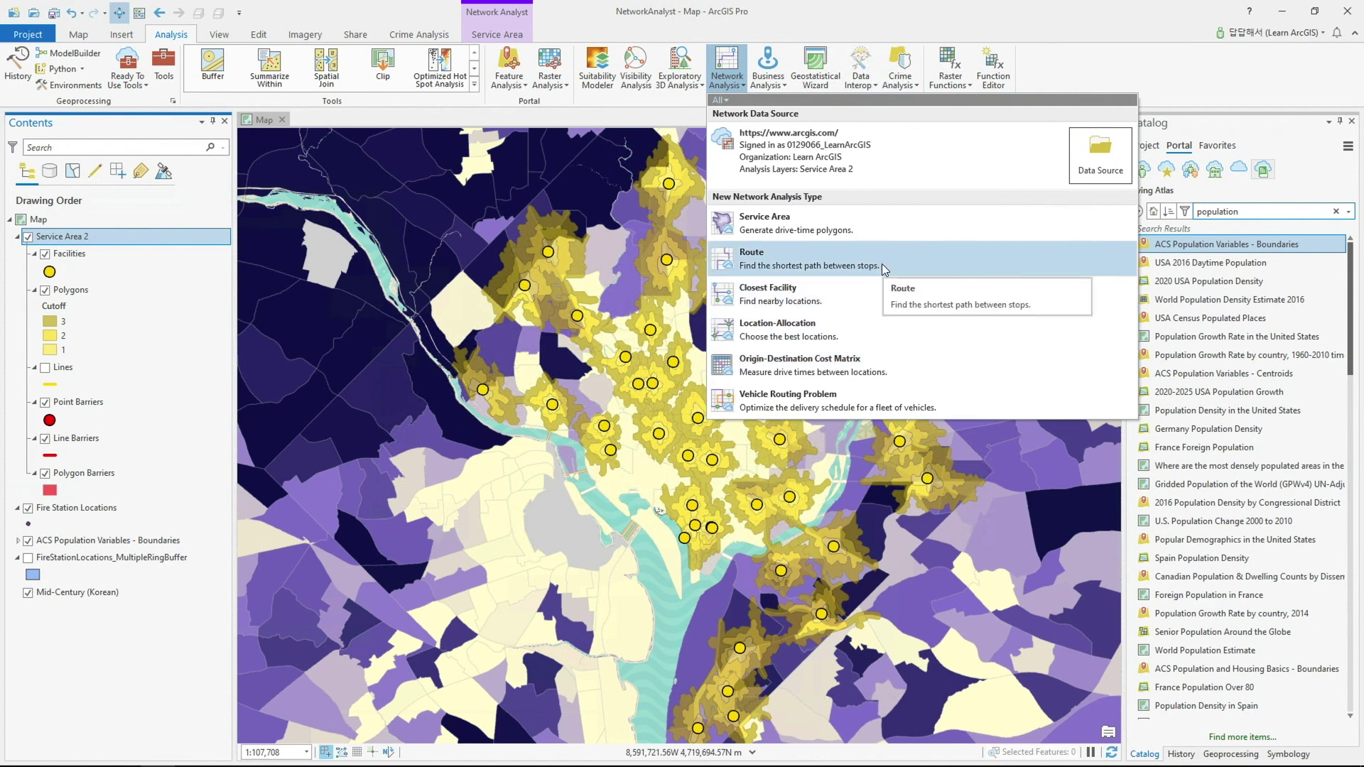
click(1053, 58)
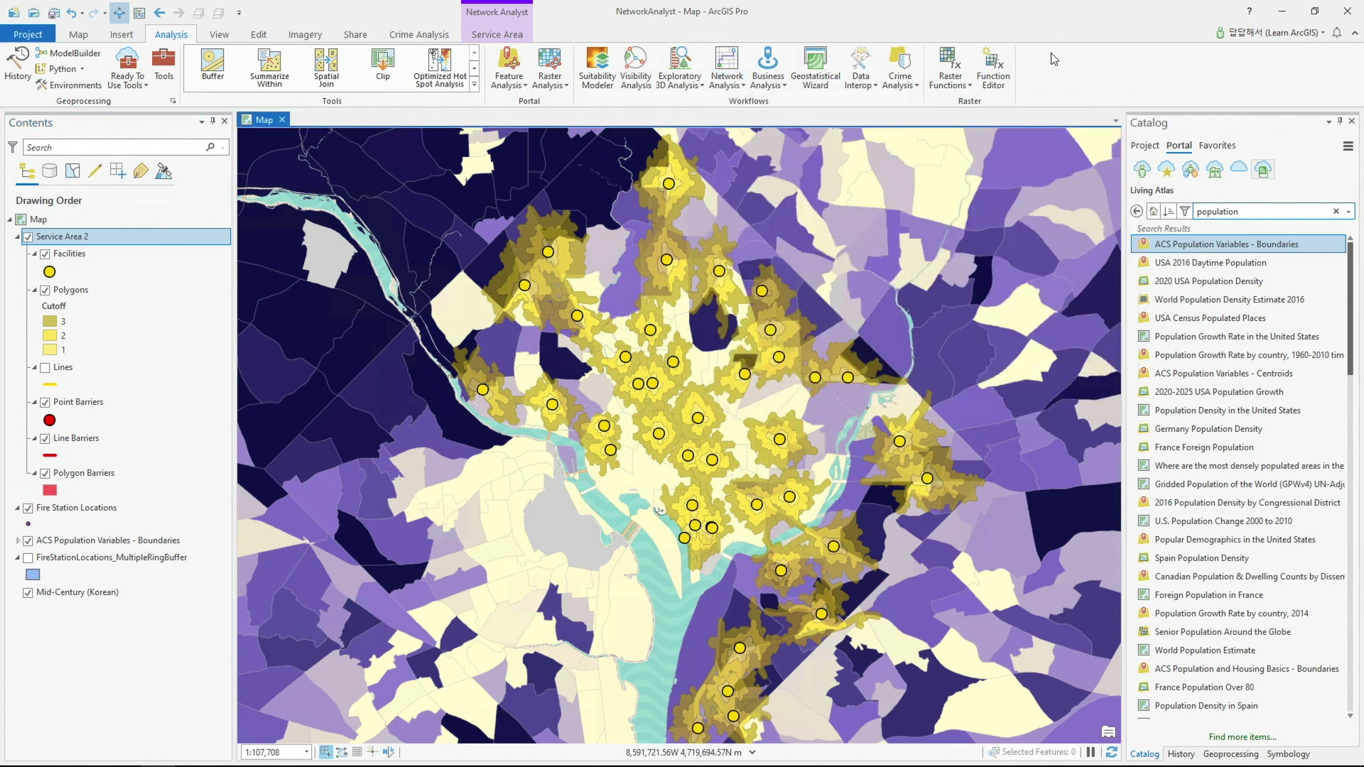